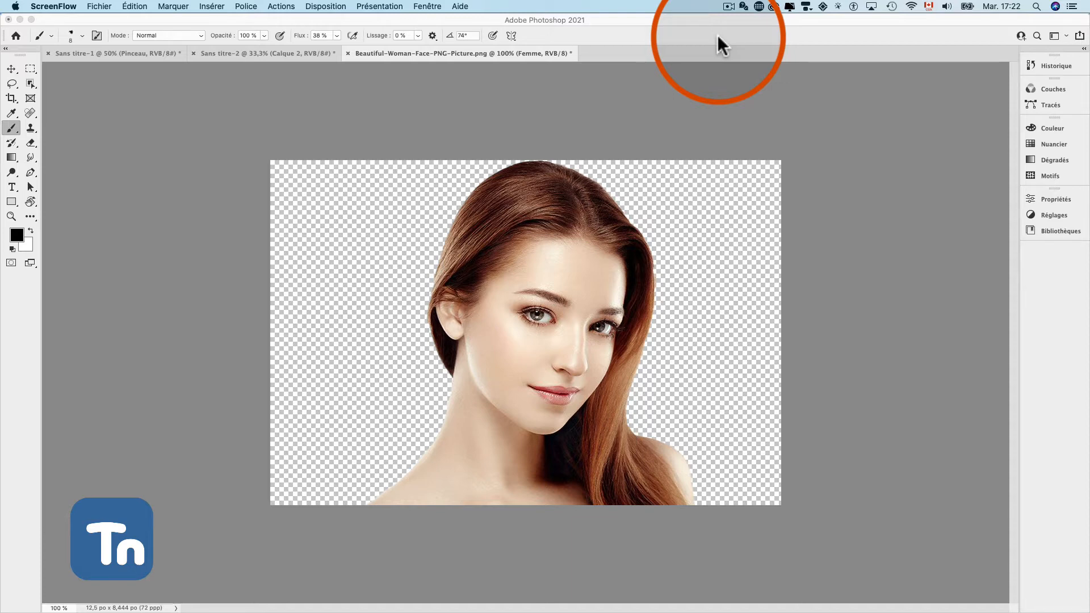
Display the brush tip settings and return to the list of brush presets
click(717, 36)
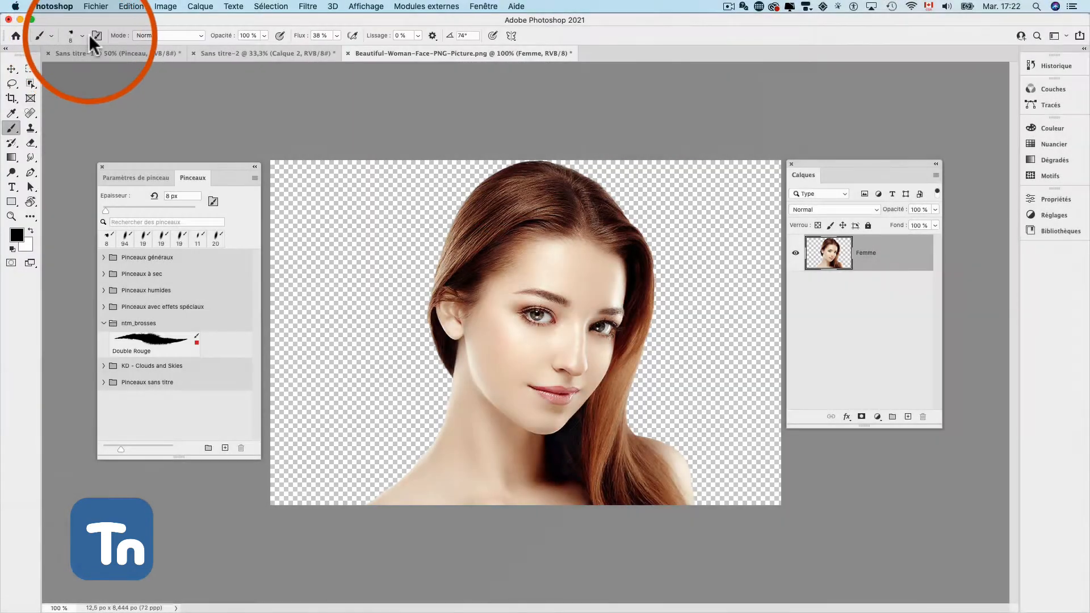
click(96, 35)
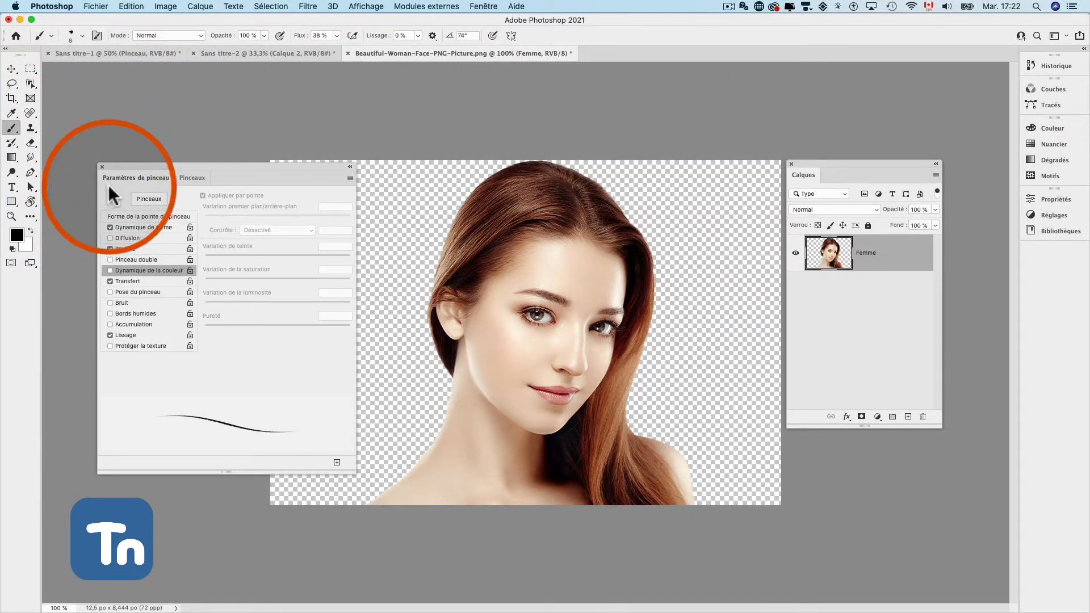
click(193, 180)
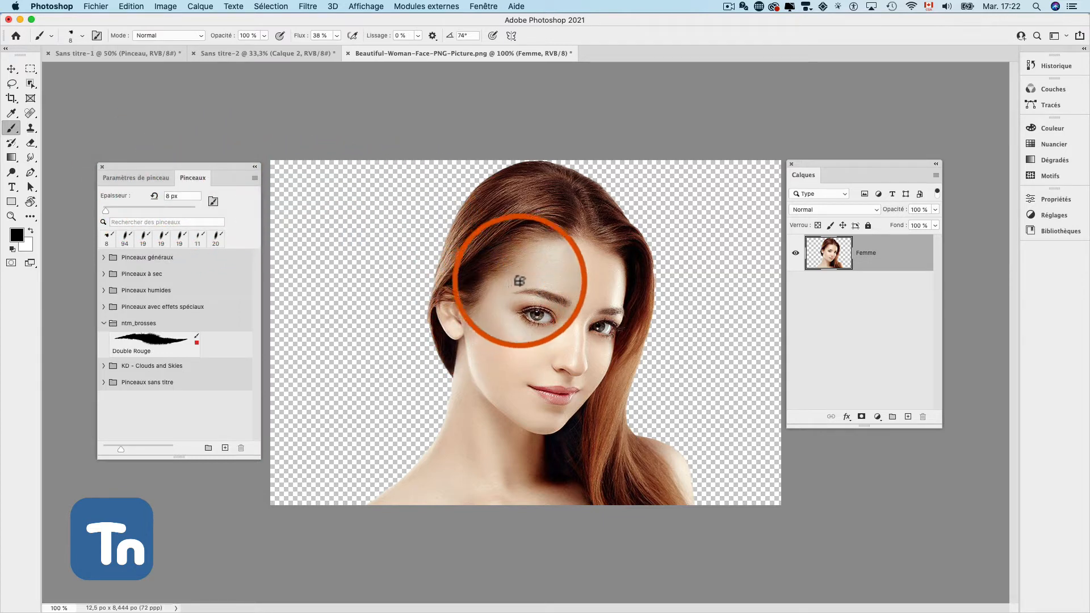
Choose the Arrondi flou brush from the Pinceaux généraux group
right_click(567, 260)
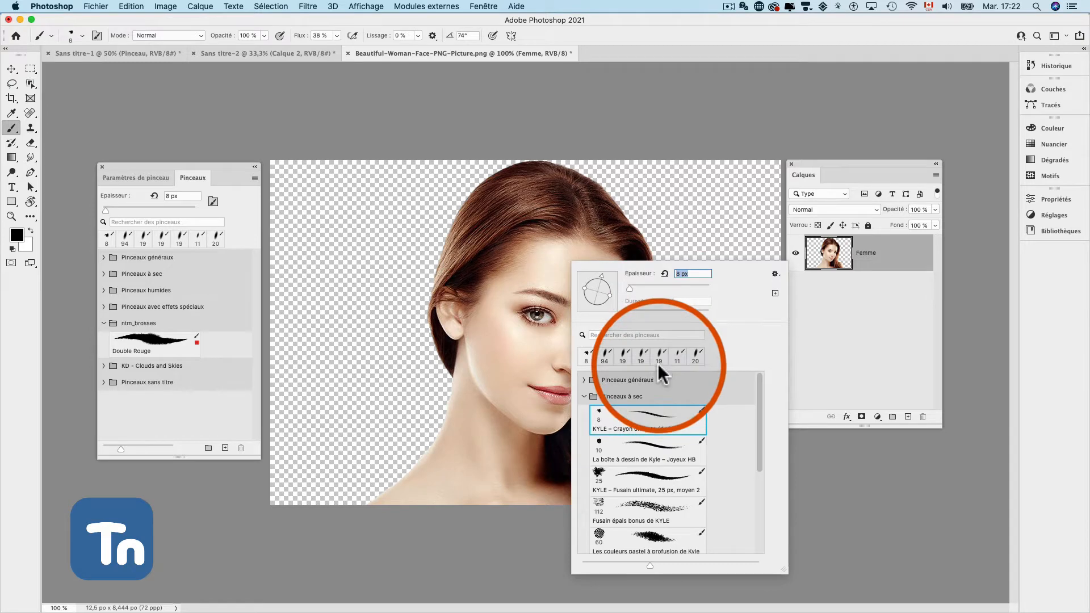
click(587, 397)
click(590, 380)
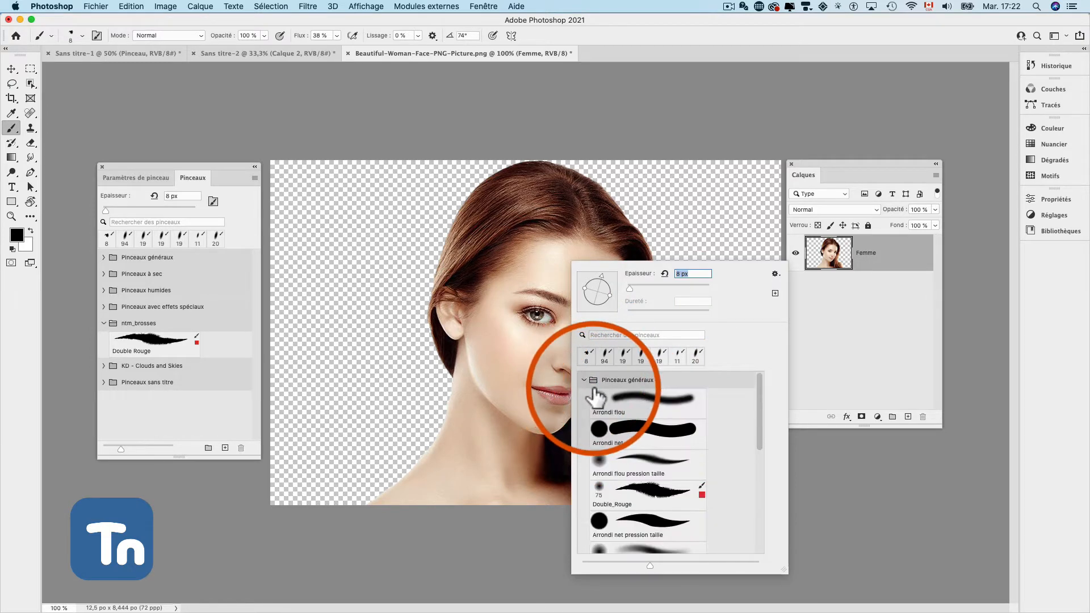
click(637, 395)
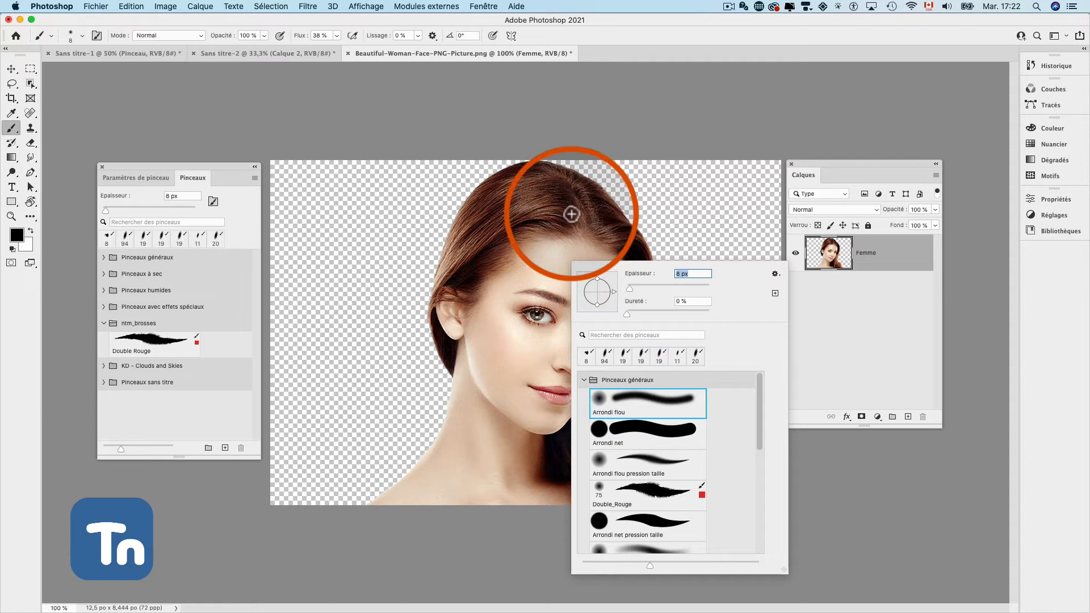
click(669, 118)
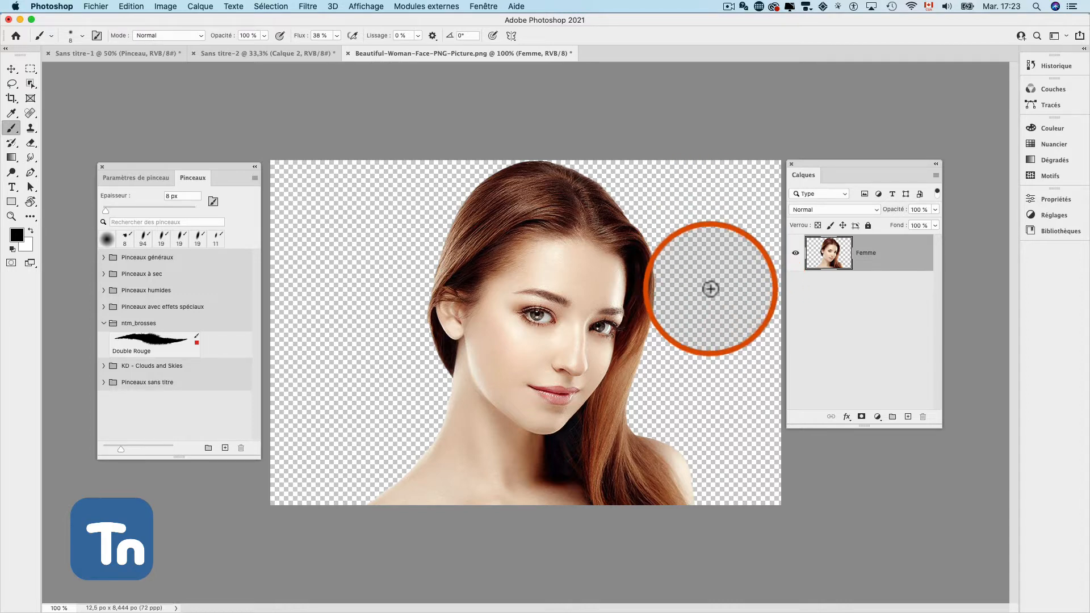
Create a new layer above Femme and name it Mascara
click(908, 418)
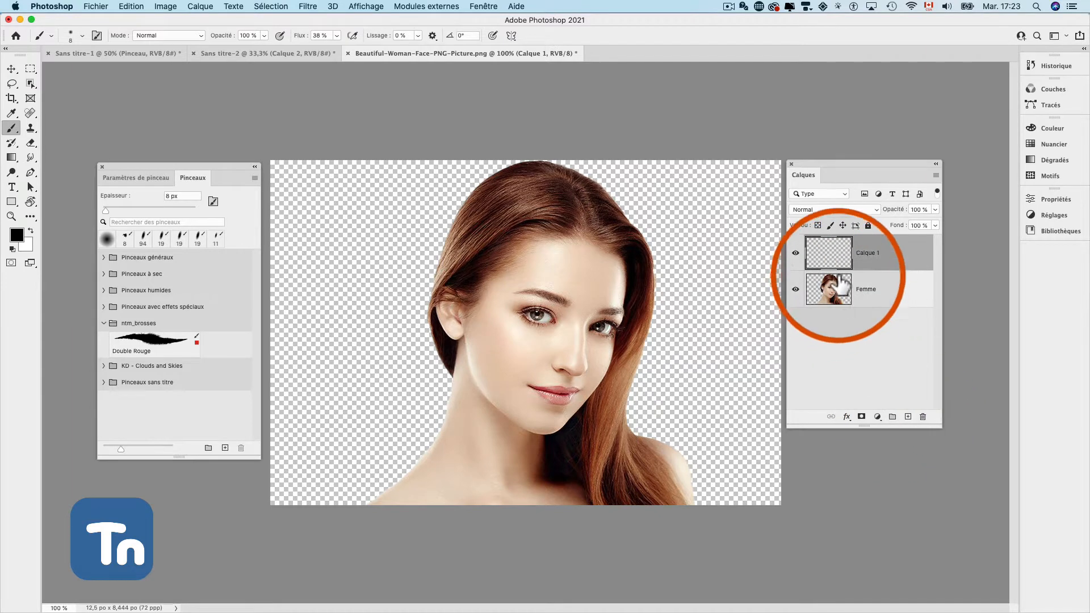
double_click(870, 253)
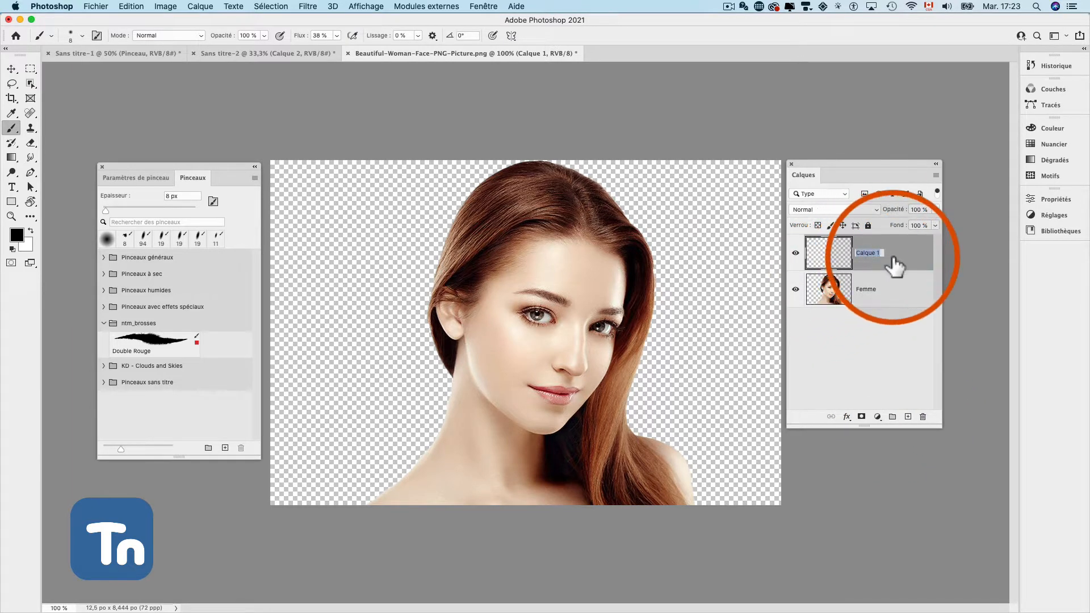
text(Mascara)
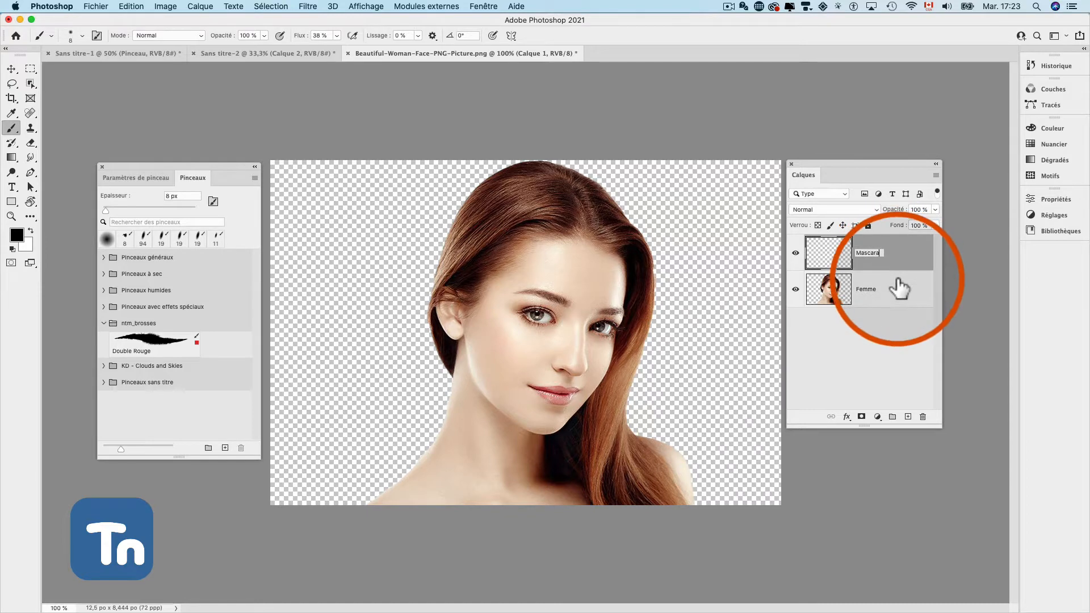
key(Return)
Add three more layers above Mascara, naming them Peau, Cheveux and Lèvres in ascending order
click(908, 417)
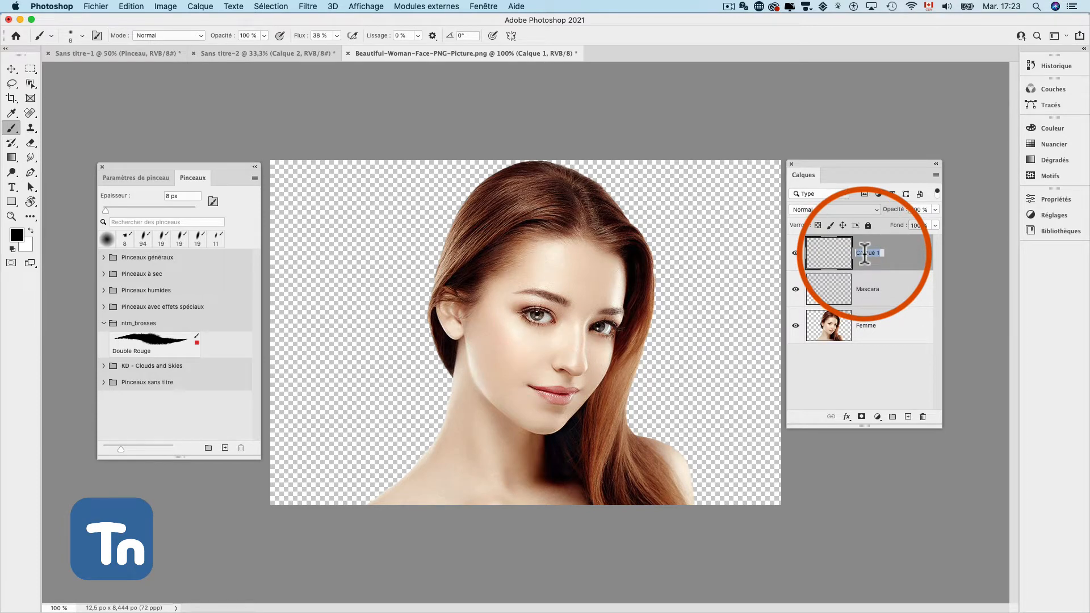
text(Peau)
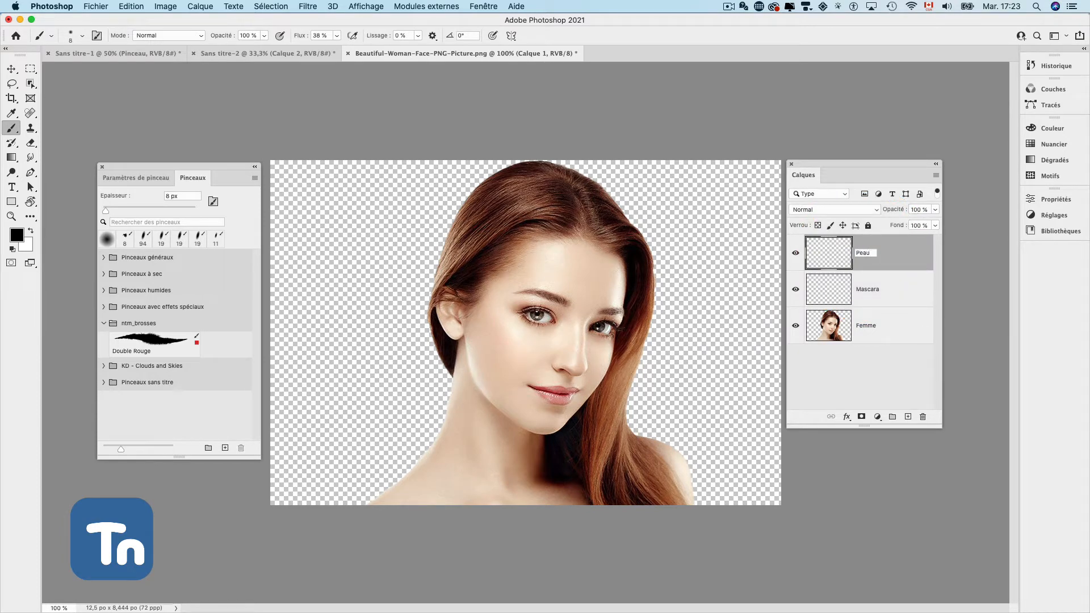
click(908, 417)
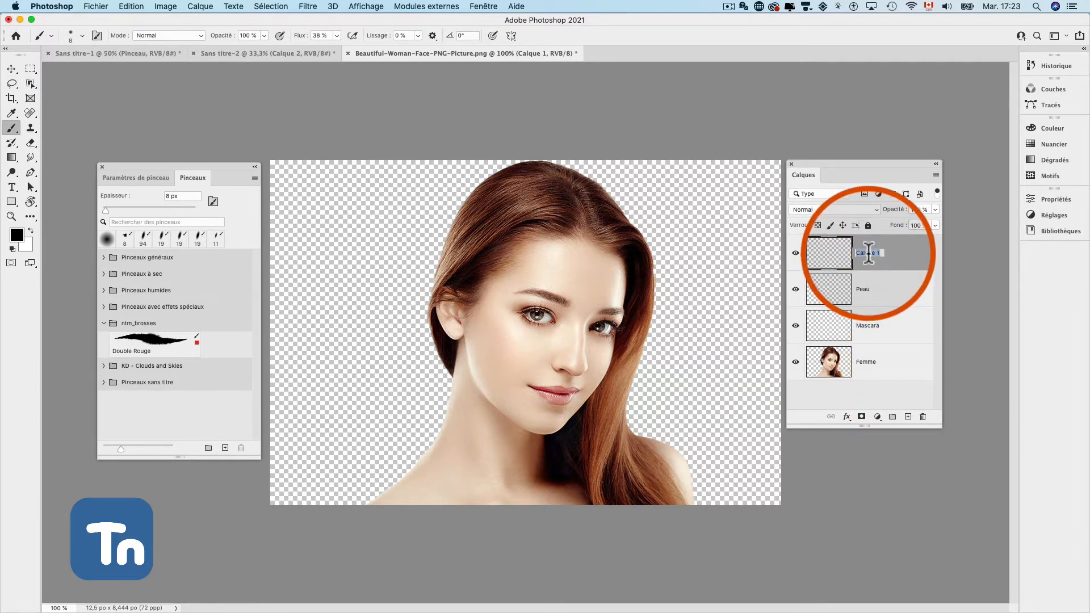
text(Cheveux)
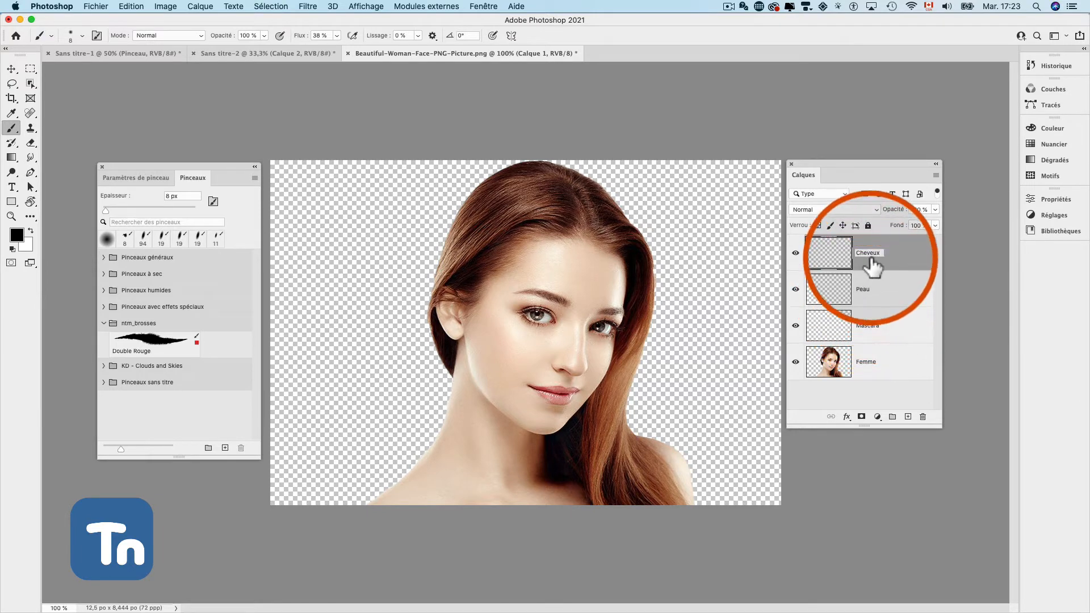
click(908, 417)
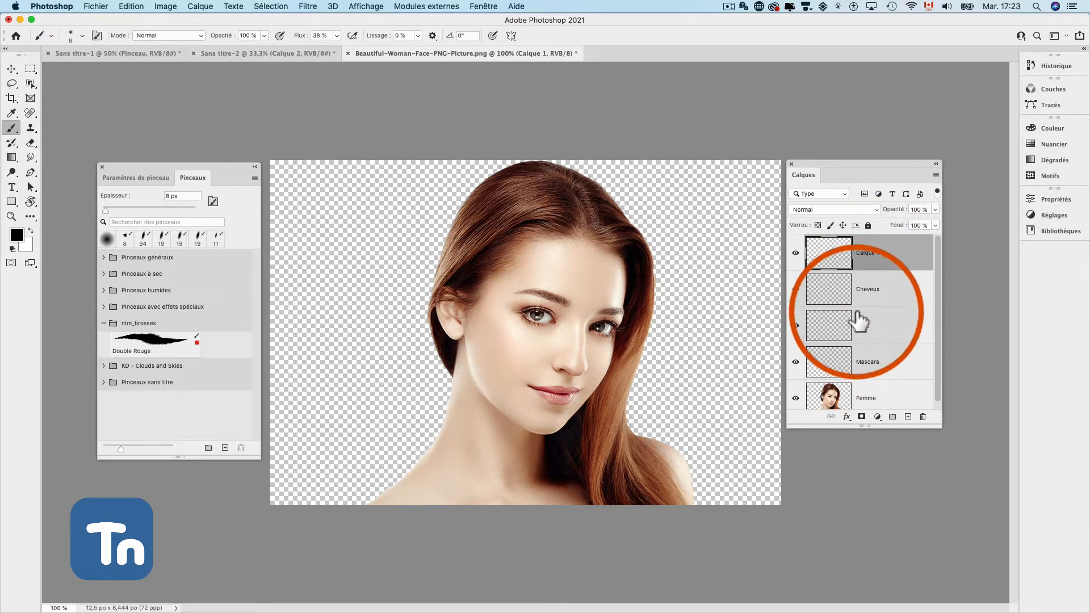
text(Lèvres)
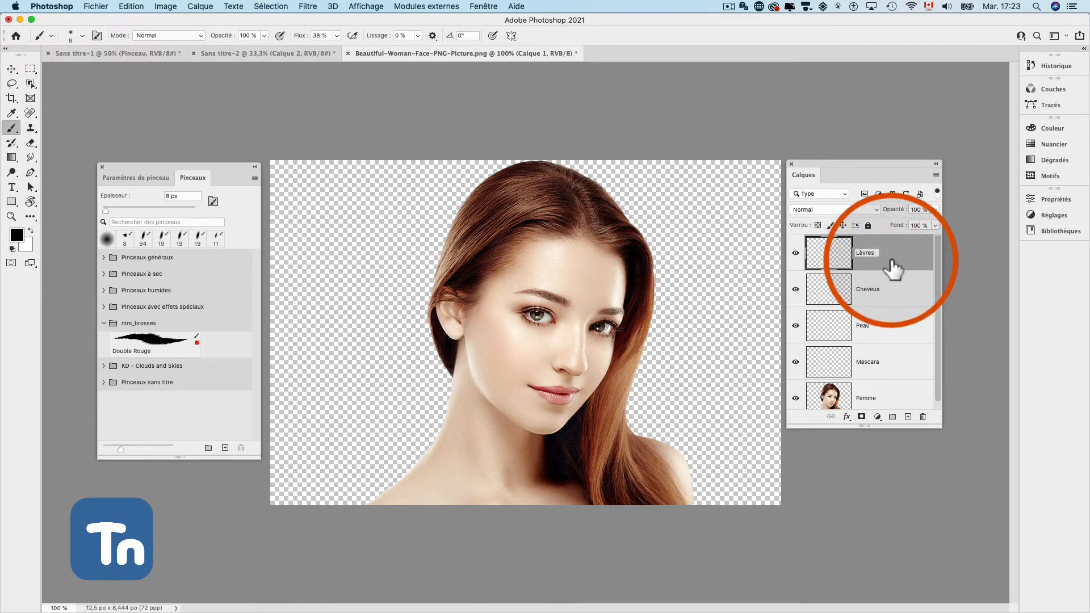
Move the Cheveux layer above Lèvres and the Peau layer beneath Mascara, leaving Mascara as the active layer
drag(860, 291, 841, 250)
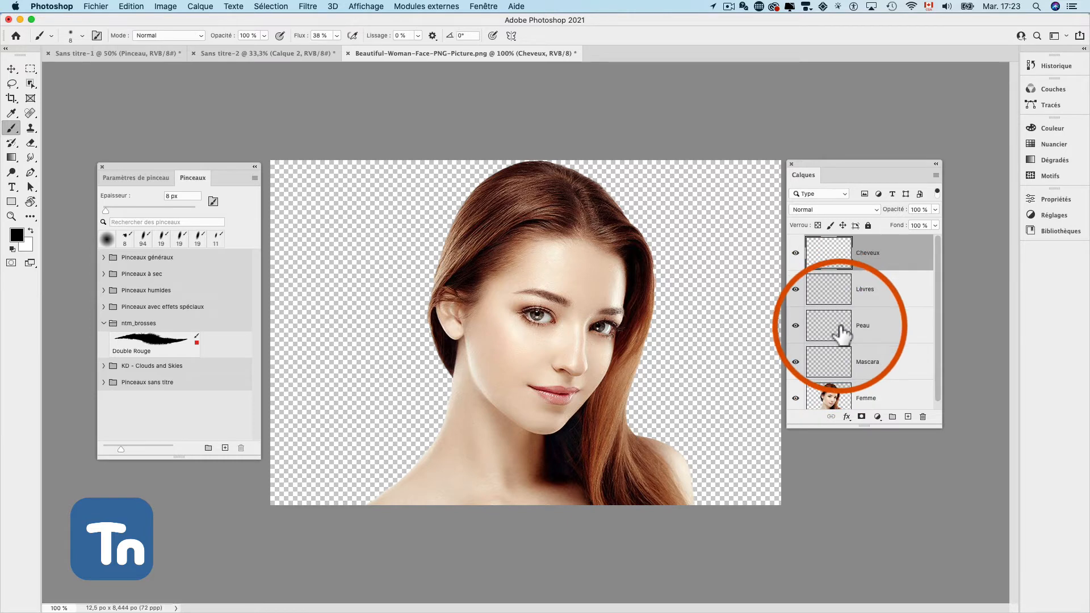
drag(842, 335, 831, 362)
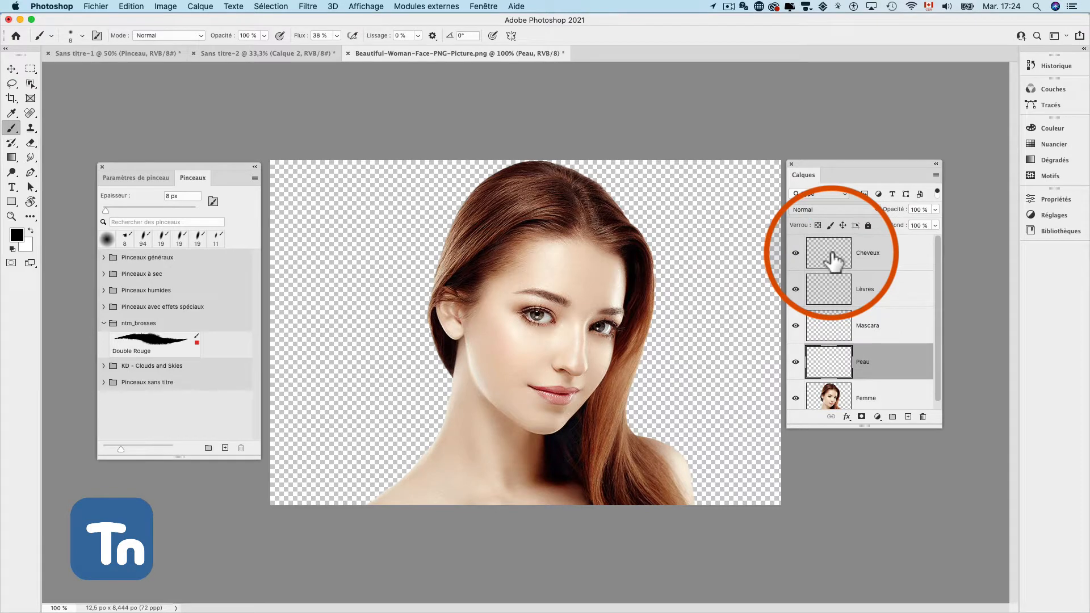
click(803, 323)
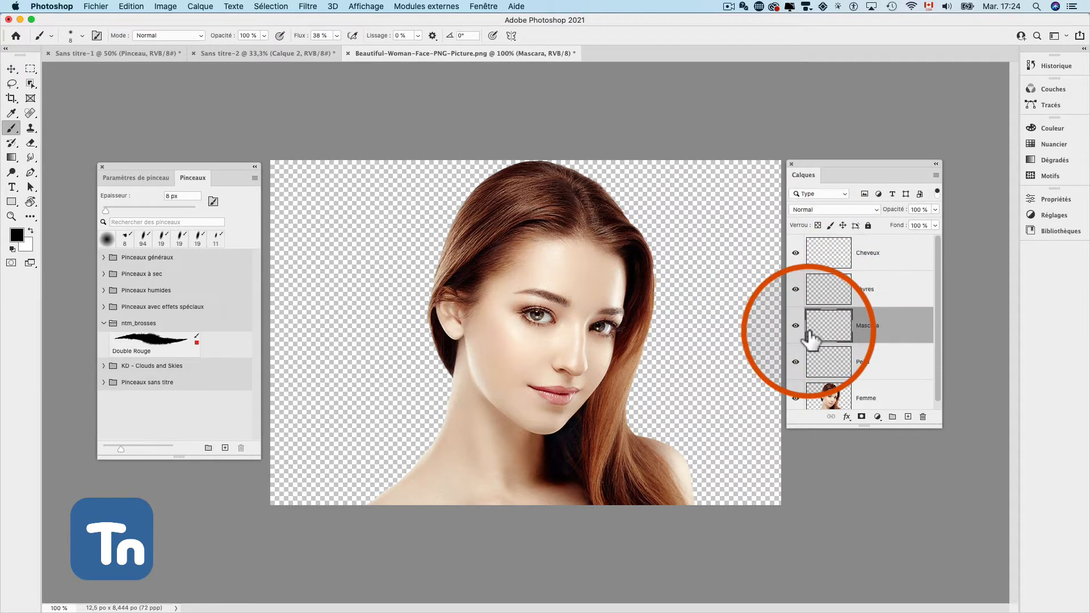
Pick several blue shades for the foreground colour, replacing out-of-gamut ones with their nearest printable equivalent, ending at #5f66aa
click(17, 237)
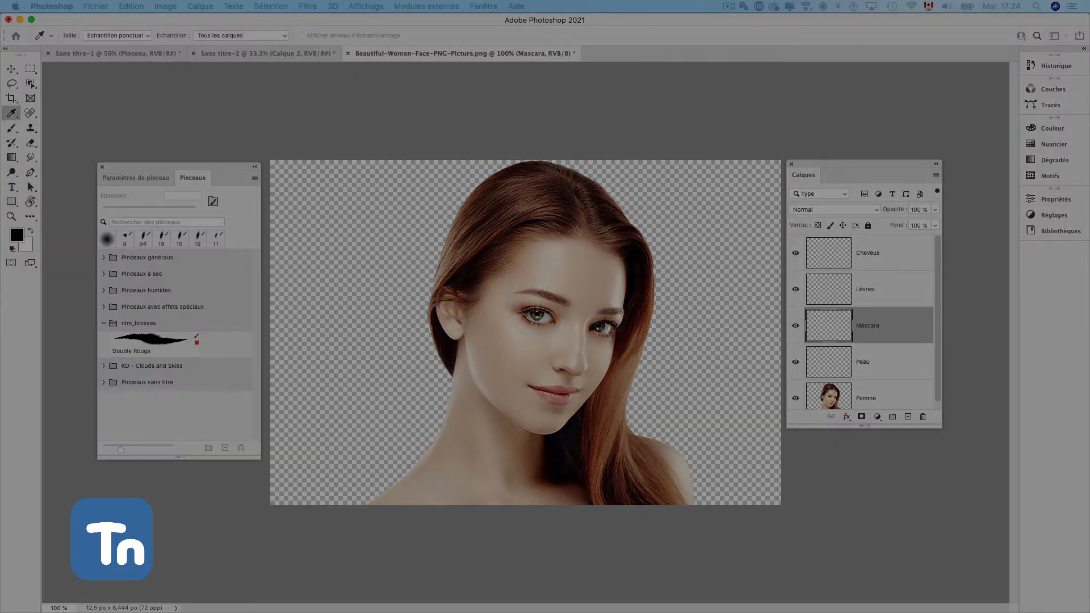
drag(626, 122, 495, 218)
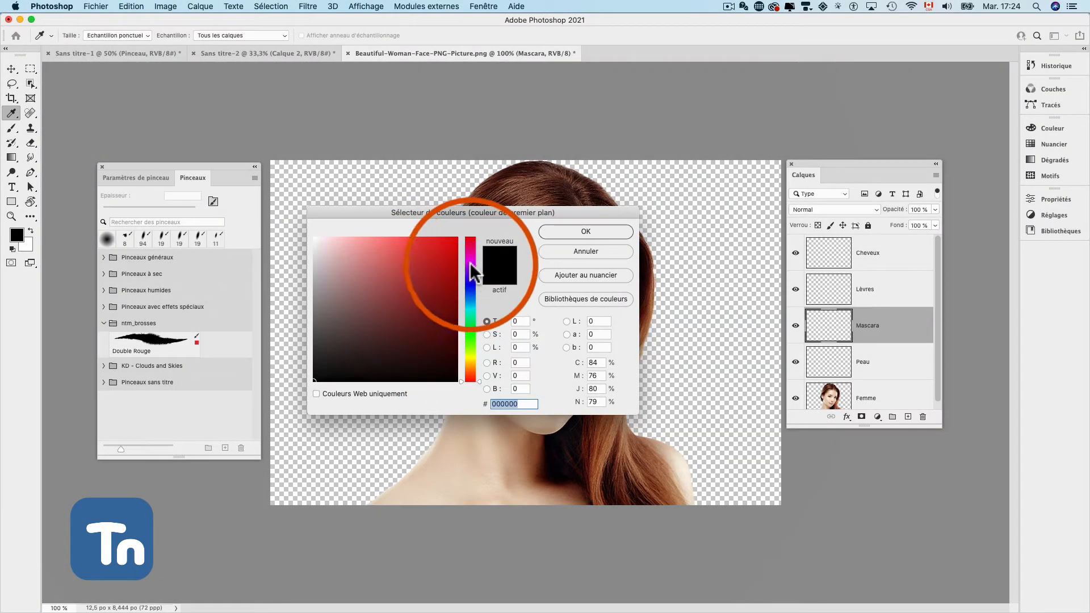
drag(470, 263, 472, 275)
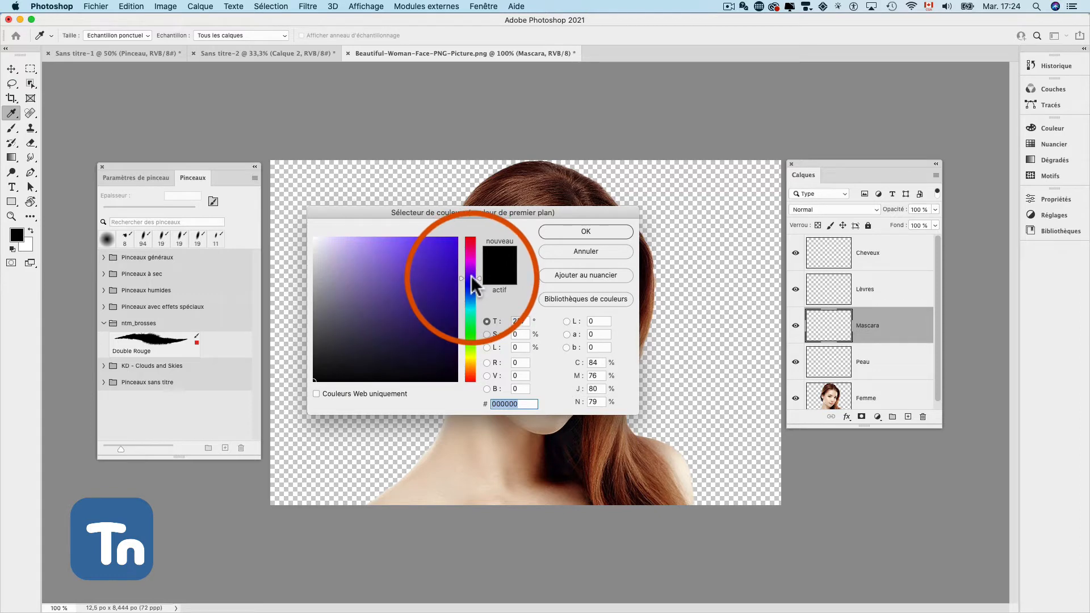
click(427, 254)
click(525, 250)
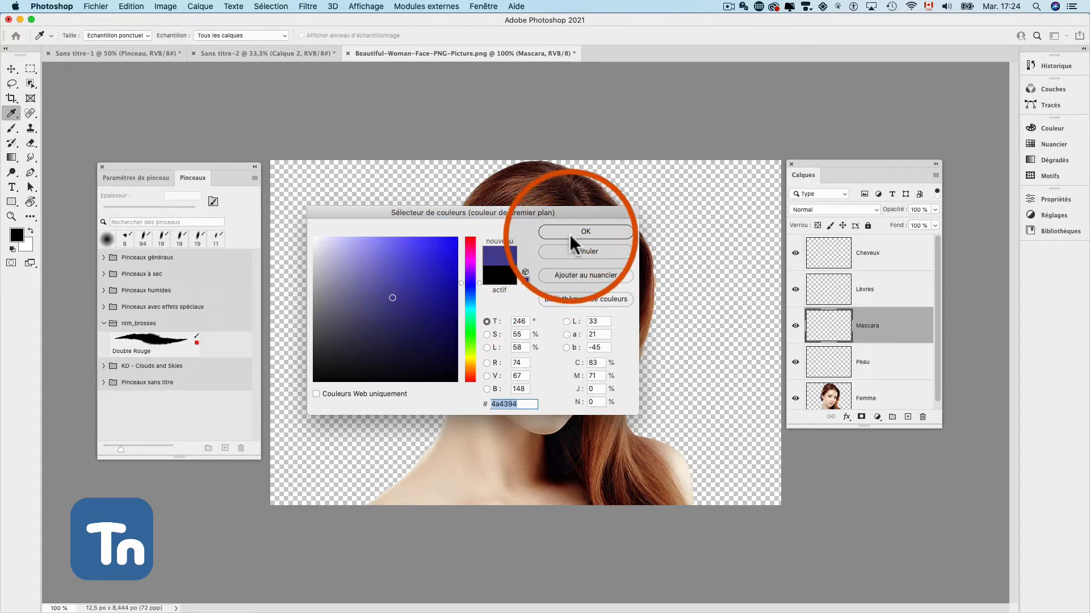
click(404, 268)
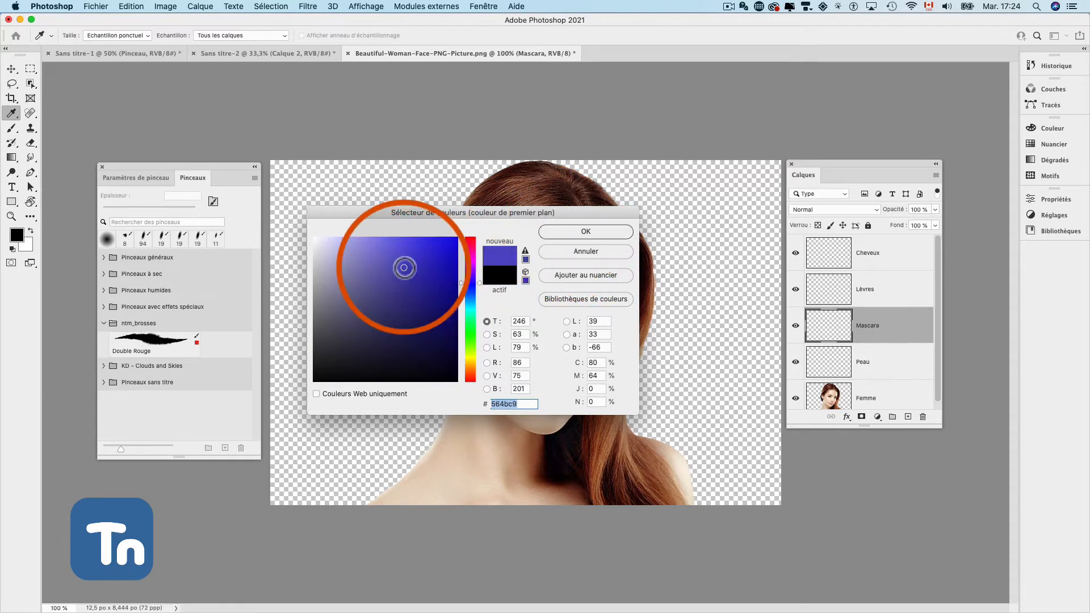
click(525, 250)
click(408, 261)
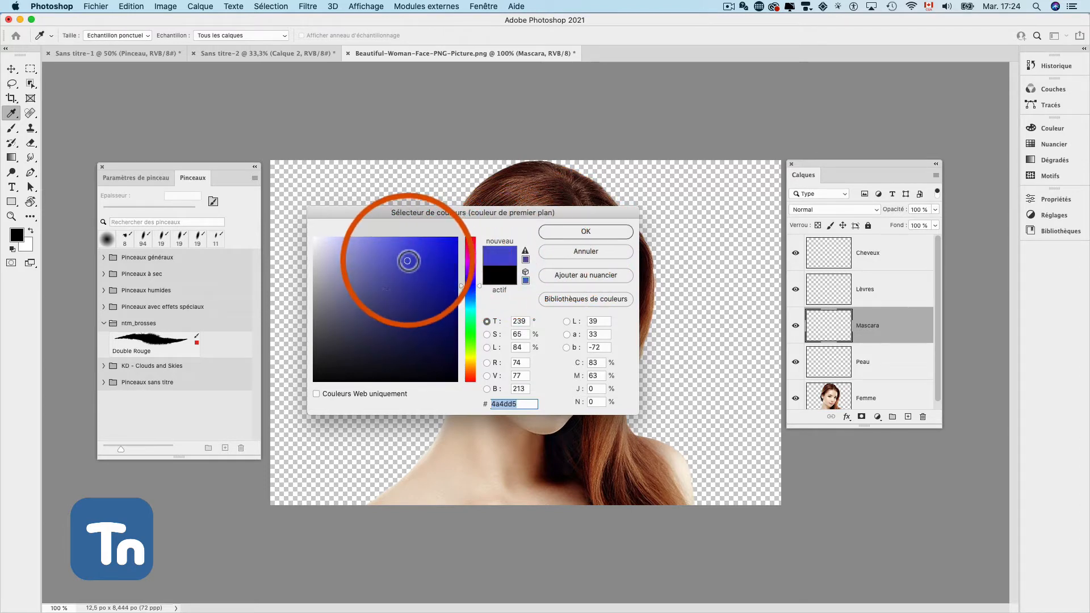
click(525, 250)
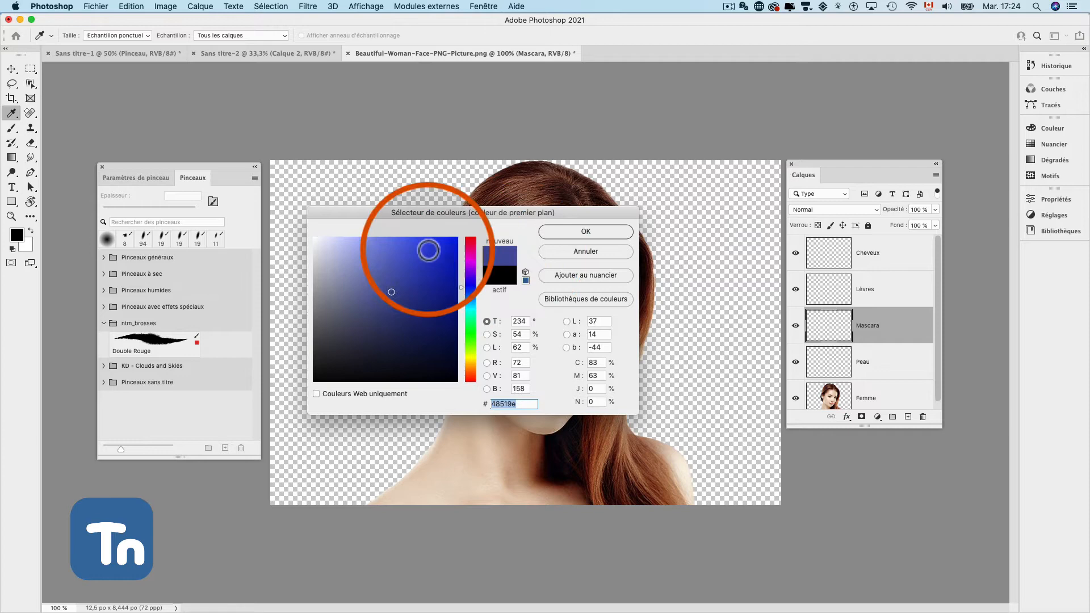
click(404, 246)
click(525, 250)
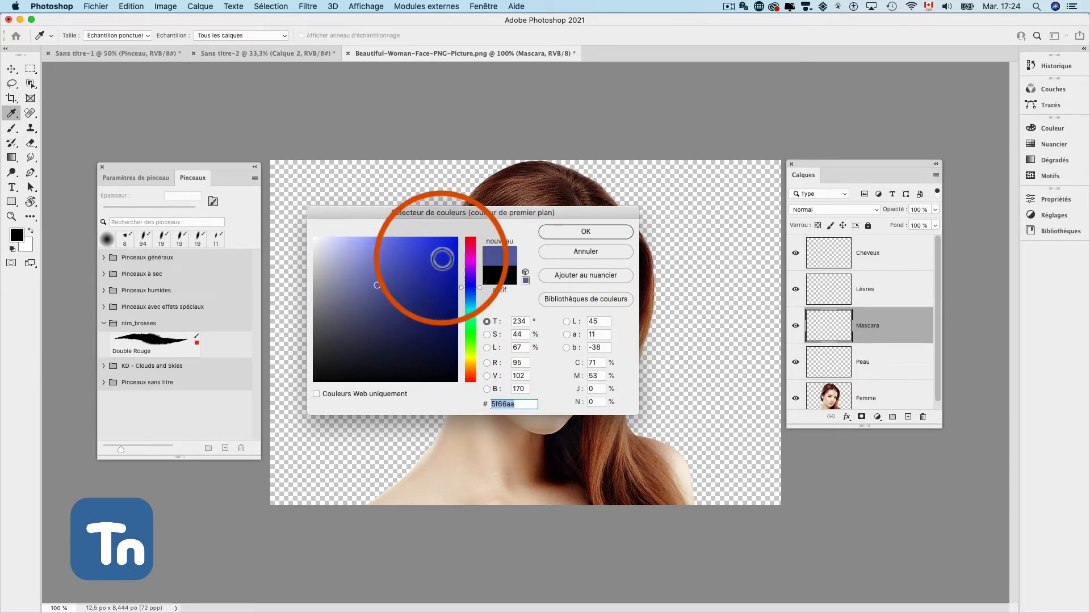
Shift the foreground colour's hue to 270° for purple #845faa, apply it and return to the Brush tool
click(471, 272)
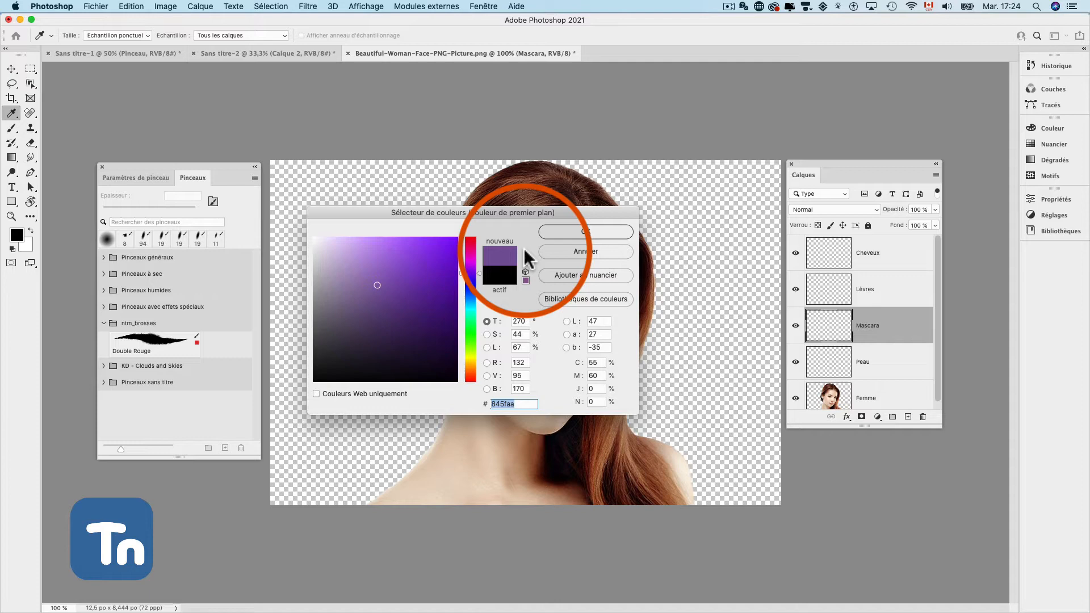
click(561, 232)
key(b)
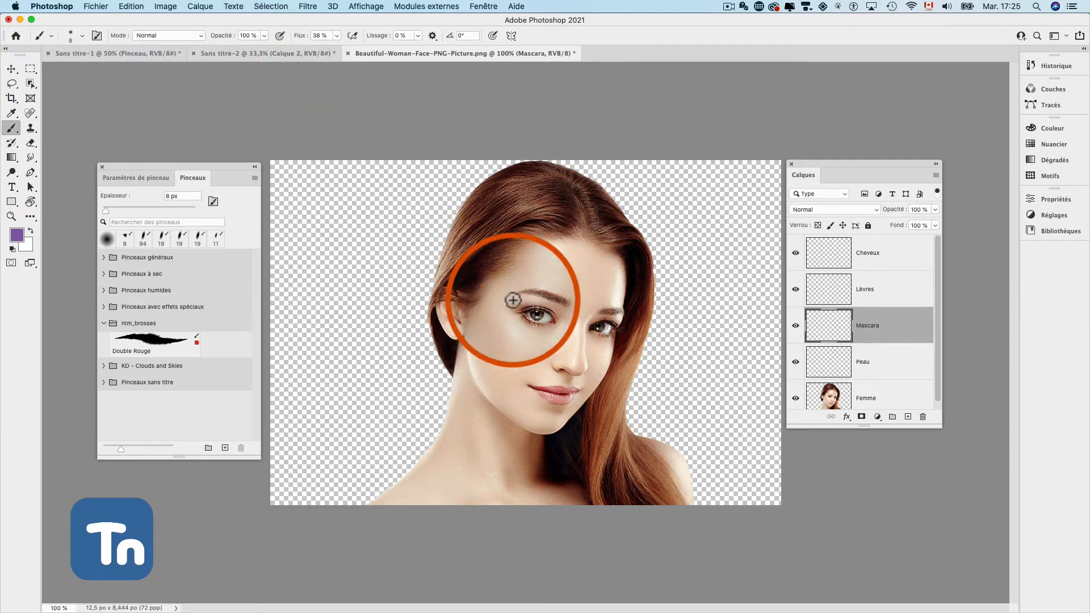
Flatten the brush tip into a narrow ellipse angled at 72° and set its size to 15 px
right_click(574, 282)
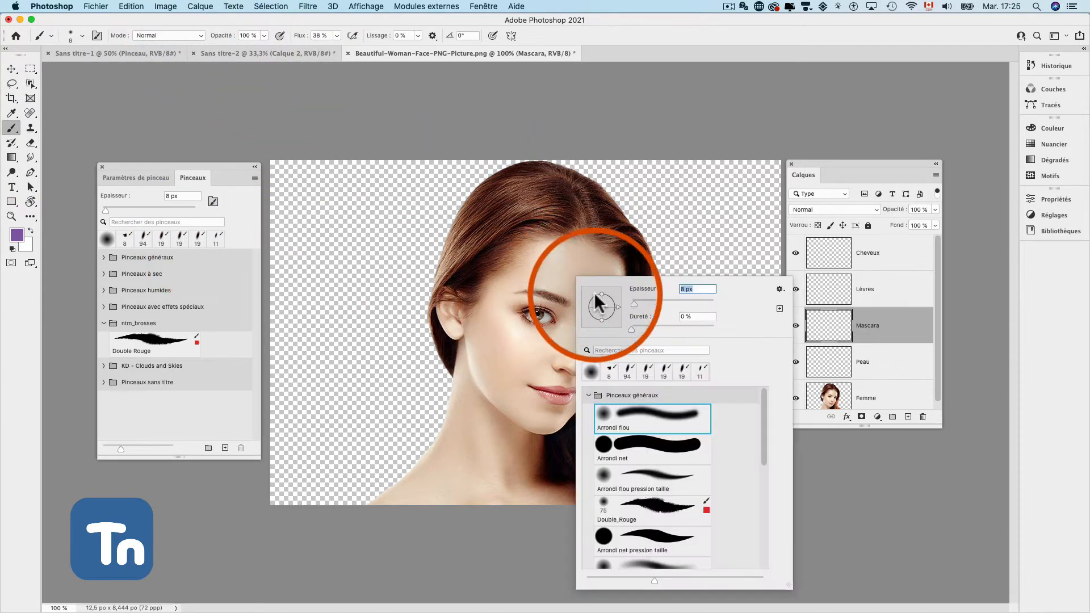
mouse_move(602, 293)
mouse_down()
mouse_move(615, 303)
mouse_move(604, 295)
mouse_up()
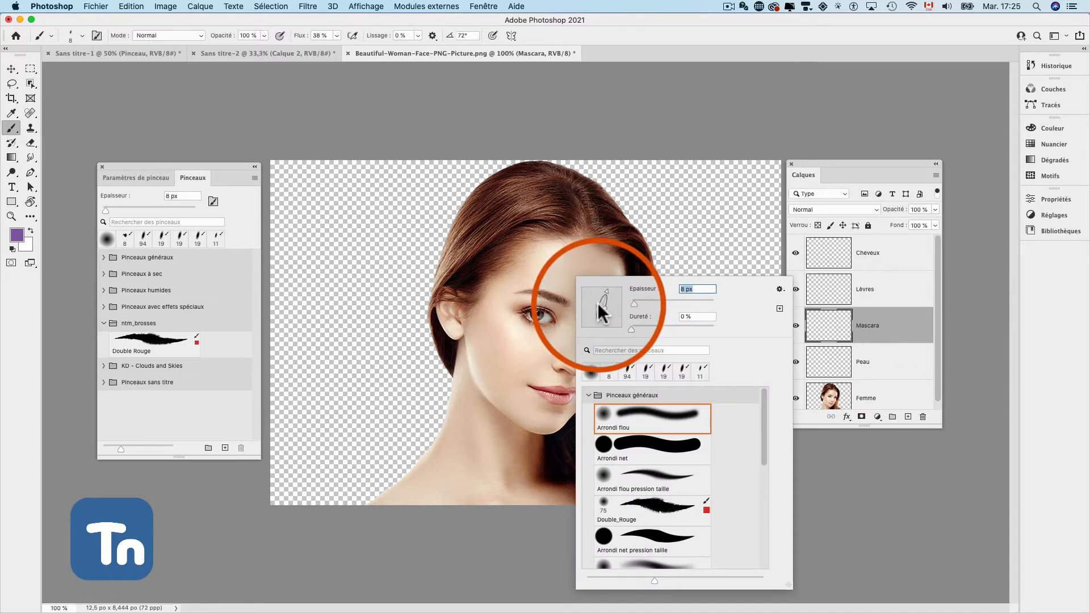
drag(634, 303, 638, 303)
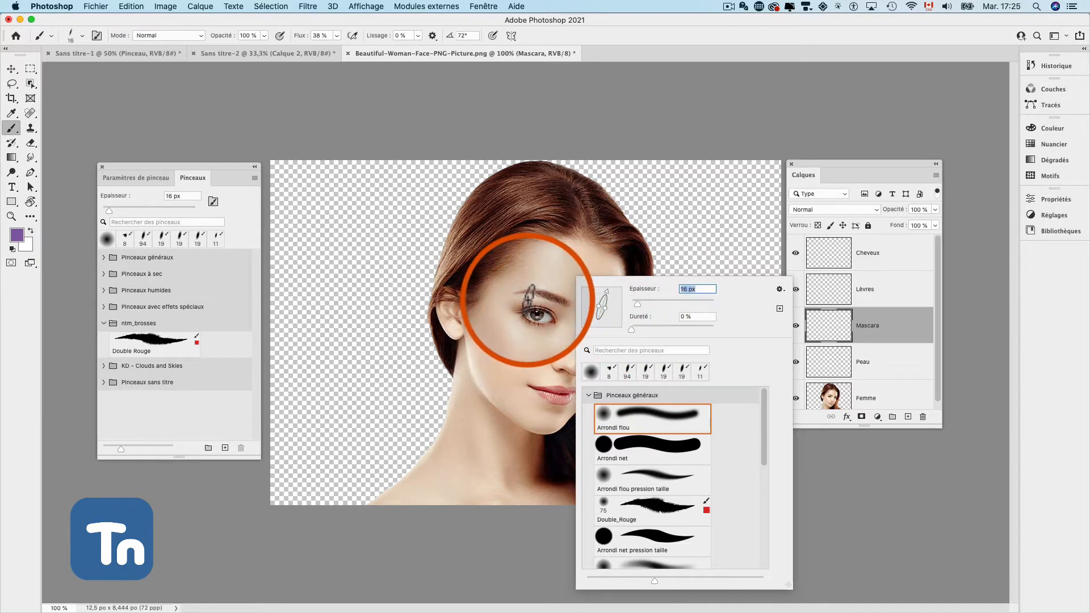
click(635, 304)
drag(633, 302, 637, 304)
Try a purple eyeshadow stroke on the Mascara layer across the eyelid nearest the visible ear
click(520, 302)
drag(520, 302, 565, 310)
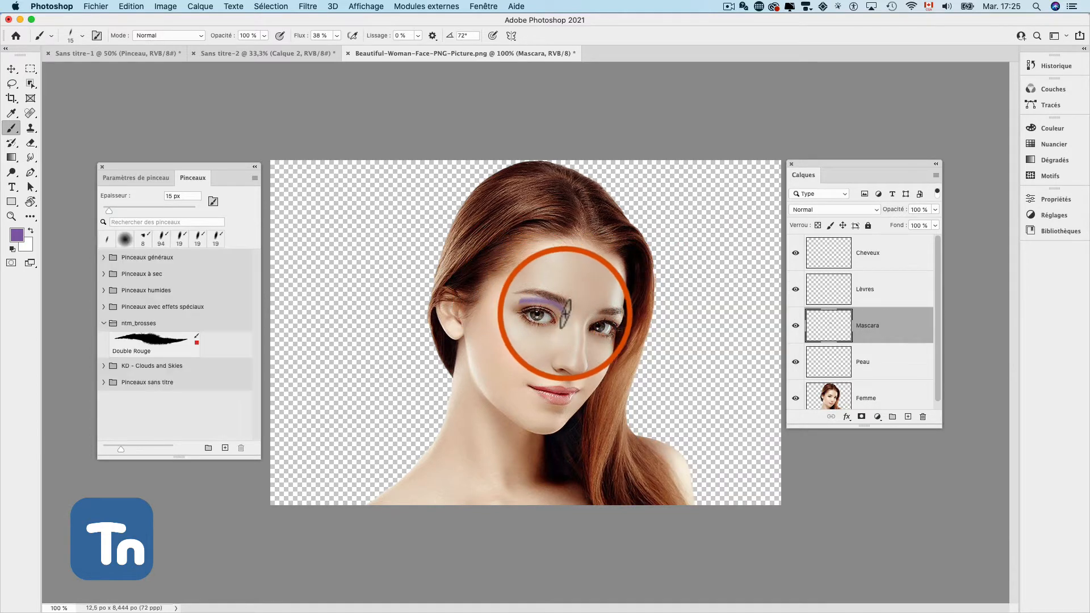
Set the brush hardness to 37 % and brush purple across the same eyelid again
right_click(559, 307)
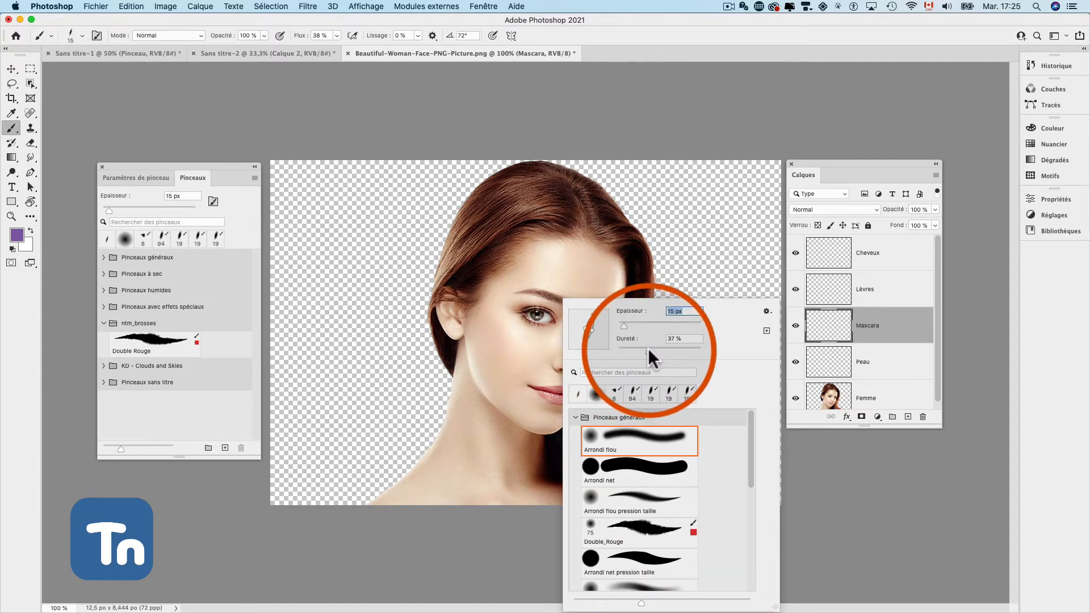
click(649, 349)
click(546, 303)
drag(547, 304, 520, 304)
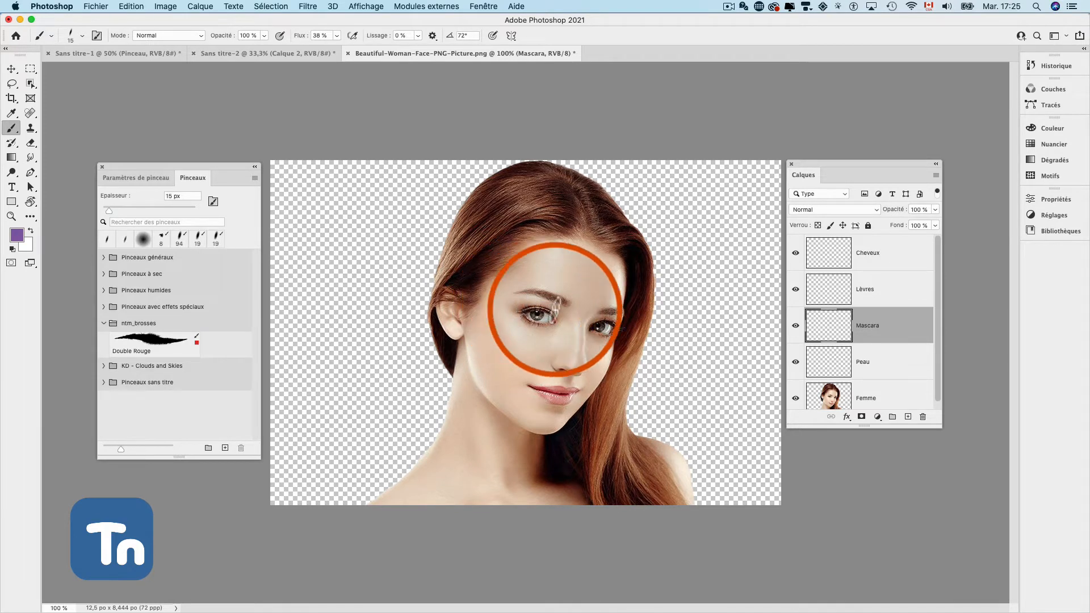
Set the brush size to 31 px and paint purple eyeshadow across both eyelids on the Mascara layer
right_click(557, 306)
drag(624, 326, 630, 326)
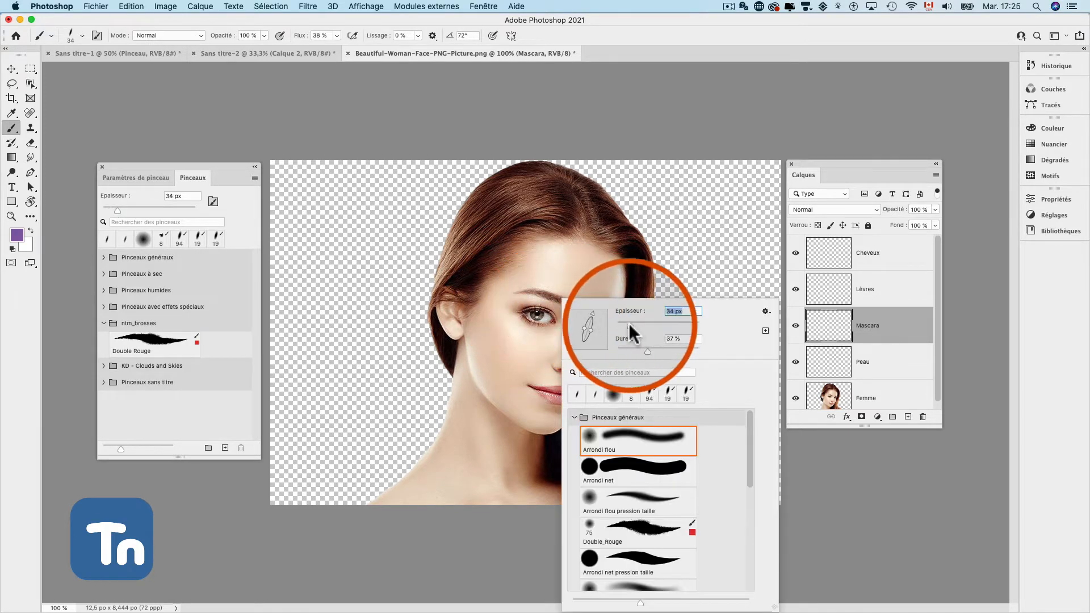
key(Return)
drag(523, 304, 564, 315)
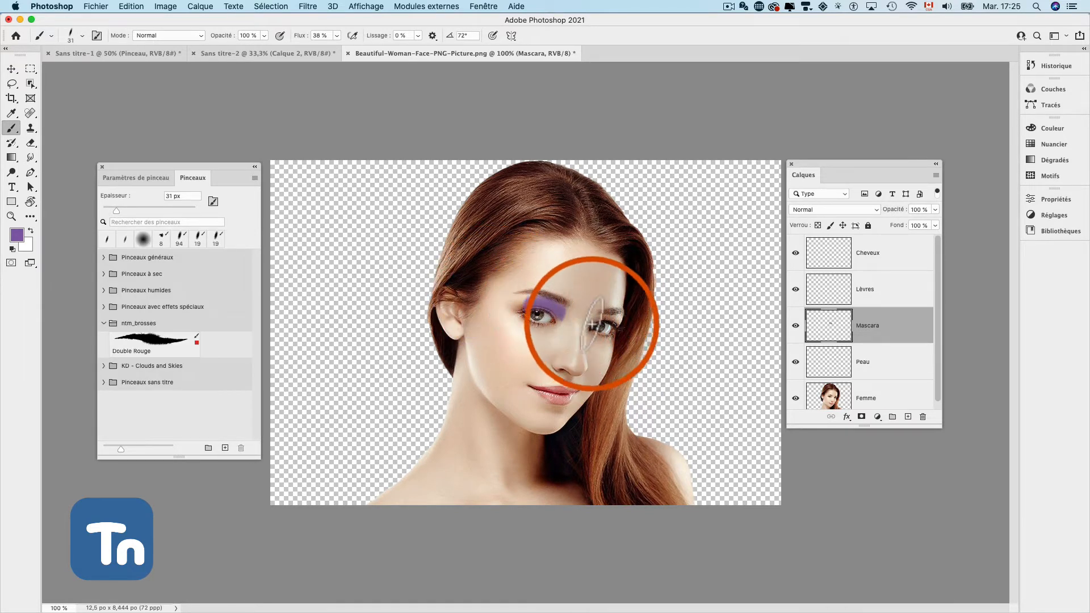
drag(595, 320, 623, 318)
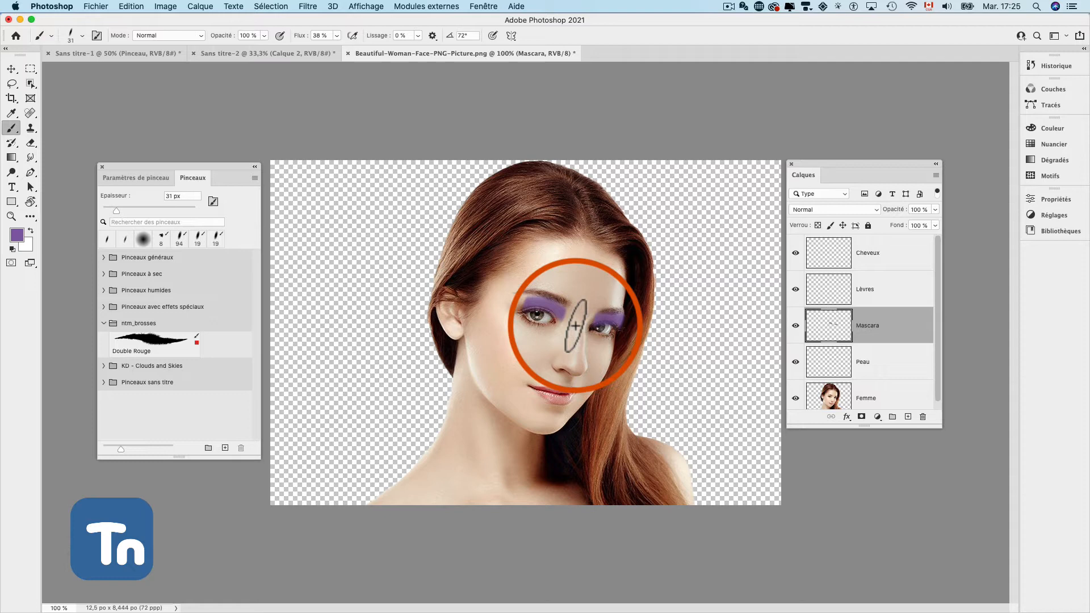
Add a layer mask to the Mascara layer, place the toolbox beside the layers and make the mask the paint target
click(861, 417)
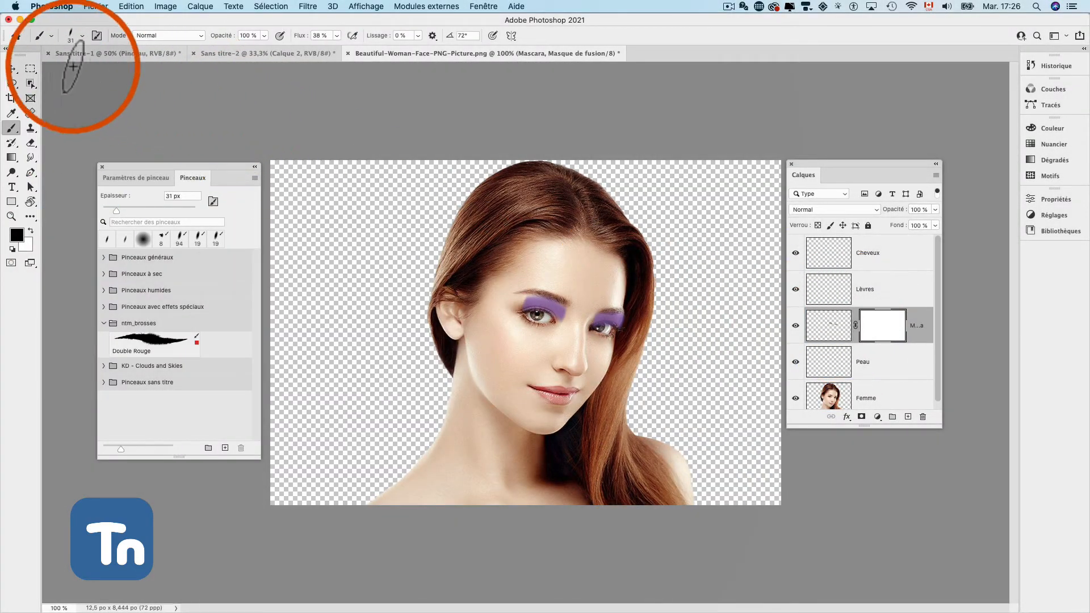
drag(27, 50, 733, 165)
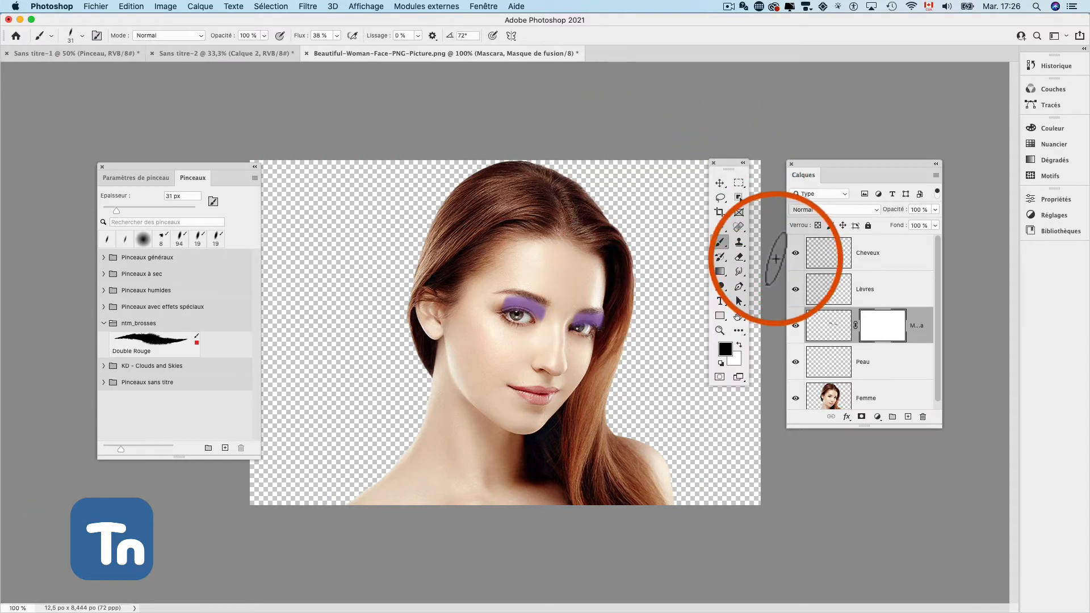
click(833, 328)
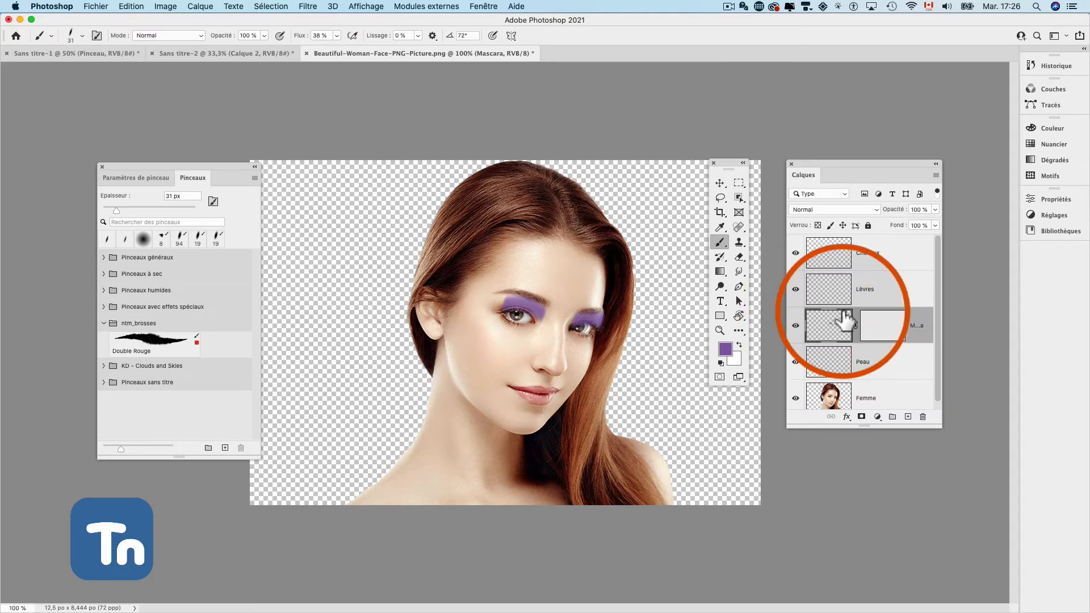
click(879, 328)
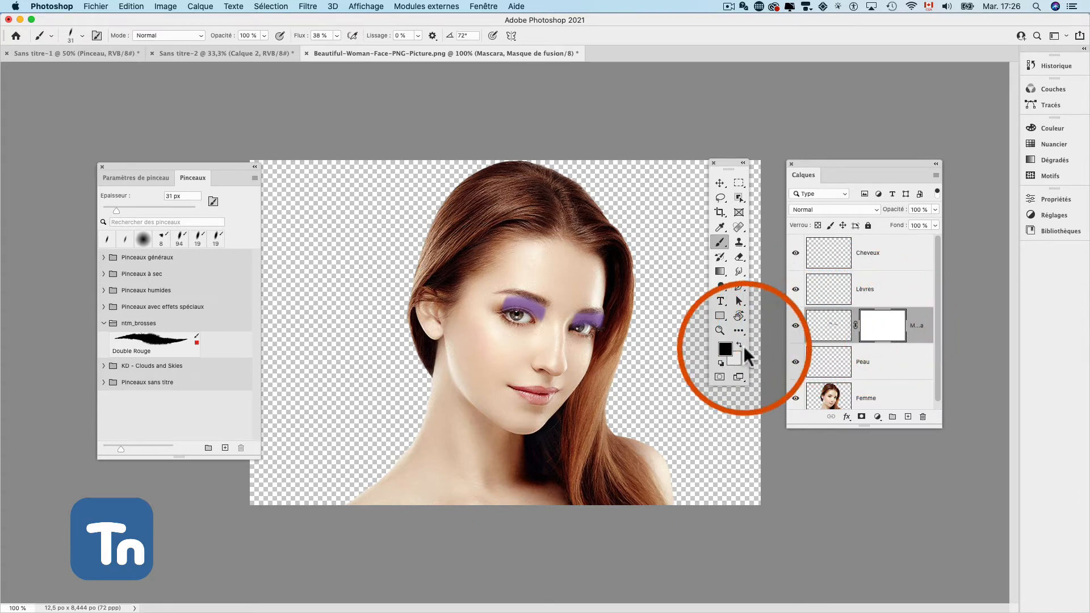
Tilt the brush tip to 56° and mask out the purple at the inner corner of the eye nearest the visible ear
right_click(543, 315)
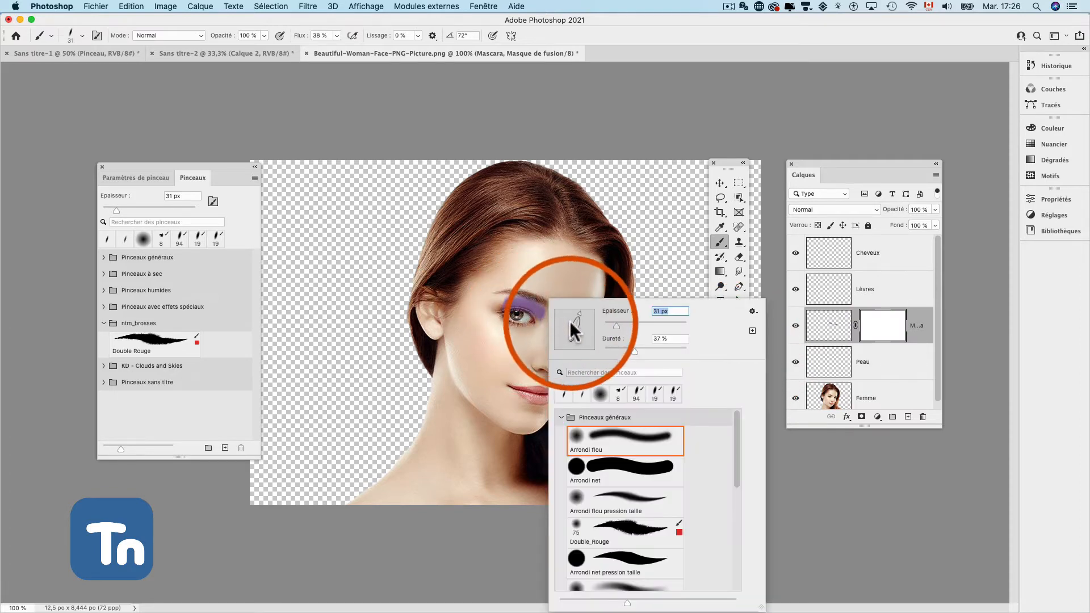
drag(581, 315, 546, 319)
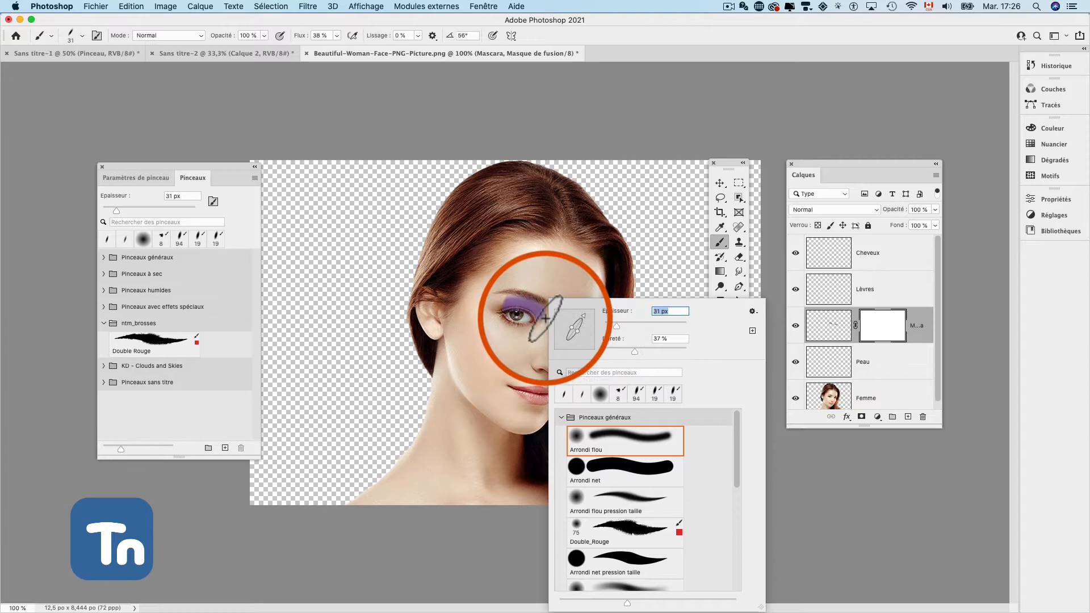
click(542, 314)
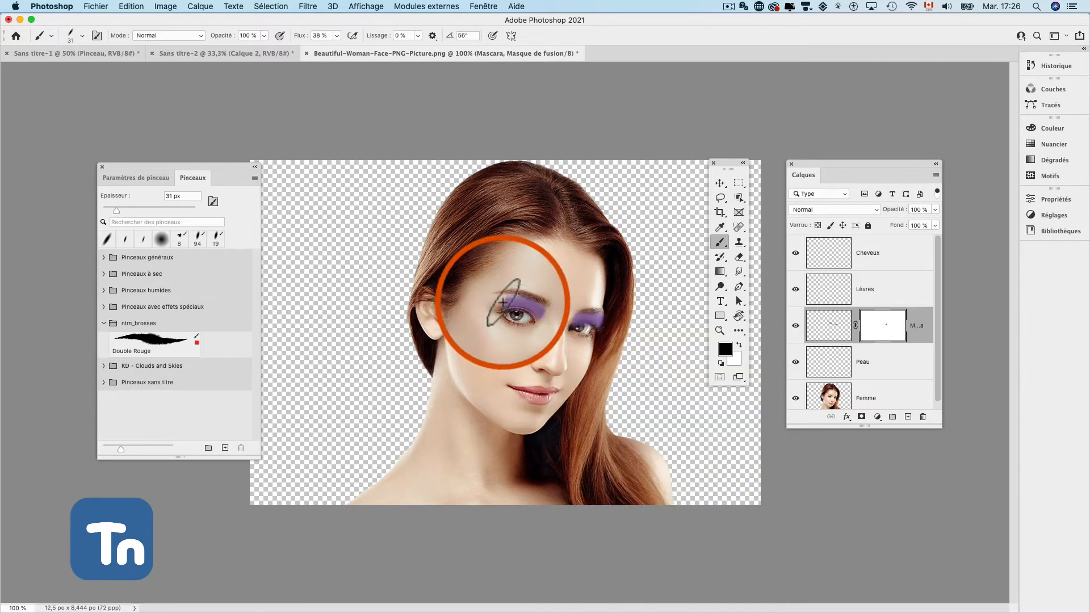
Rotate the brush tip to 95° and mask out the purple at the outer edge of the same eyelid
right_click(503, 304)
drag(542, 312, 512, 308)
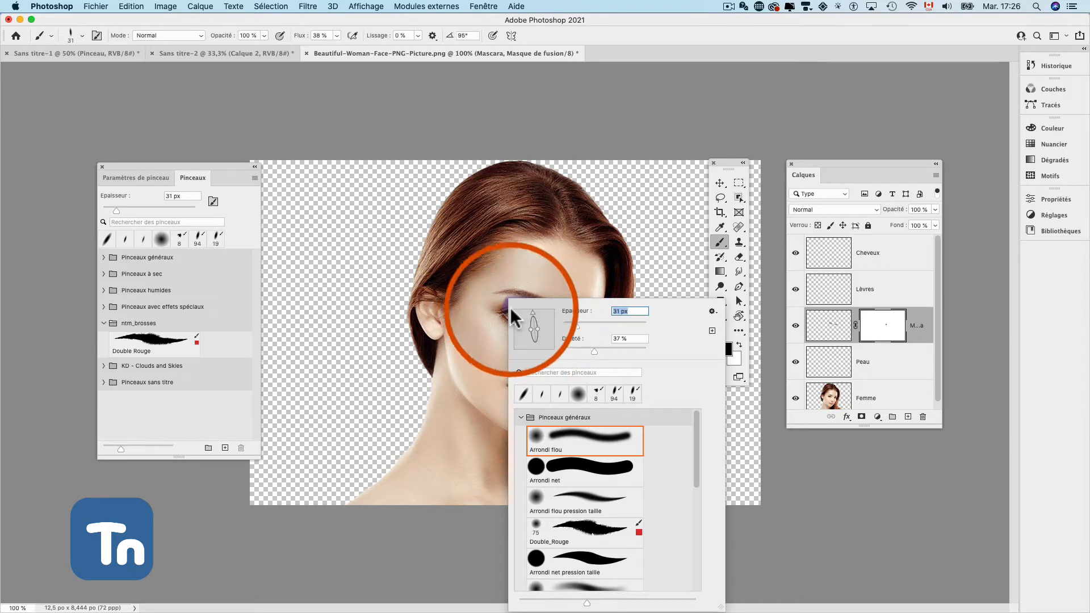
click(504, 285)
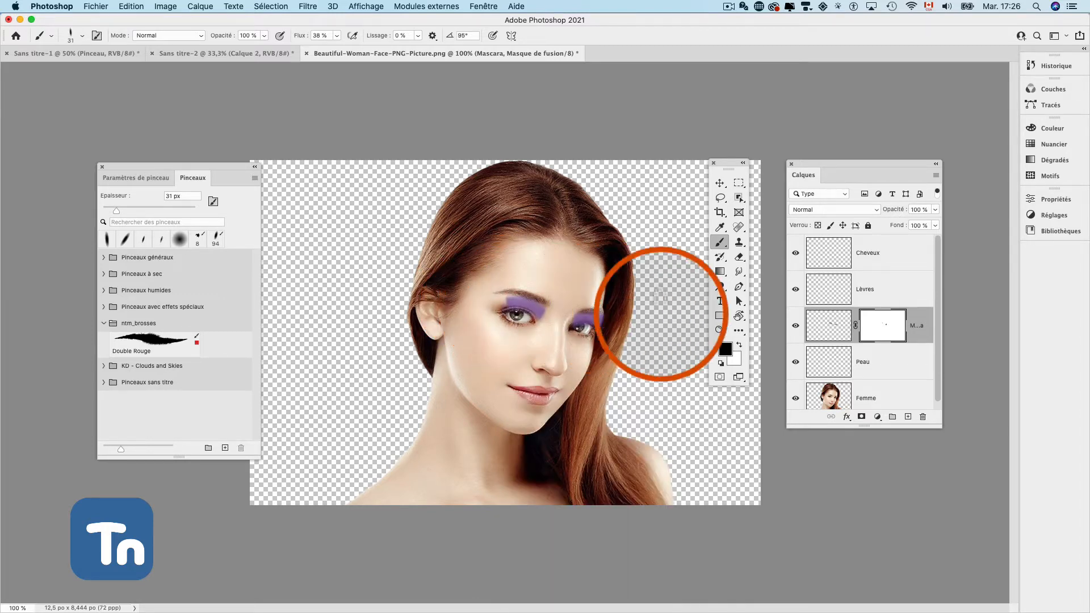
Set the brush hardness to 15 % and soften the eyeshadow edges on the Mascara mask, alternating black and white
right_click(531, 306)
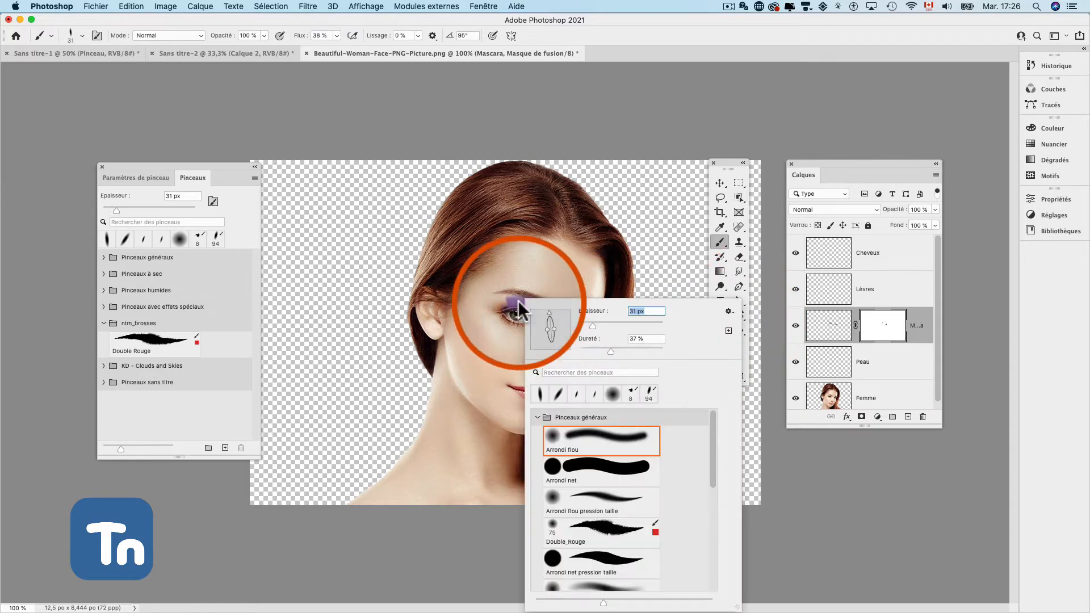
click(592, 349)
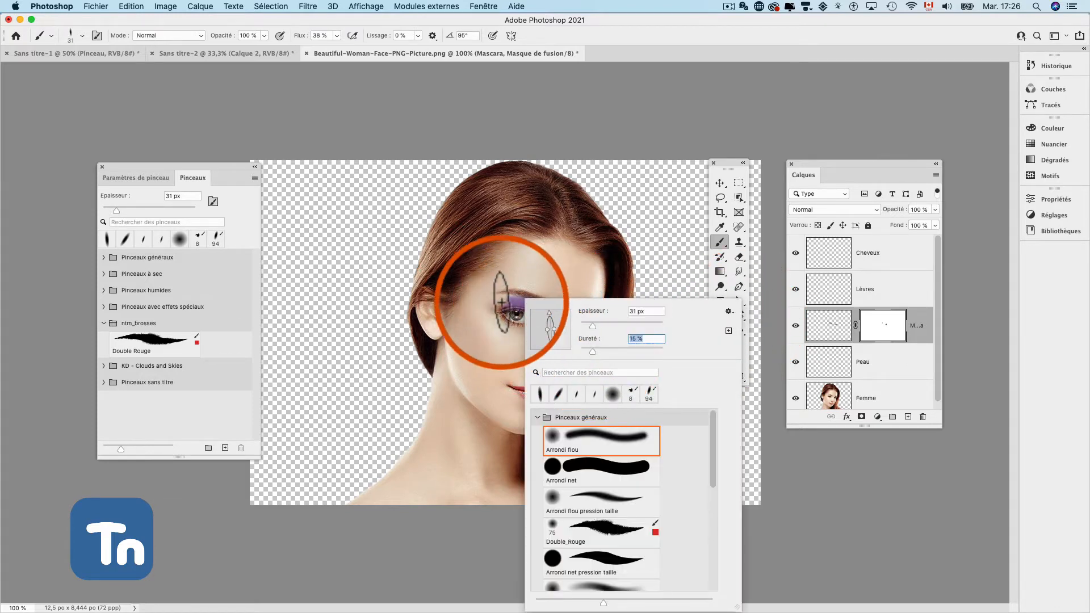
click(505, 302)
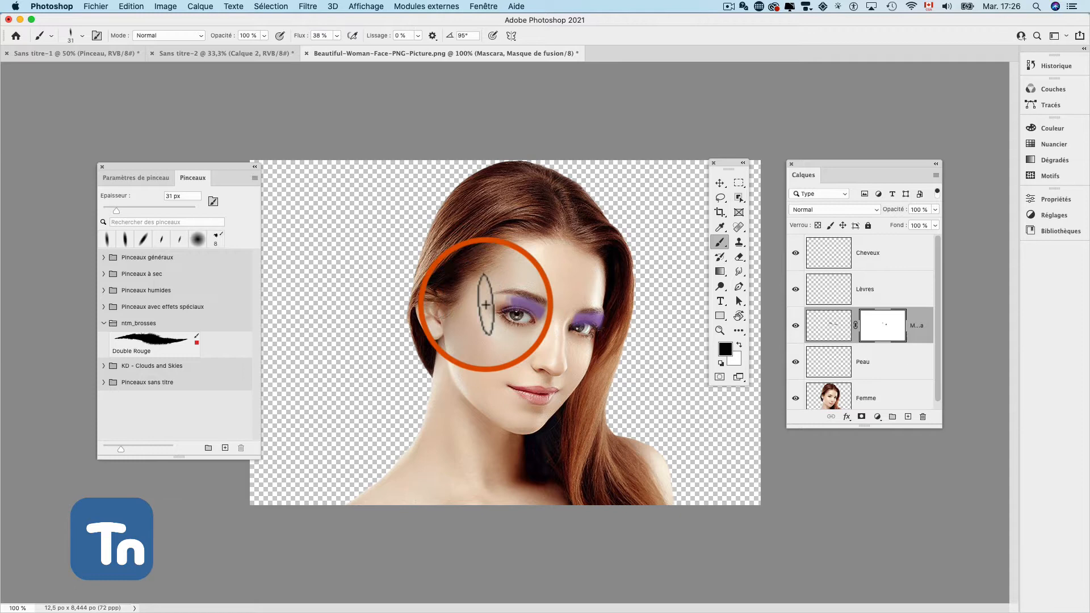
drag(507, 303, 499, 303)
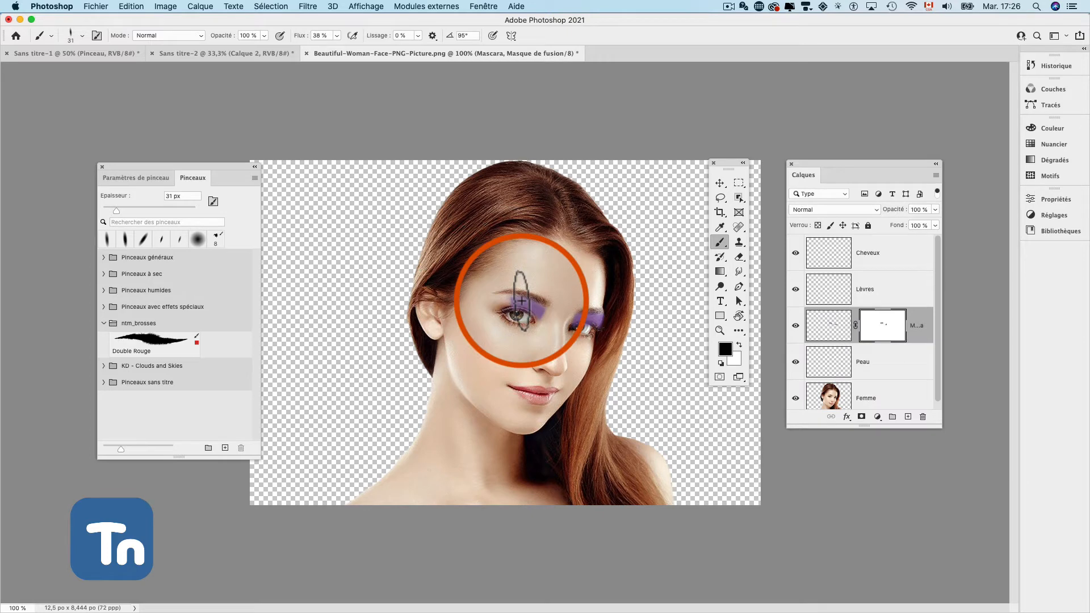
key(x)
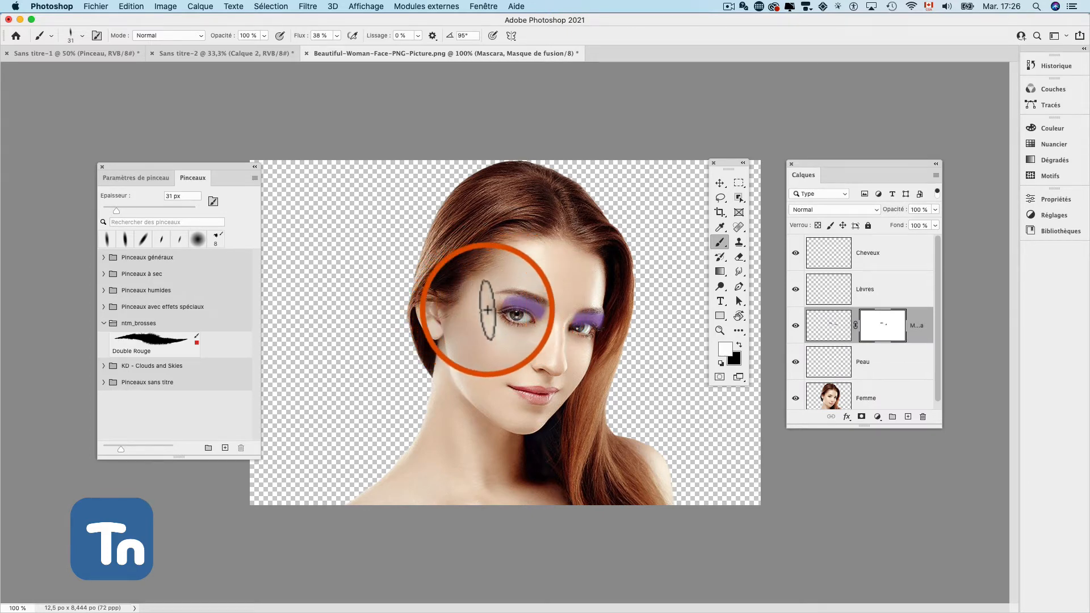
key(x)
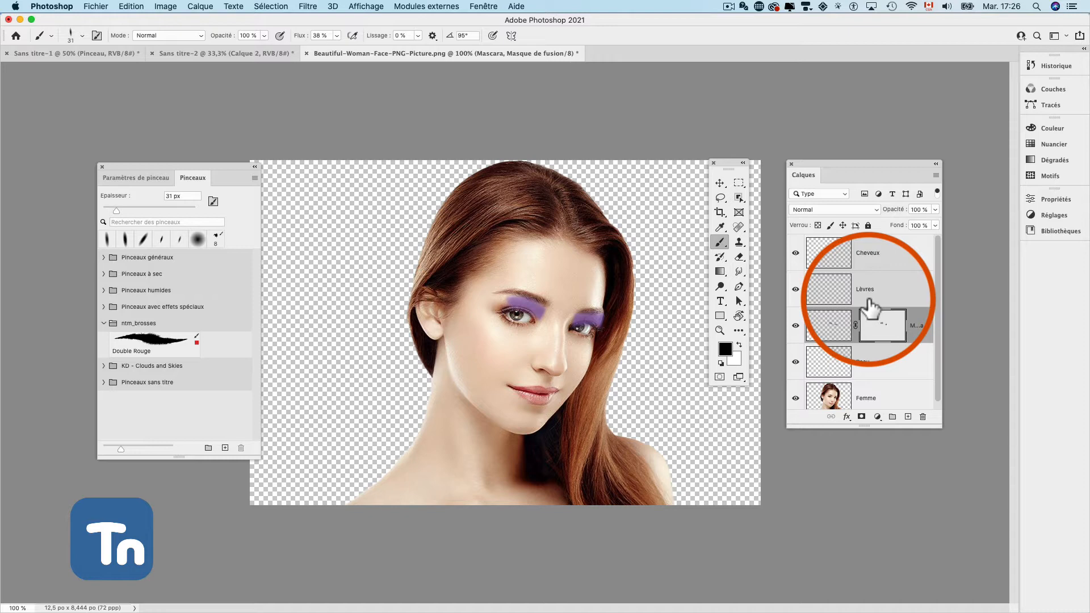
Target the Mascara layer's painted content instead of its mask and set the layer's blend mode to Incrustation
click(829, 327)
click(815, 209)
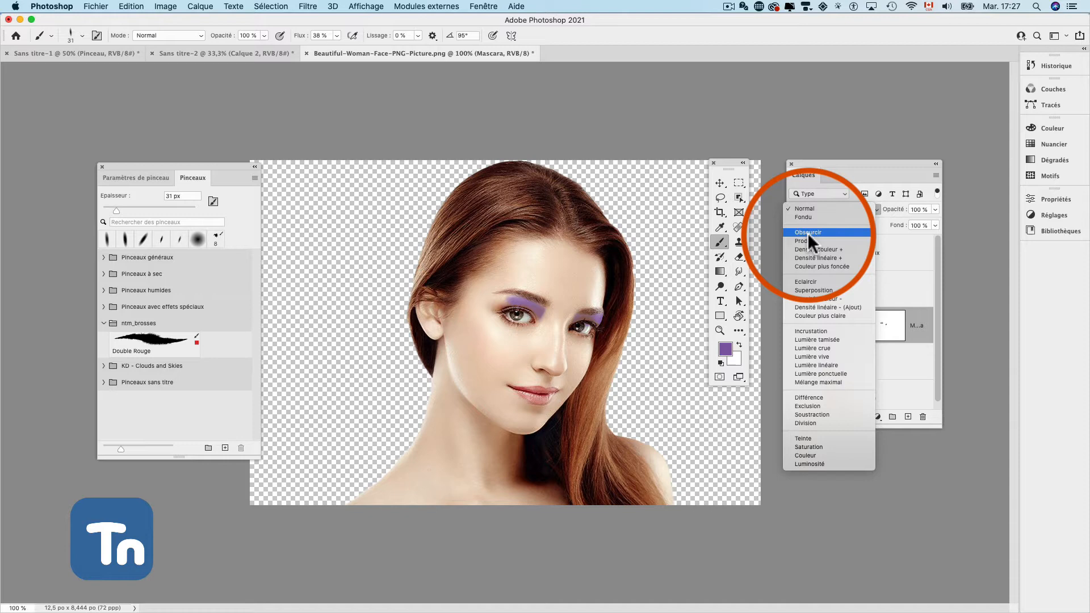
click(811, 331)
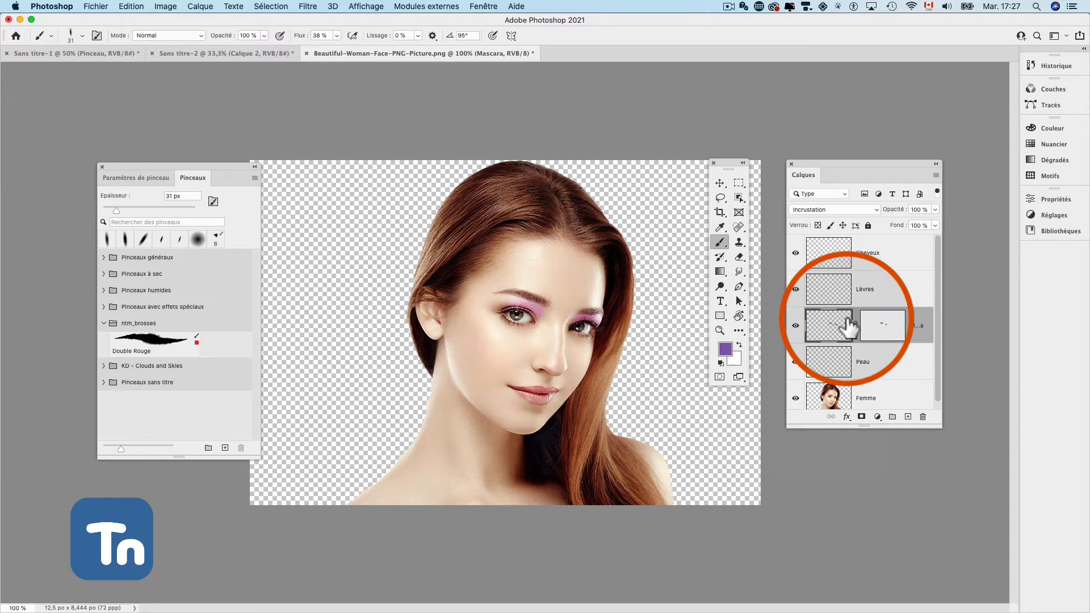
Select the Lèvres layer and move the brushes panel and toolbox to the side of the portrait beside the visible ear
click(864, 291)
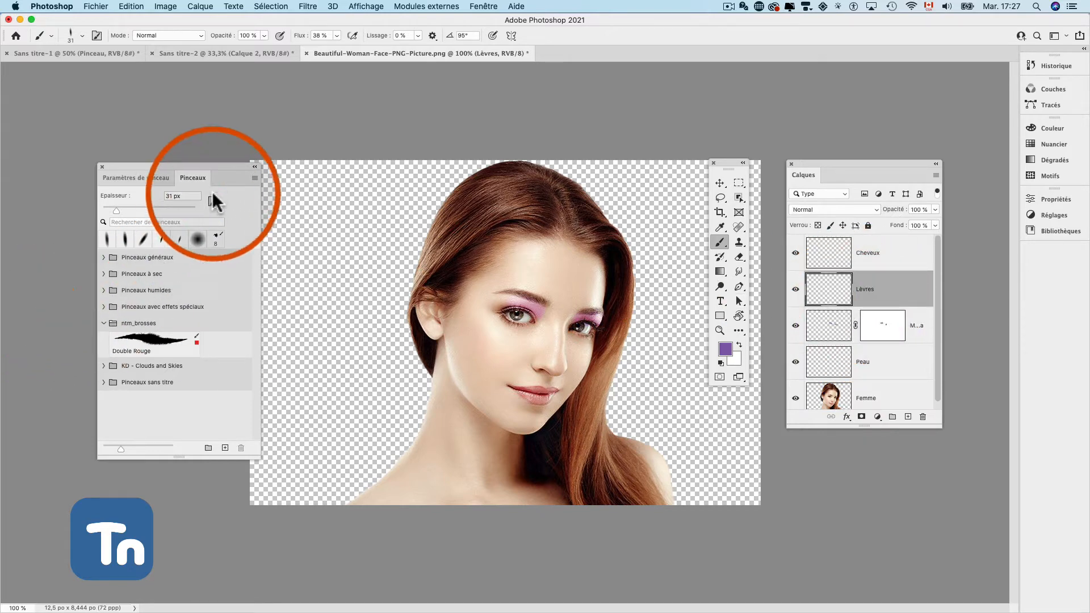
drag(252, 166, 232, 161)
drag(735, 166, 330, 178)
Pick bright pink #f50799 for the foreground, replace it with its closest printable colour and apply it
click(319, 363)
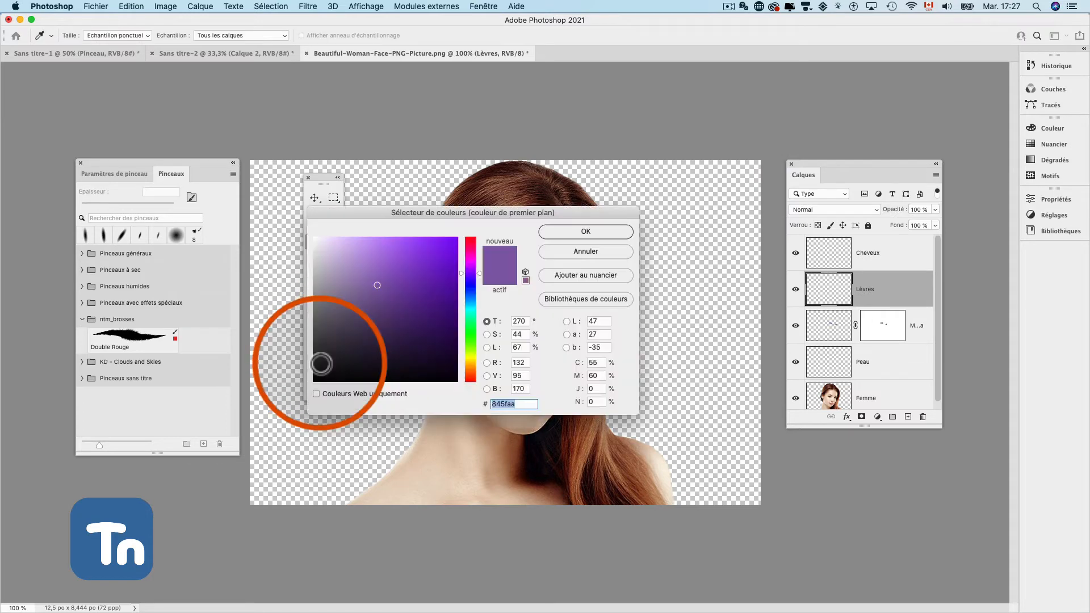
click(472, 252)
click(454, 242)
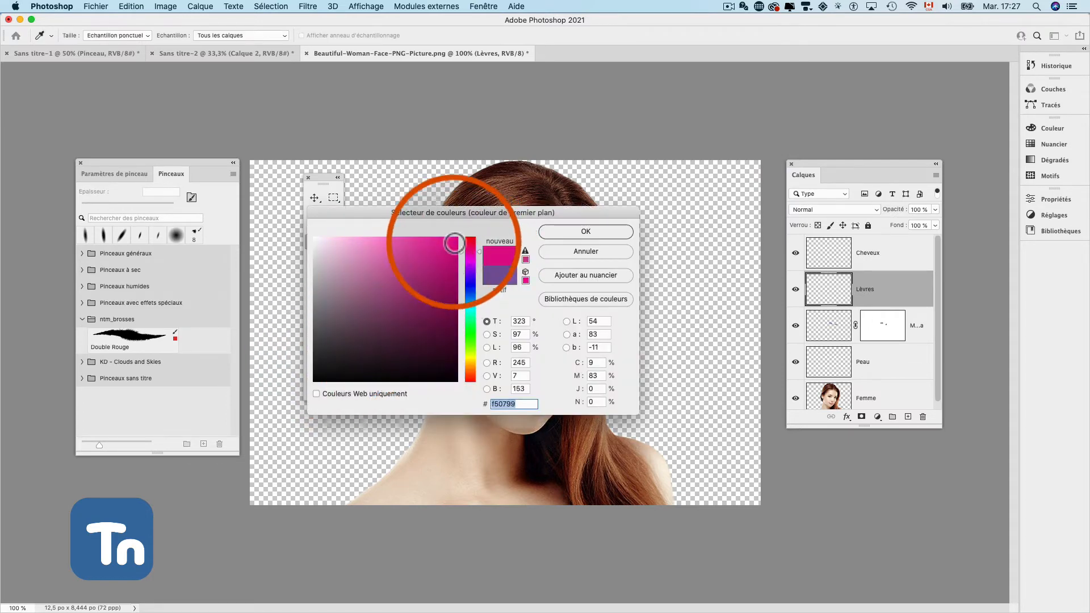
drag(568, 213, 328, 197)
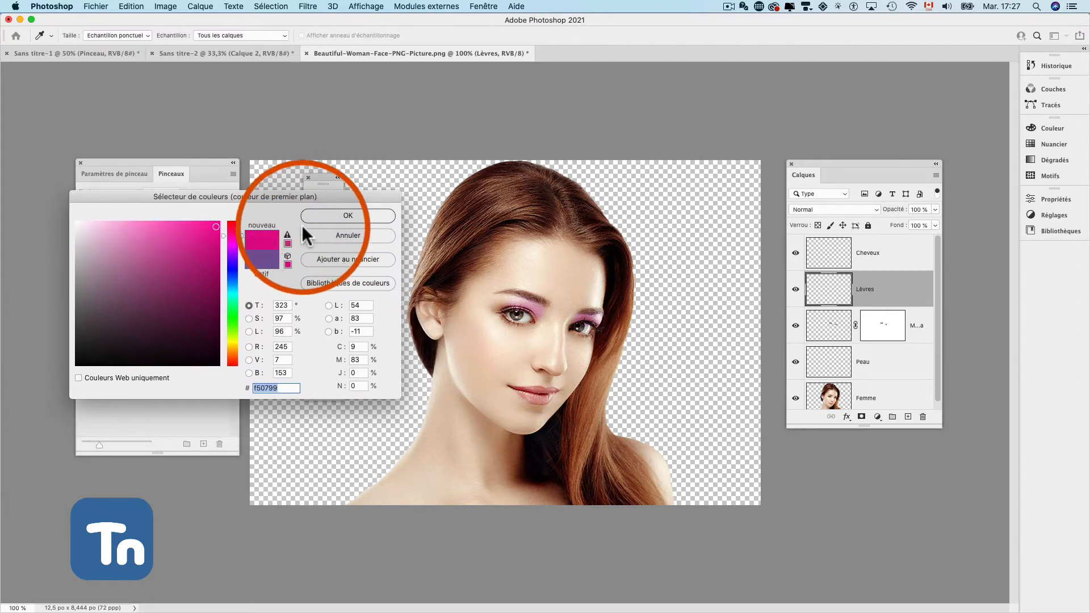
click(285, 233)
click(352, 216)
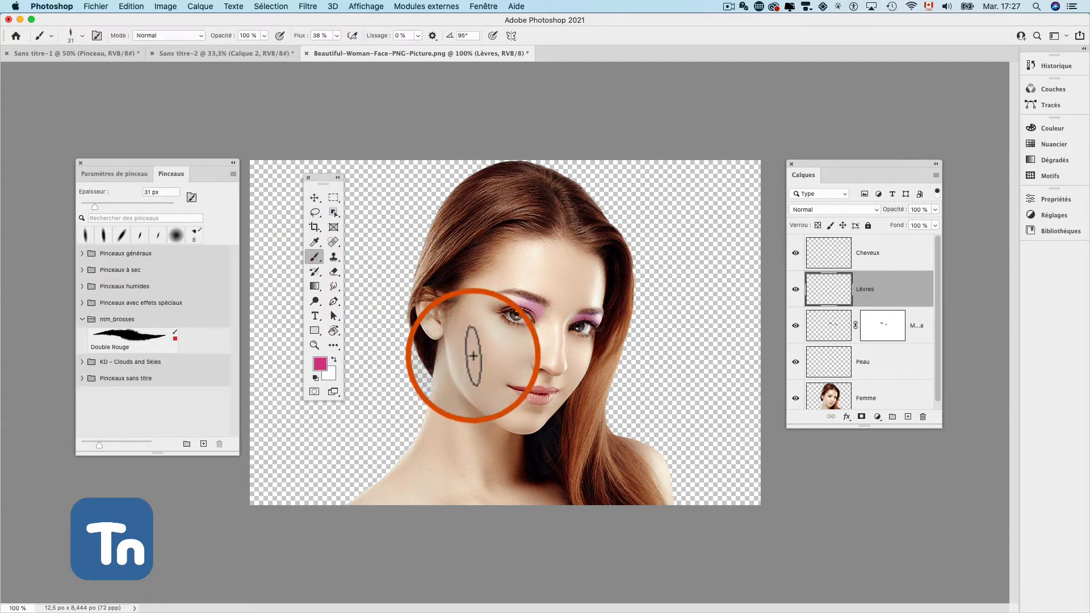
Paint pink over the lips on the Lèvres layer and set its blend mode to Lumière tamisée
mouse_move(507, 391)
mouse_down()
mouse_move(564, 391)
mouse_move(531, 398)
mouse_move(508, 387)
mouse_move(560, 399)
mouse_move(532, 404)
mouse_move(510, 386)
mouse_move(558, 391)
mouse_move(543, 401)
mouse_move(505, 385)
mouse_up()
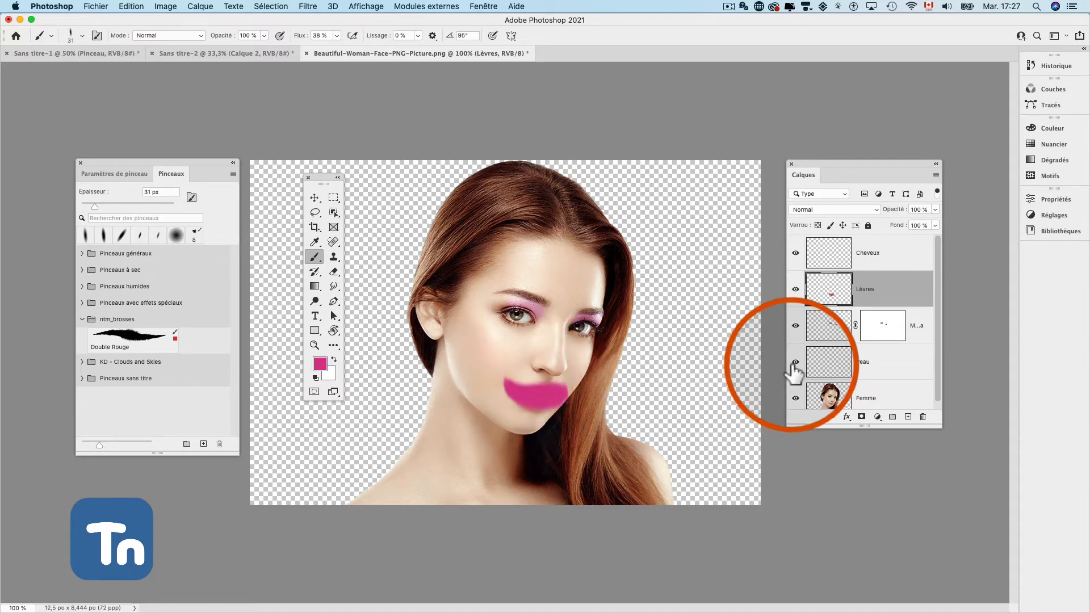
click(838, 210)
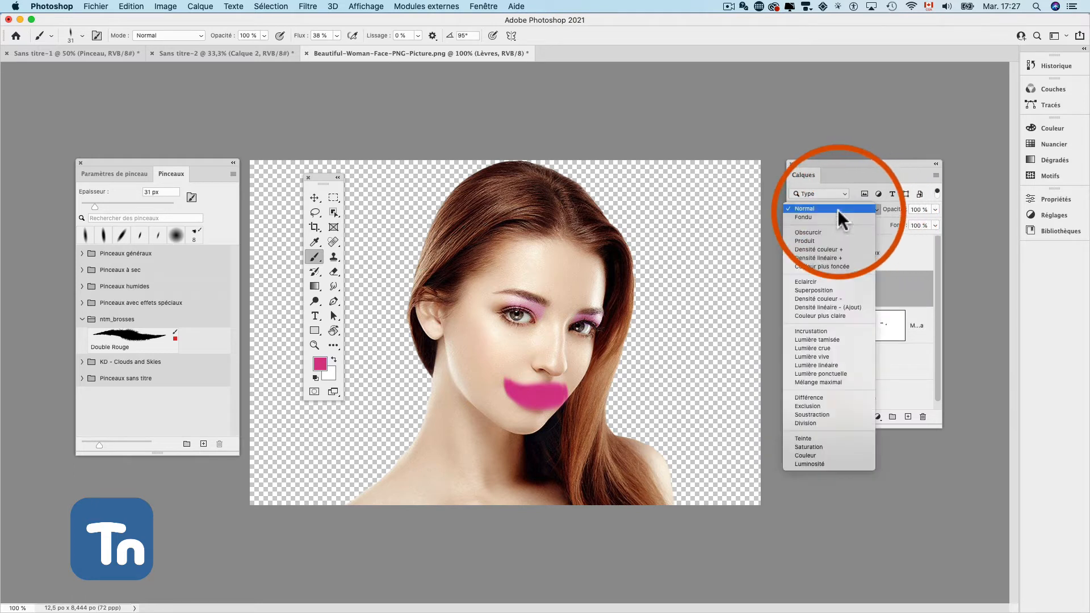
click(822, 340)
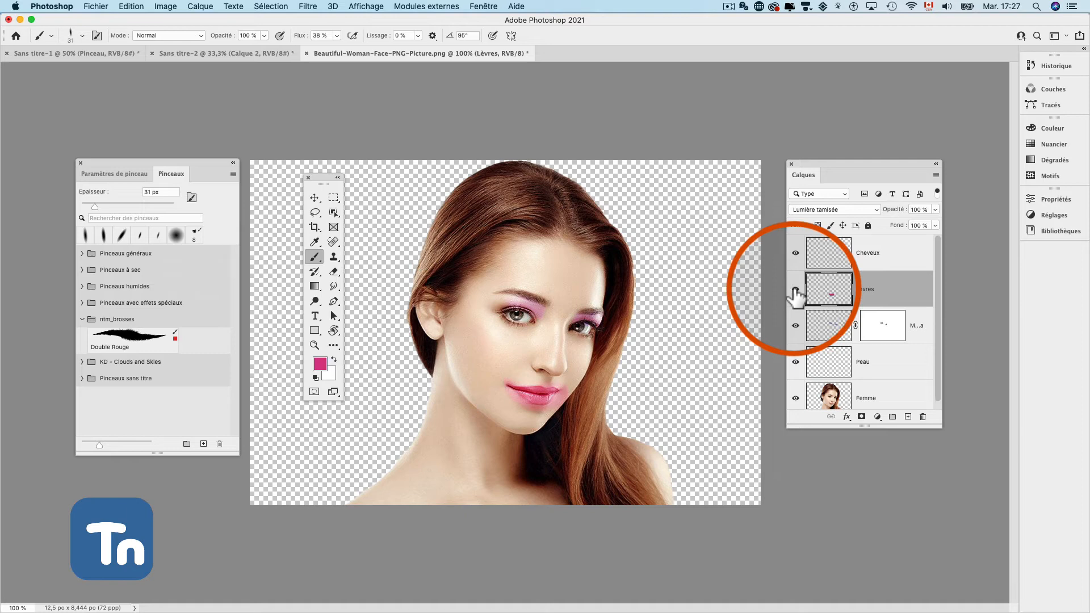
Add a layer mask to the Lèvres layer and set the brush to 17 px at an 84° angle
click(862, 418)
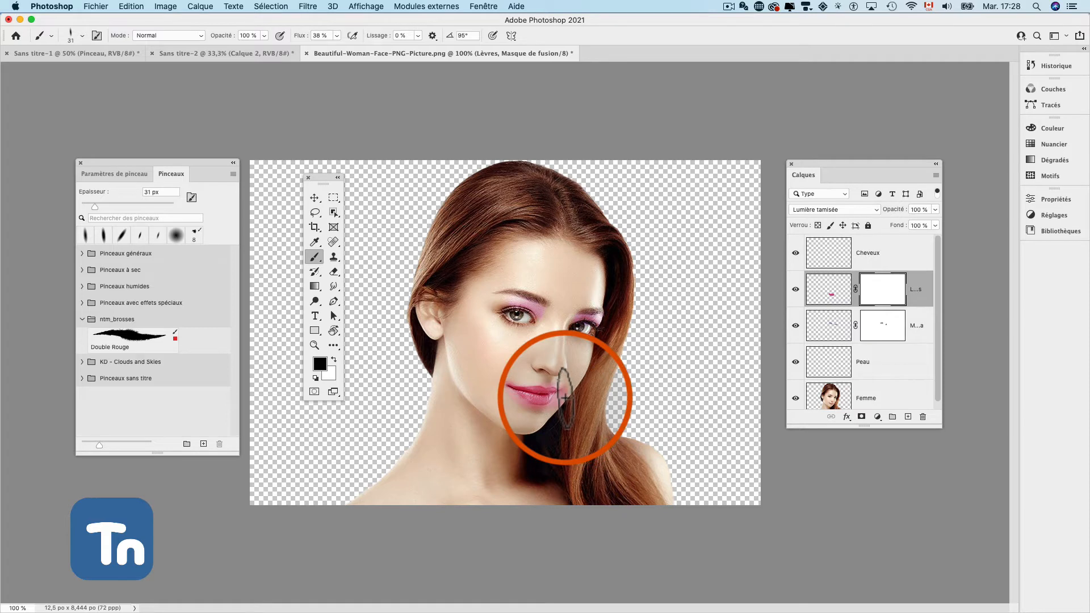
right_click(565, 398)
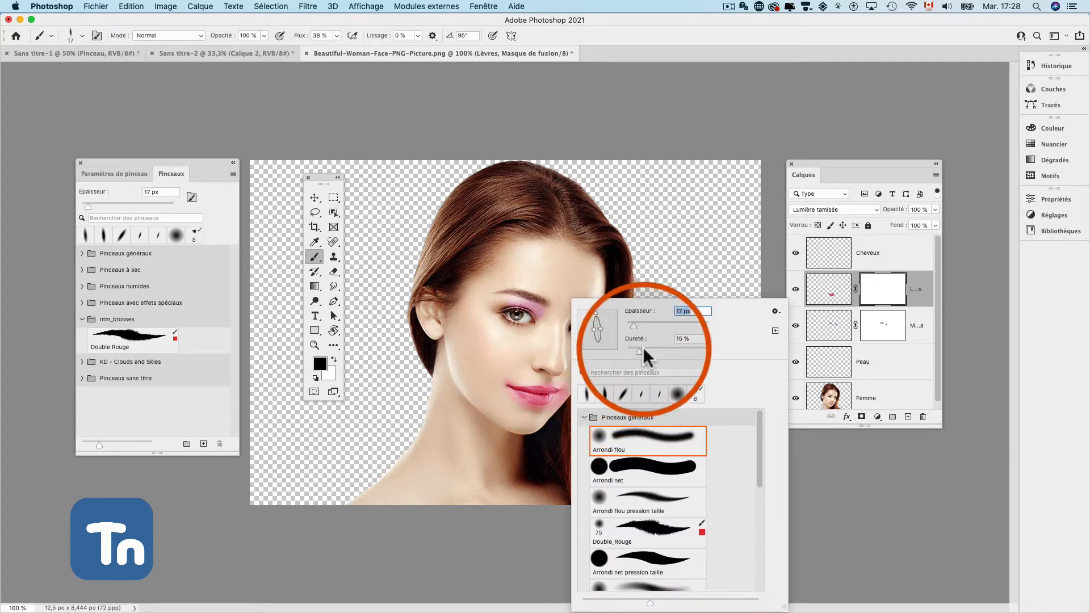
drag(598, 311, 600, 327)
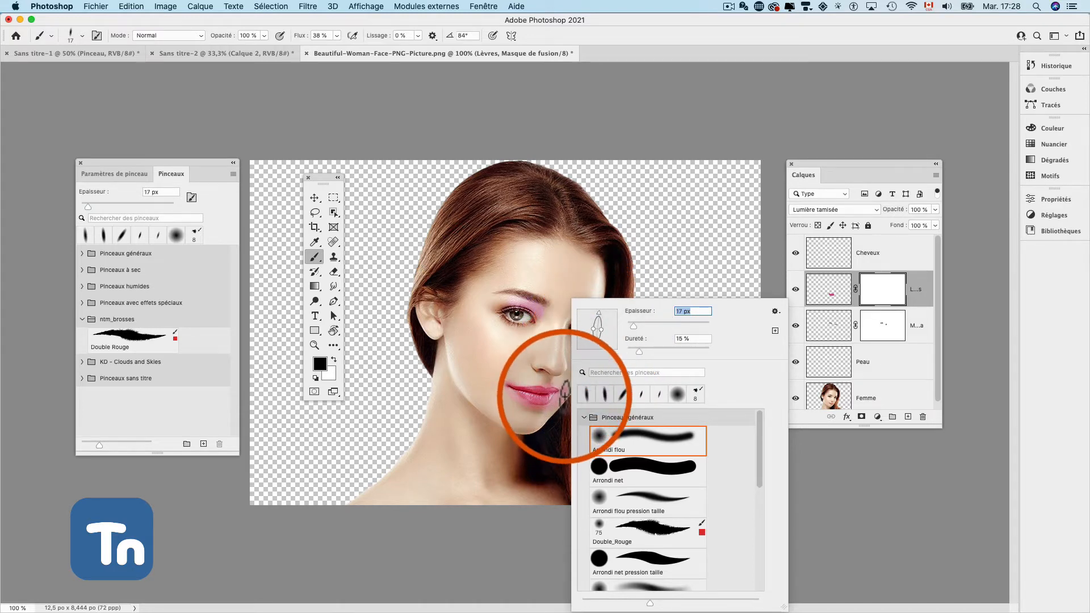
Mask out the pink overflow around the lips with black on the Lèvres mask
click(562, 399)
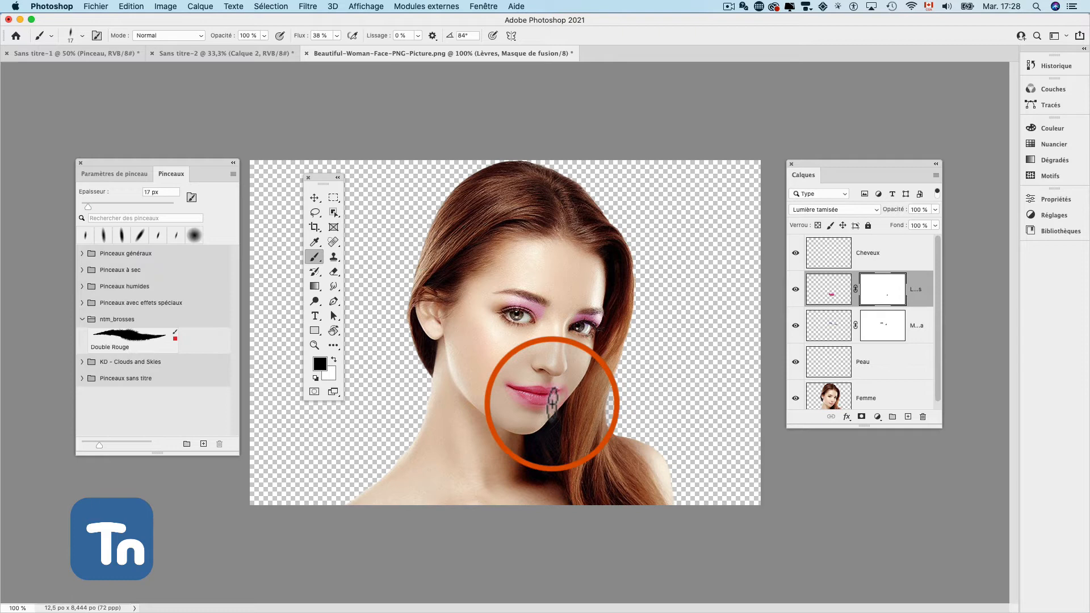
click(334, 359)
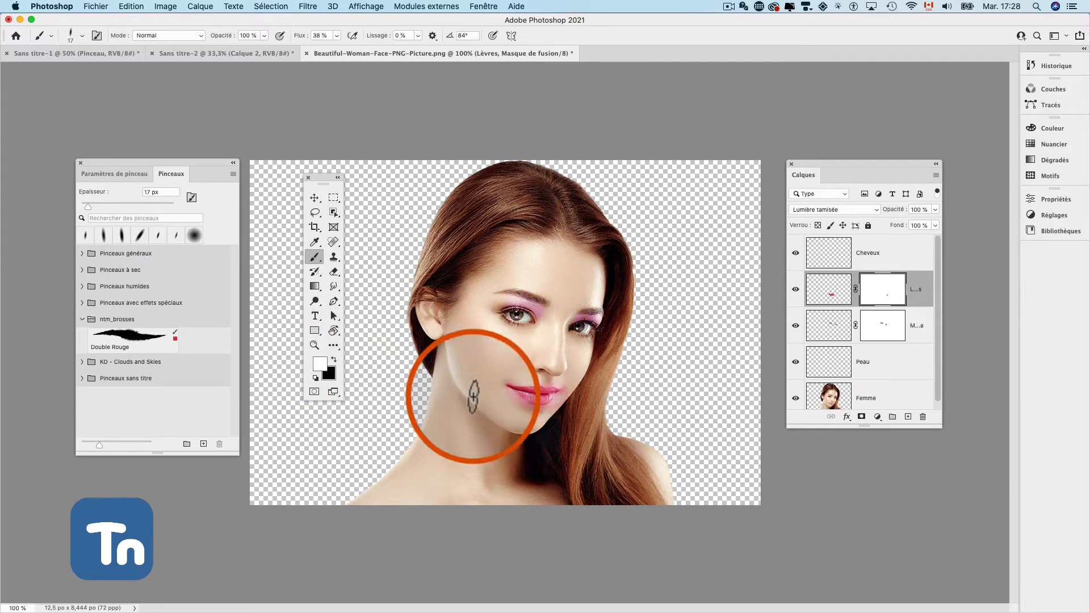
click(333, 361)
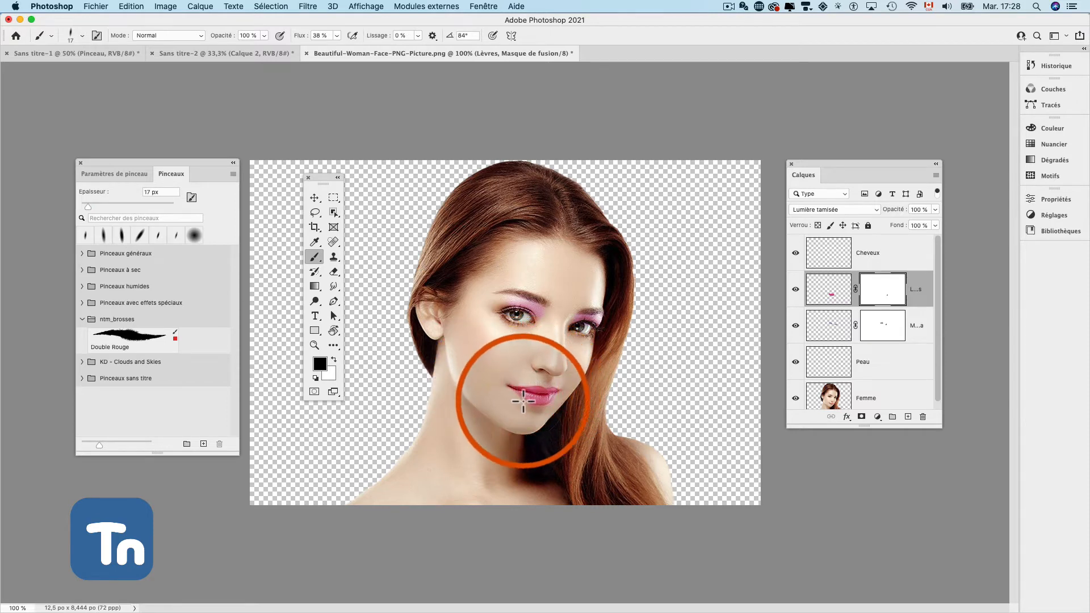
drag(531, 408, 554, 401)
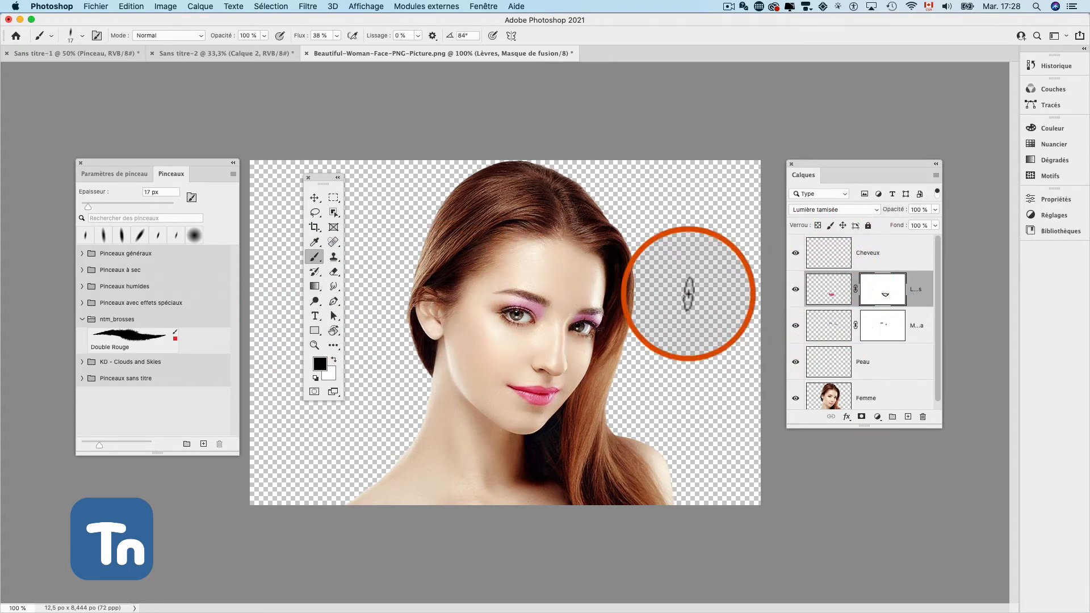
Pick a red foreground colour with 0 % cyan, 90 % magenta and 90 % yellow and apply it
click(318, 363)
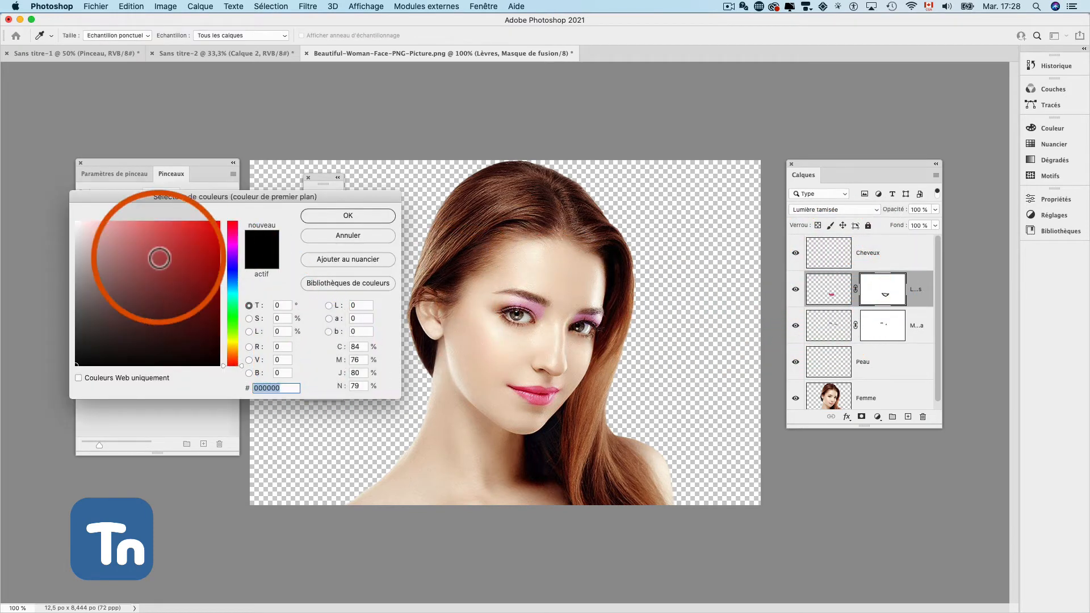
click(195, 236)
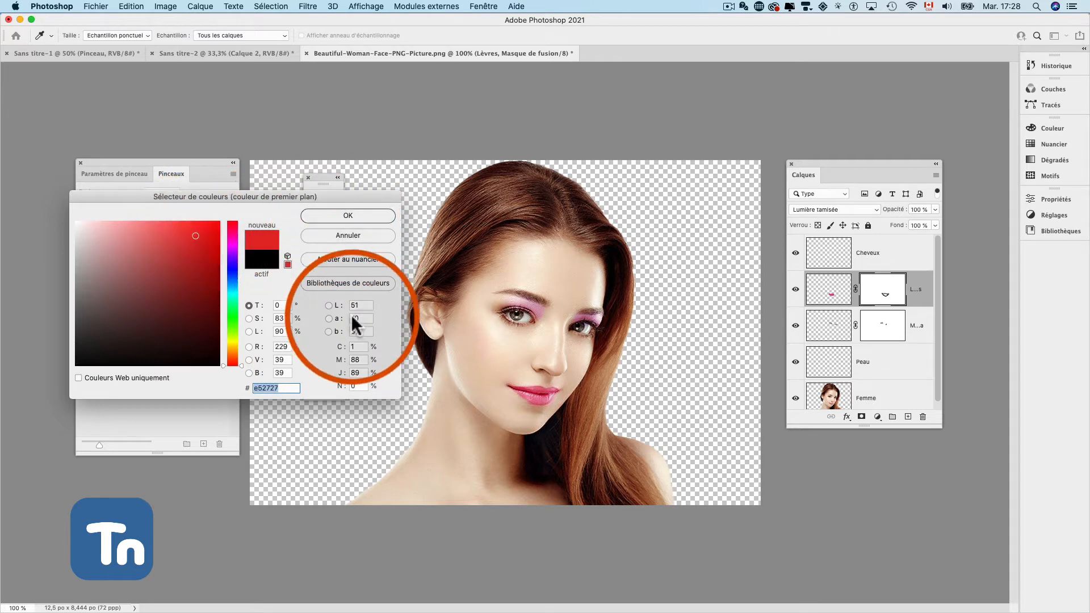
click(357, 345)
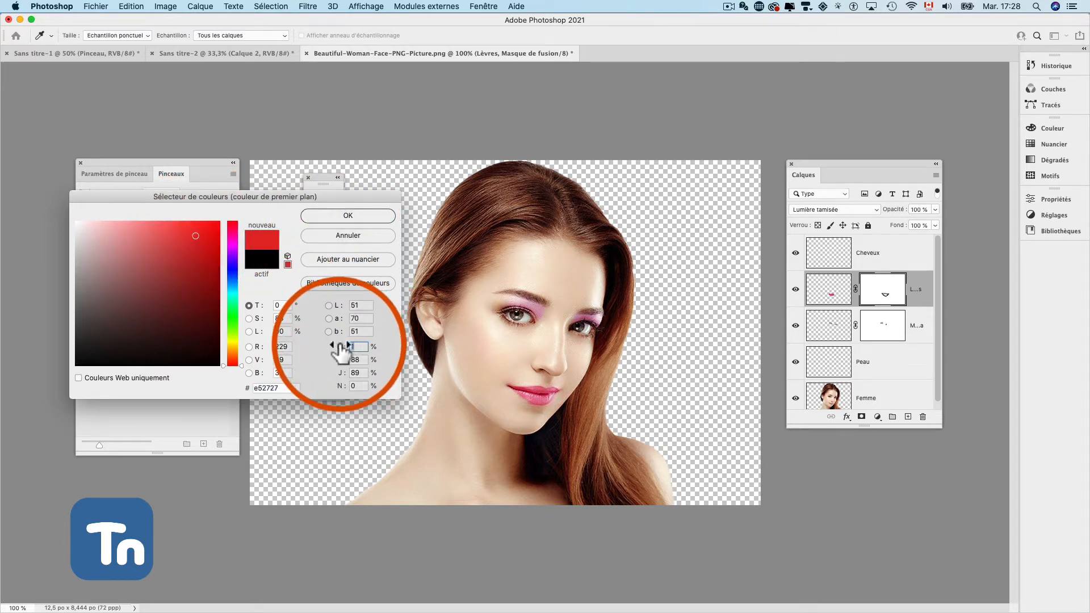
text(0)
key(Tab)
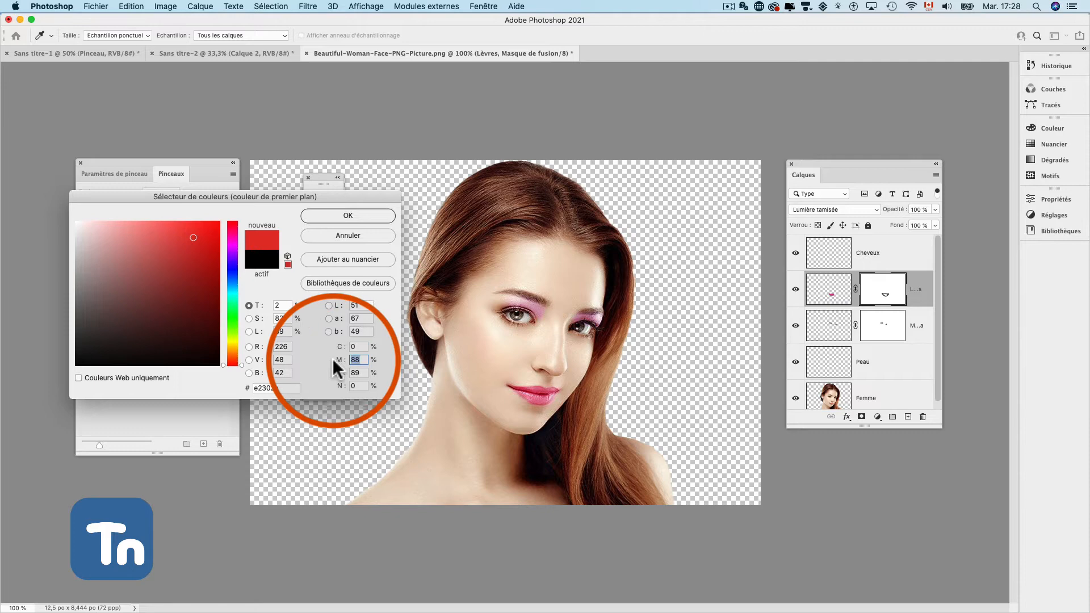
text(90)
key(Tab)
text(90)
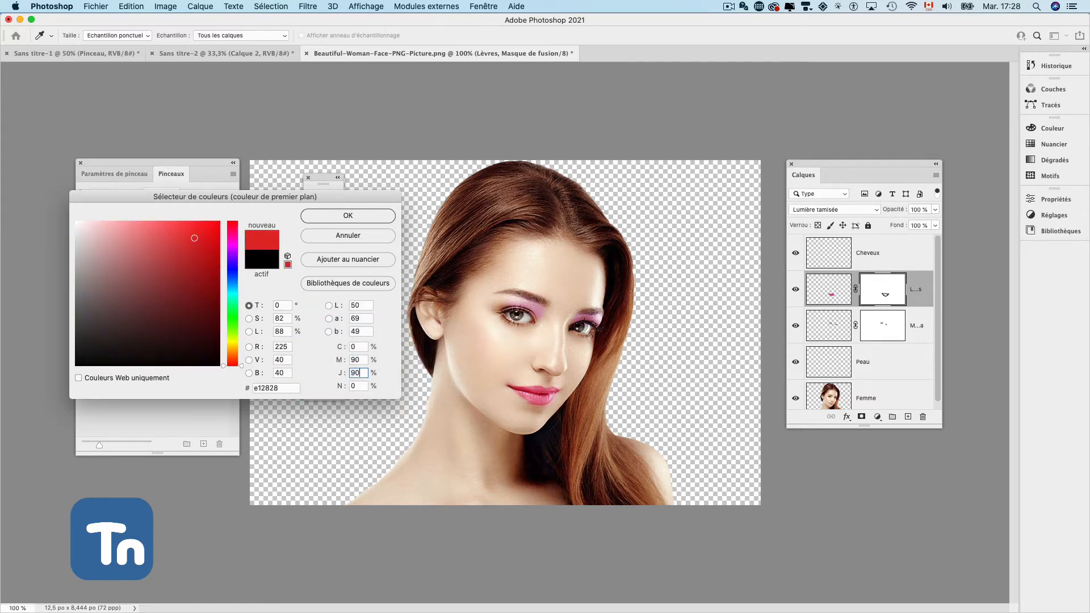
click(338, 216)
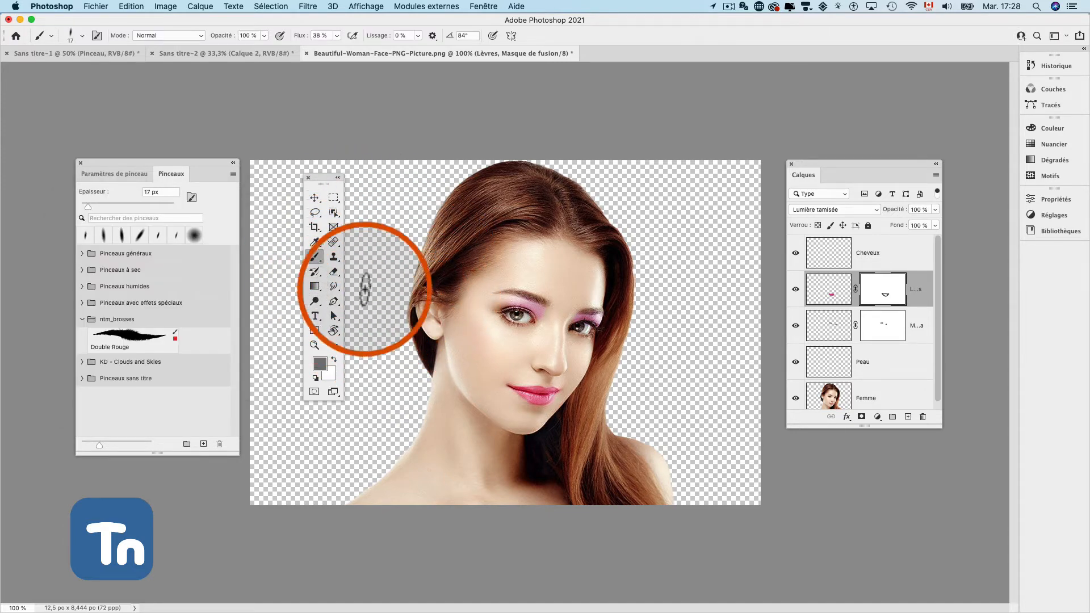
Switch to a rounder soft brush tip with a size of 65 px and 0 % hardness
right_click(483, 349)
drag(543, 326, 590, 326)
drag(519, 330, 526, 330)
click(544, 348)
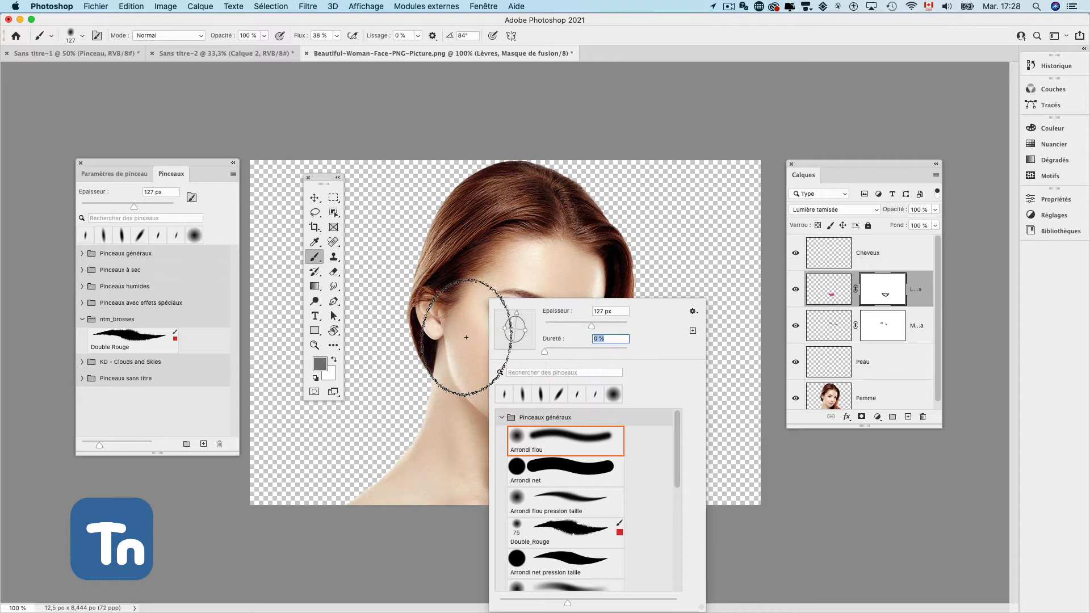
click(572, 323)
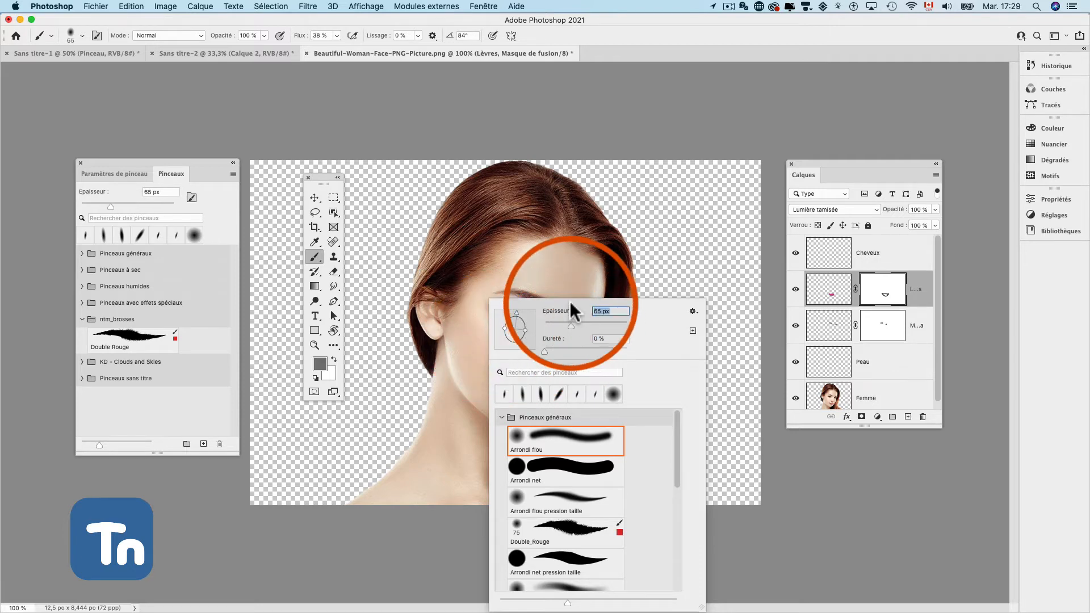
click(443, 134)
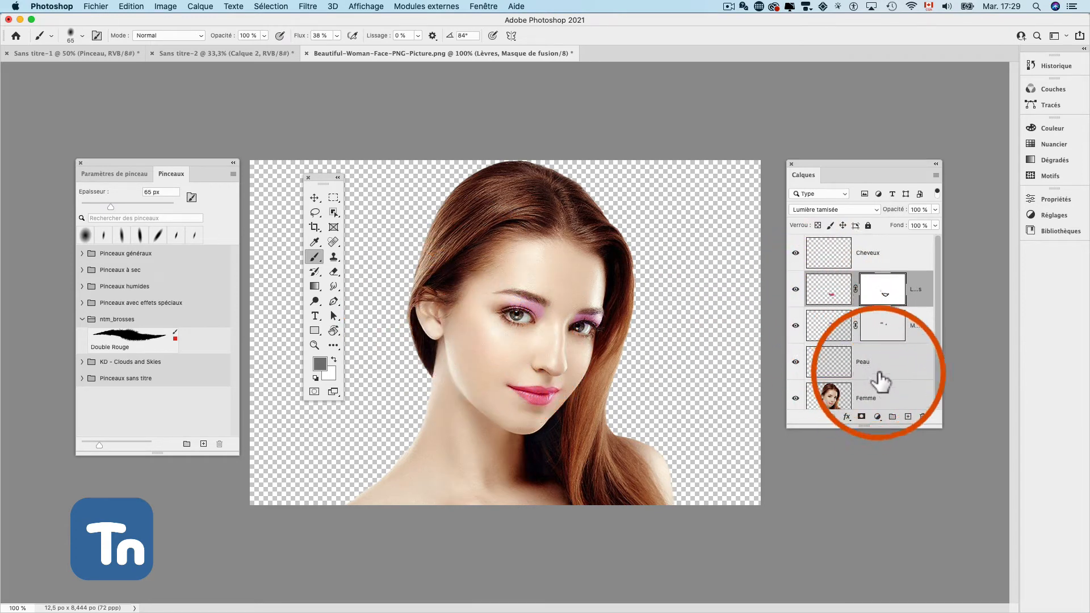
Add a new layer above the Lèvres layer and name it "fard à joues"
click(843, 295)
click(907, 418)
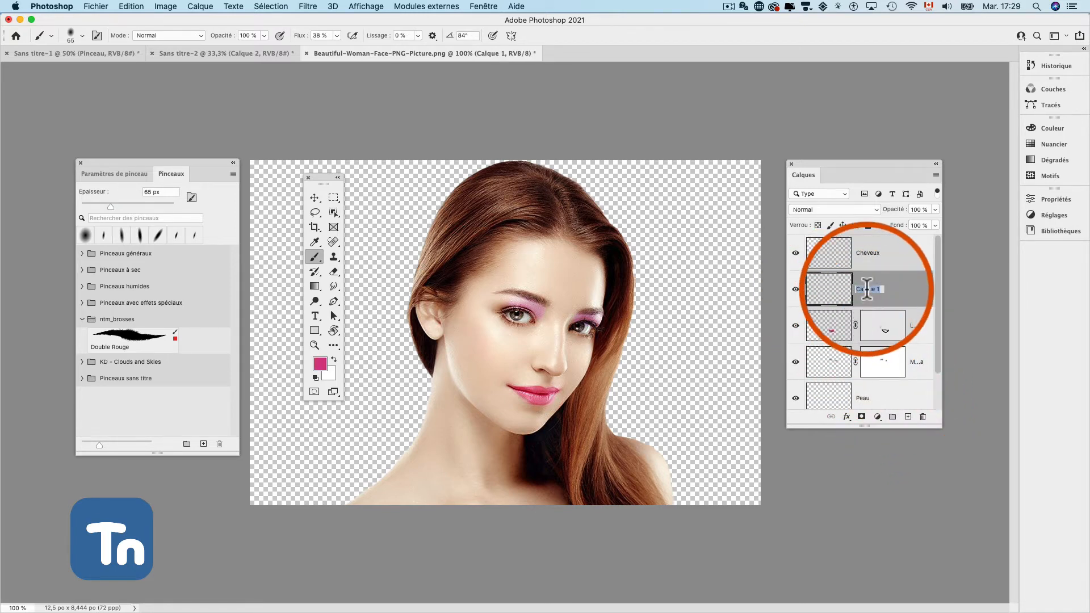
text(fs)
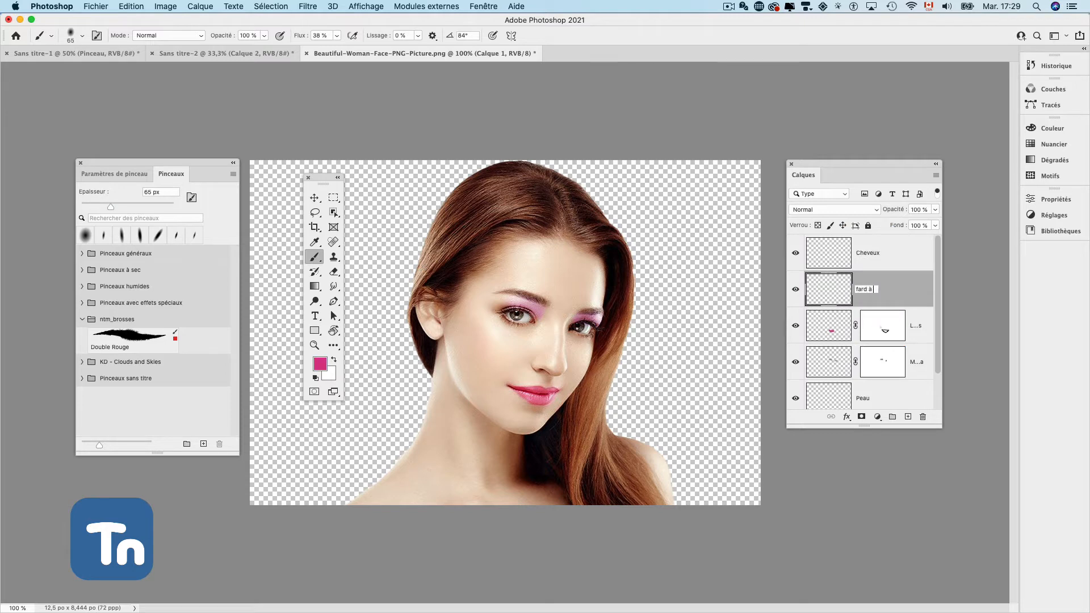
key(Return)
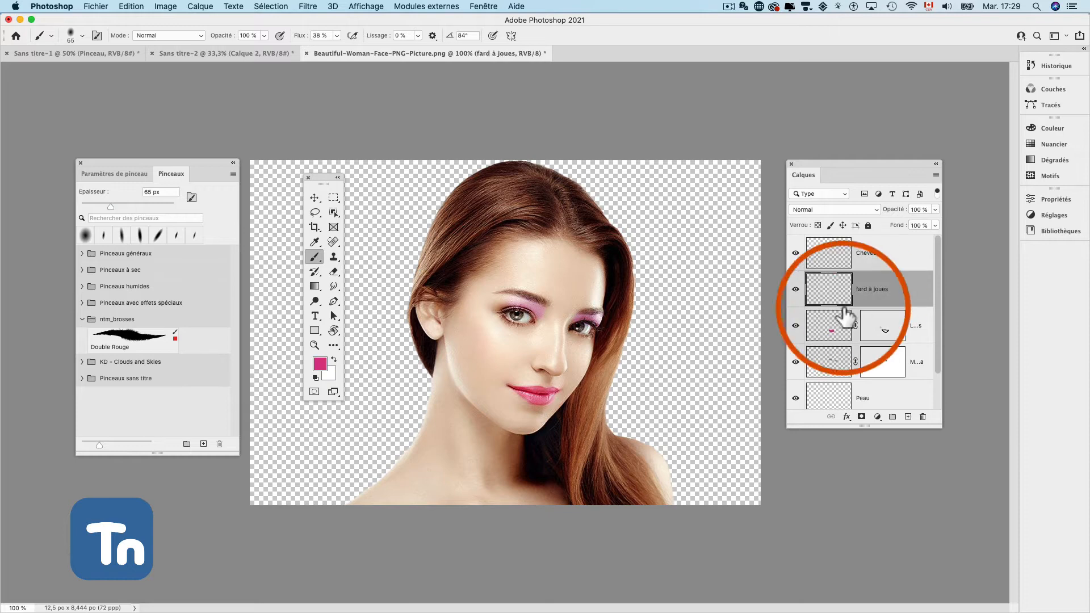
Test a pink dab on the cheek, change the foreground colour to bright red #ff0909 and undo the pink dab
mouse_move(488, 349)
mouse_down()
mouse_move(482, 341)
mouse_move(491, 359)
mouse_up()
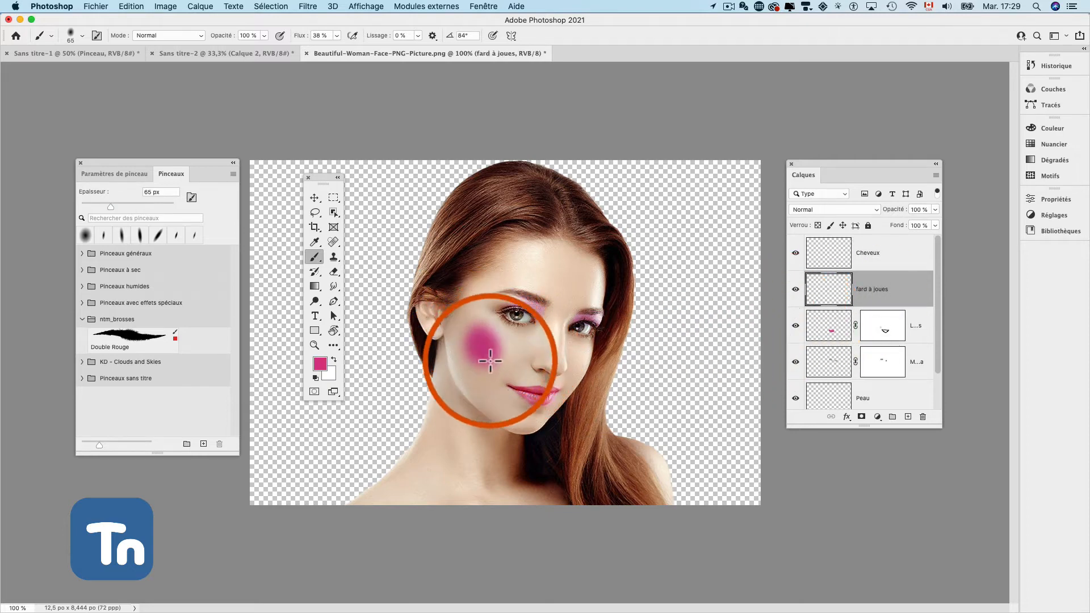
click(320, 364)
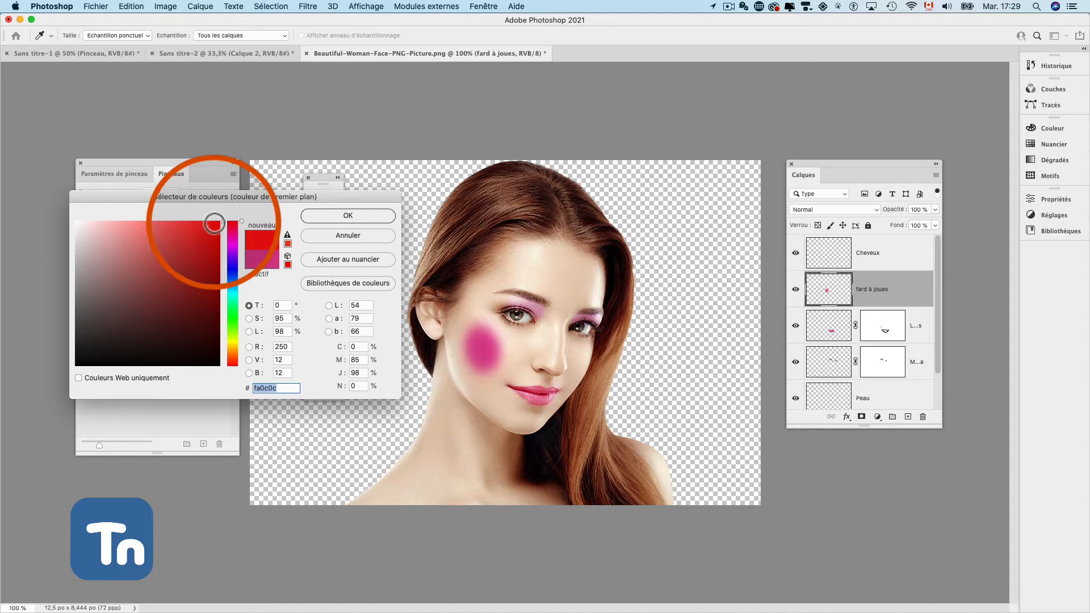
click(333, 215)
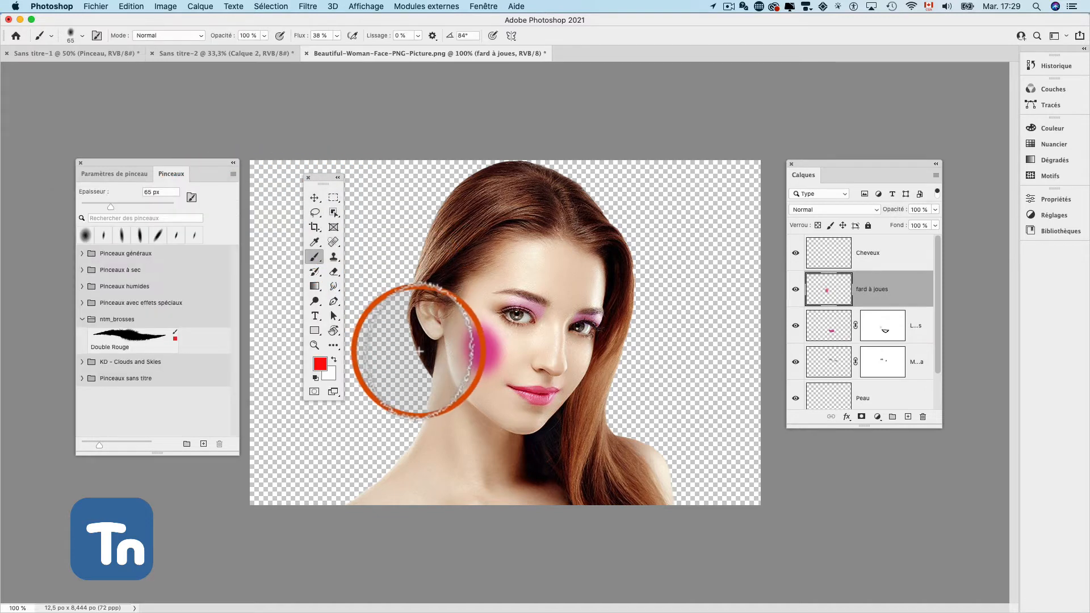
key(super+z)
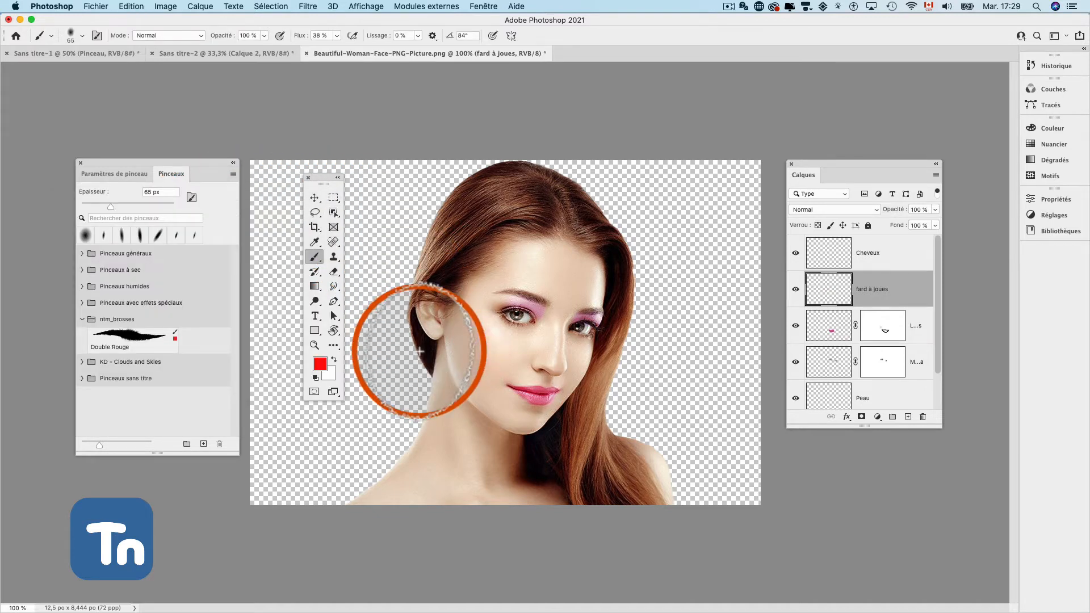
Try a red dab on the cheek with the 65 px brush at 0 % hardness, and undo it
right_click(480, 344)
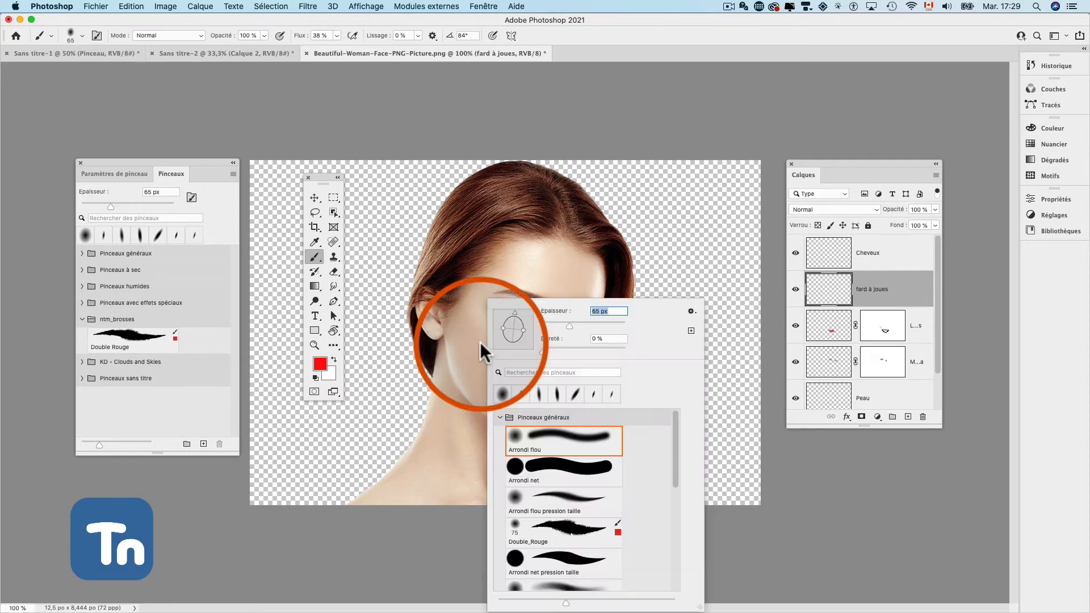
mouse_move(542, 351)
mouse_down()
mouse_move(559, 351)
mouse_move(540, 350)
mouse_up()
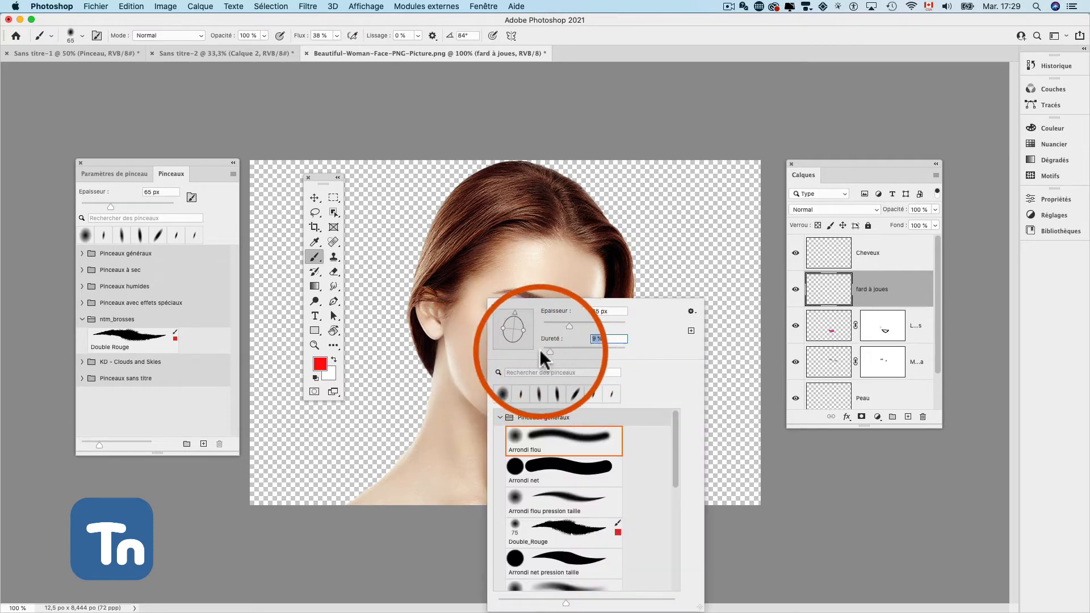
click(480, 347)
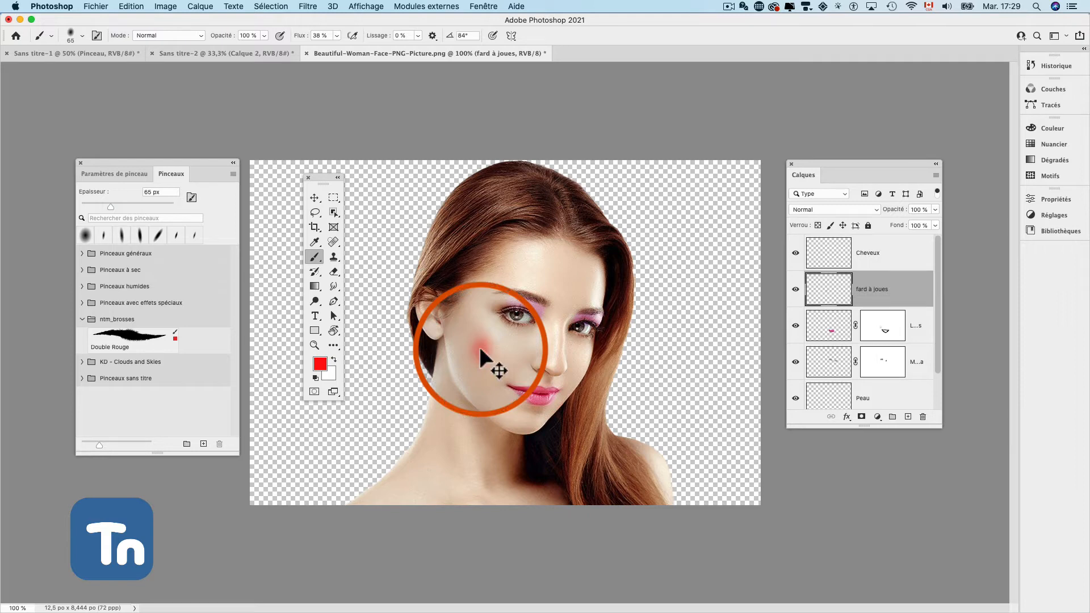
key(super+z)
Set the brush to 79 px with 28 % hardness
right_click(481, 349)
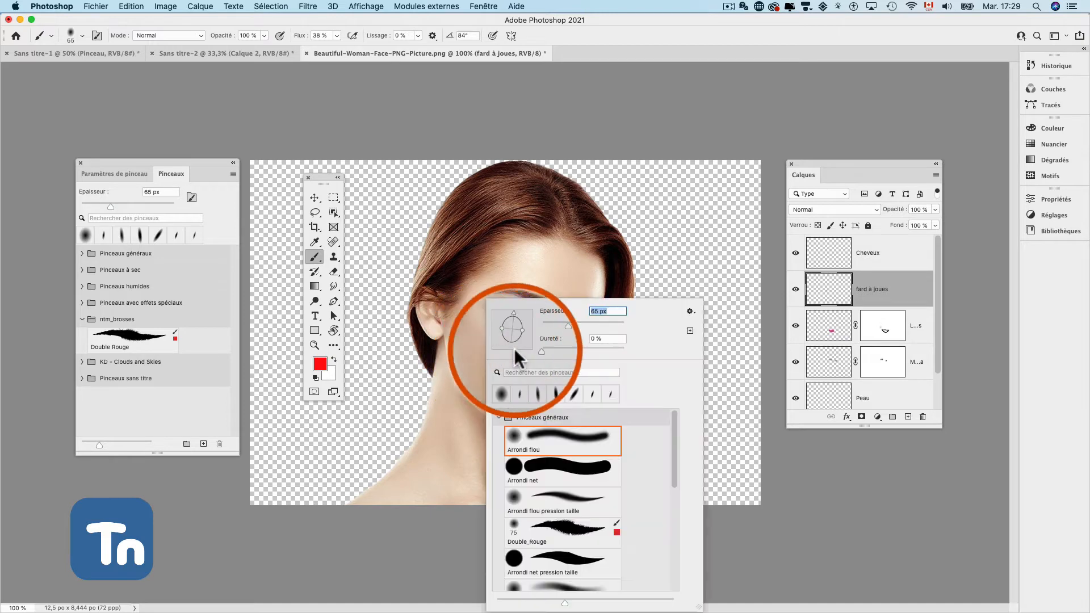
click(564, 351)
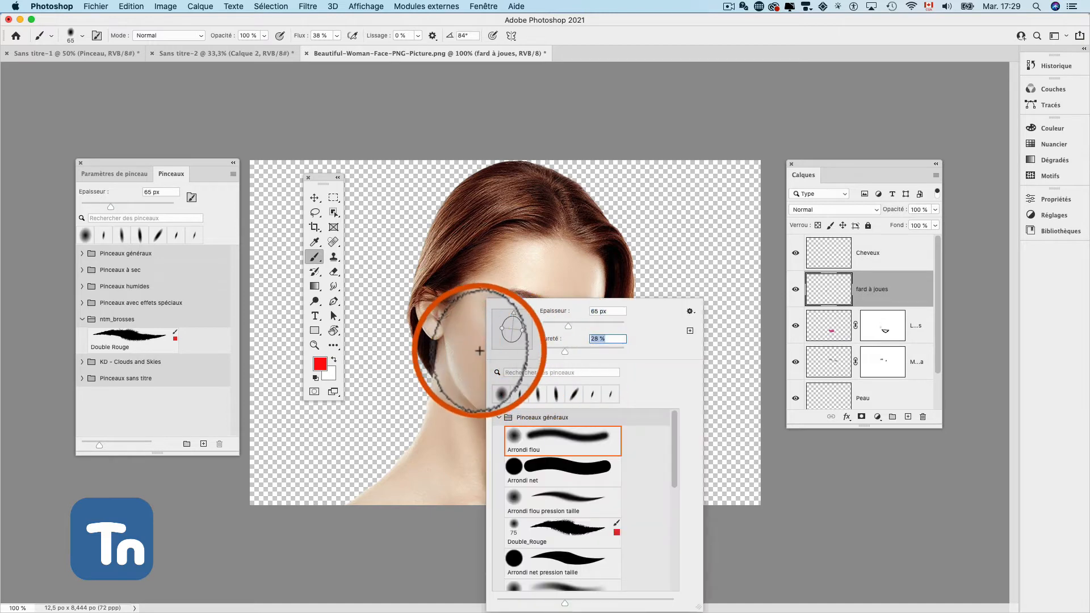
click(573, 325)
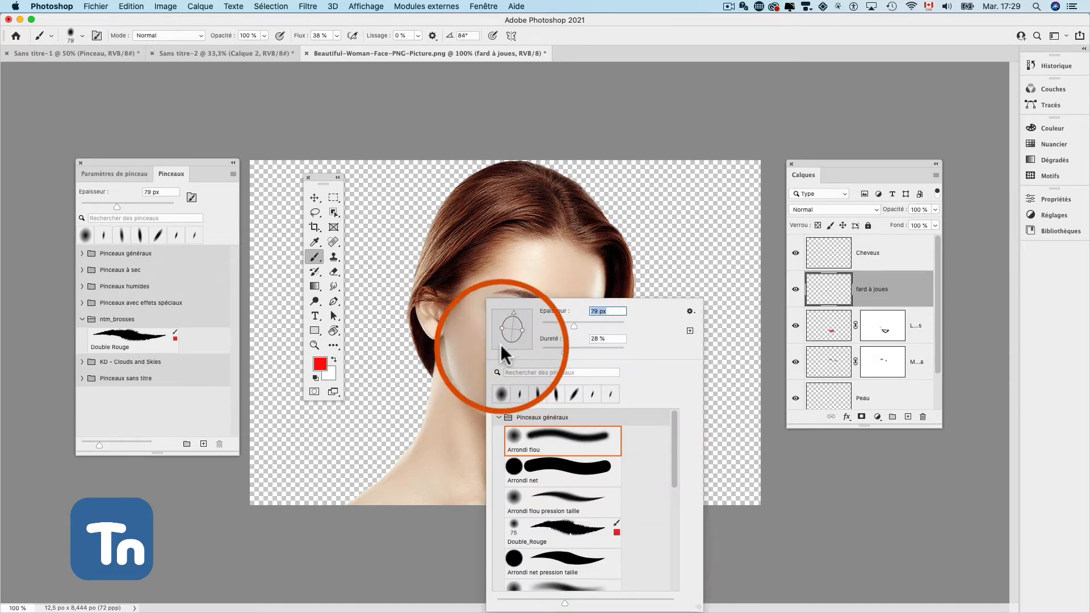
click(453, 122)
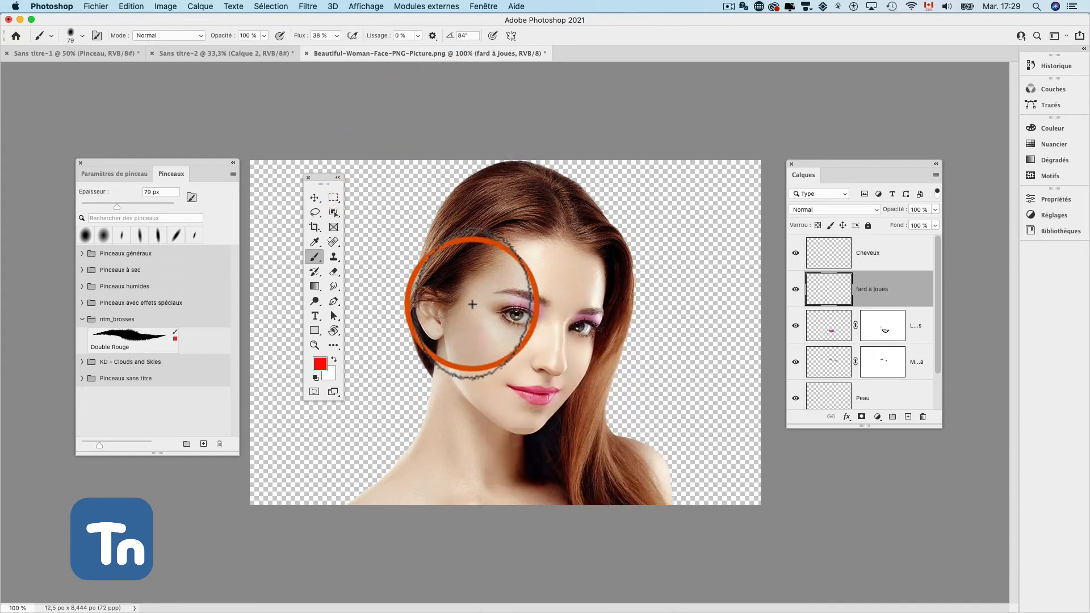
Paint red blush on both cheeks of the fard à joues layer, using a flatter brush tip angled at 54° for the far cheek
click(484, 352)
click(482, 345)
mouse_move(481, 345)
mouse_down()
mouse_move(474, 355)
mouse_move(489, 355)
mouse_move(473, 339)
mouse_up()
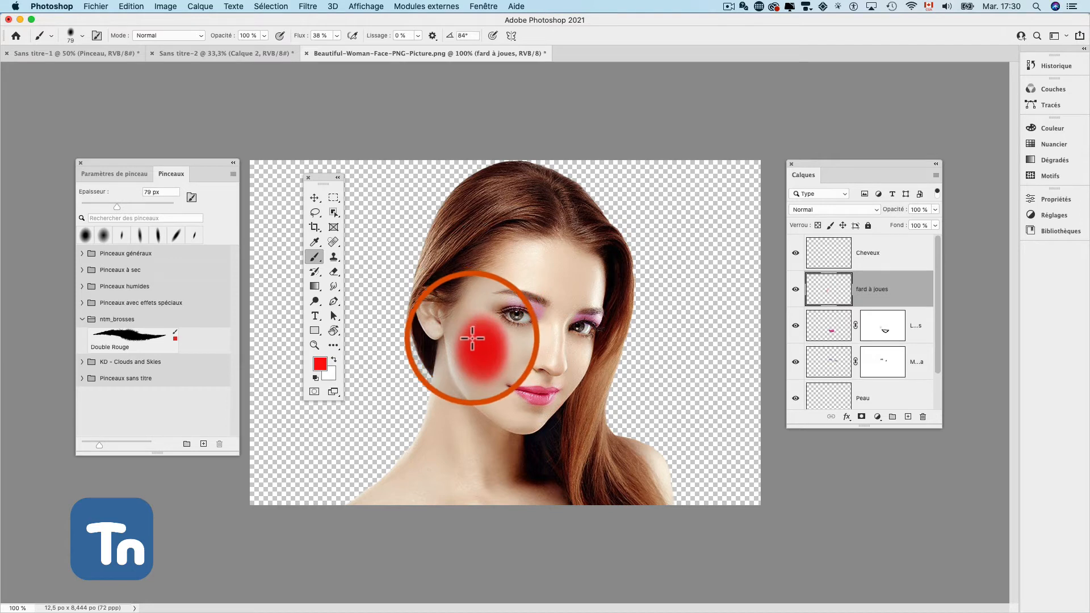
right_click(574, 370)
drag(609, 314, 610, 333)
drag(577, 369, 574, 377)
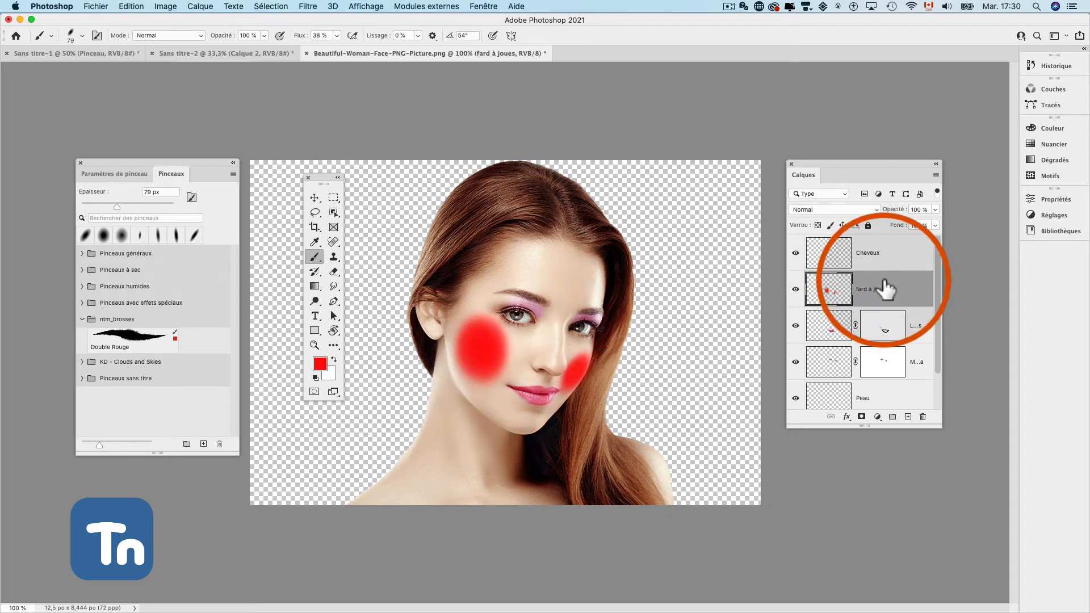
Set the fard à joues layer's blend mode to Lumière tamisée and its fill to 70 %
click(833, 210)
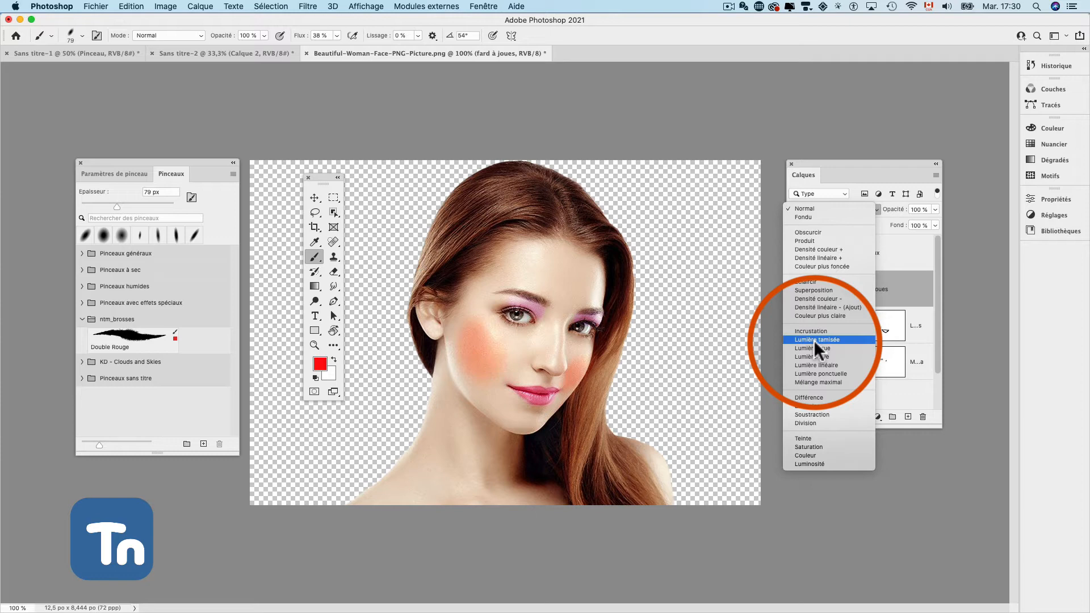
click(814, 339)
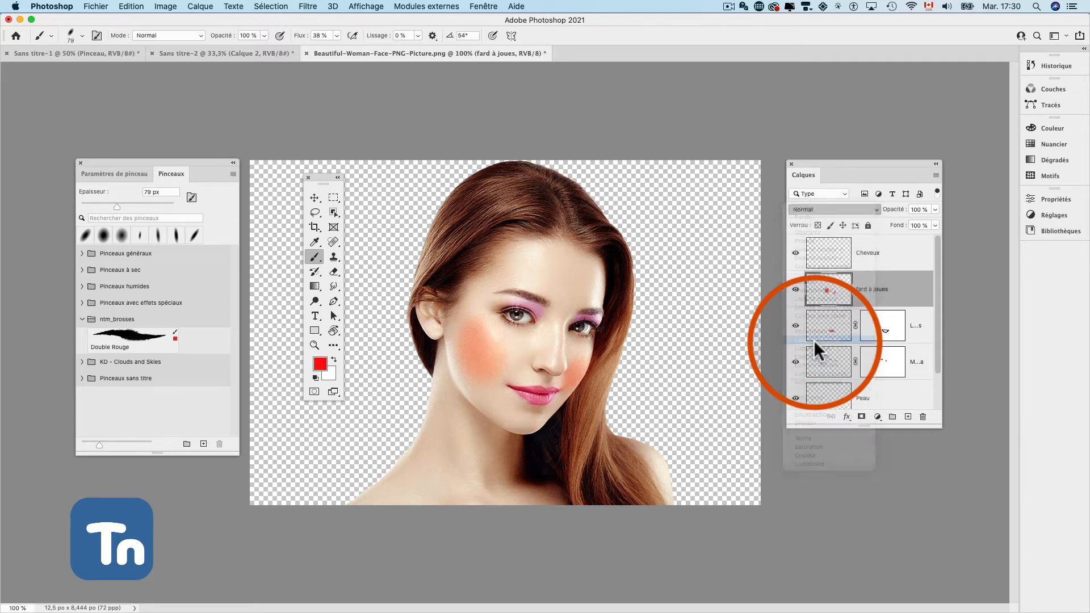
mouse_move(935, 225)
mouse_down()
mouse_move(925, 246)
mouse_move(918, 236)
mouse_up()
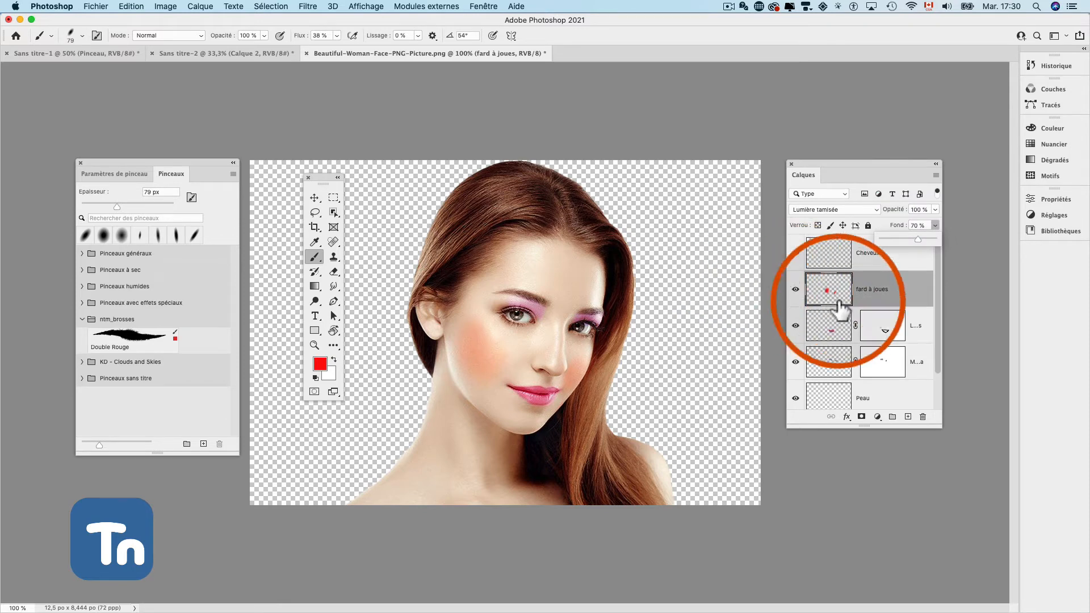
Select the Peau layer and set the foreground colour to a light golden beige for the skin
scroll(880, 382, down, 2)
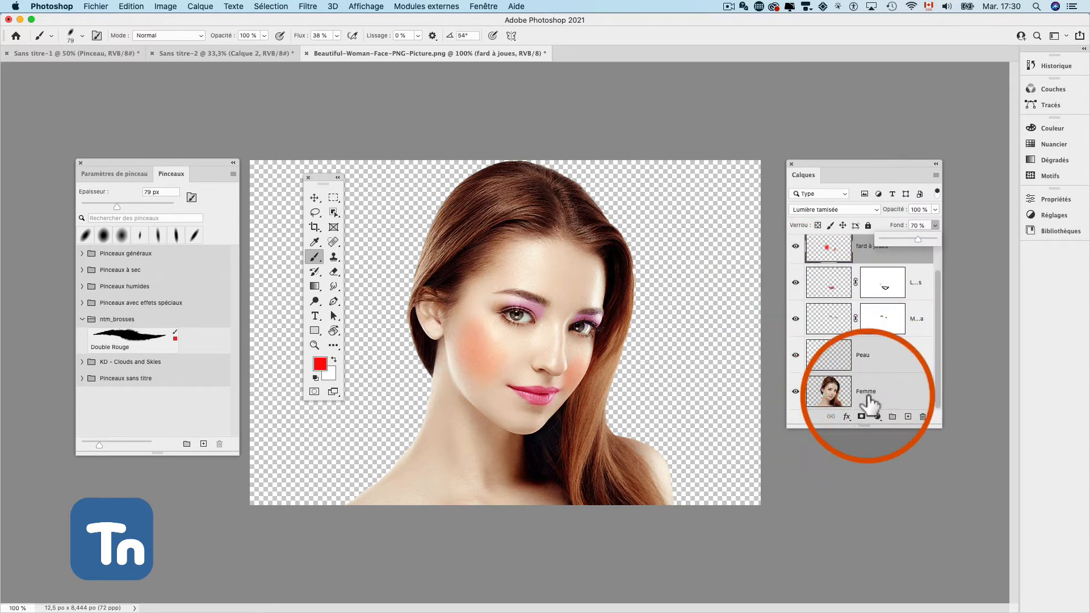
click(896, 362)
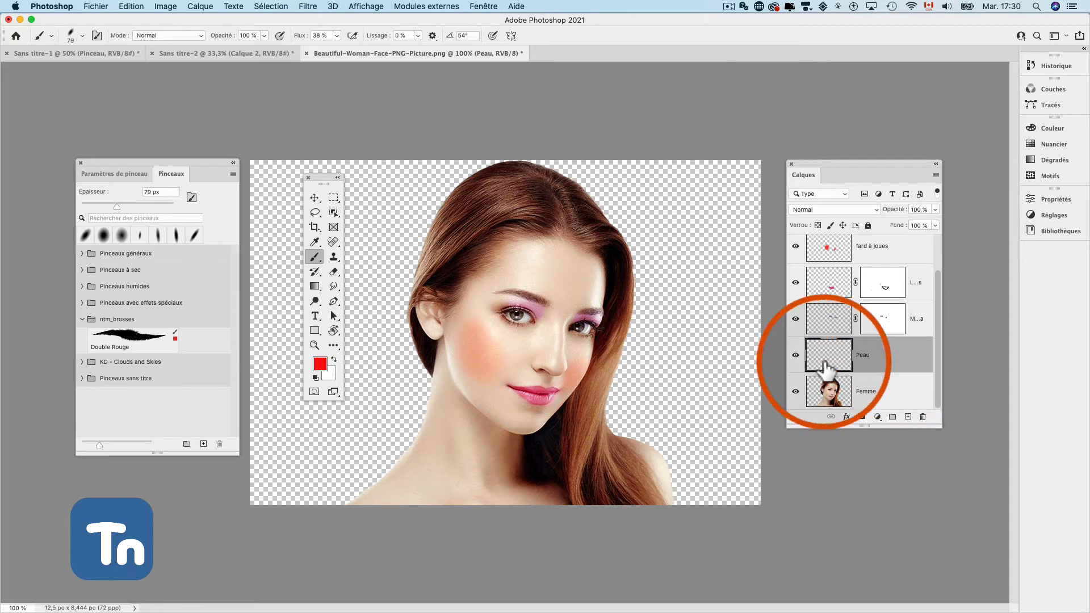
click(319, 364)
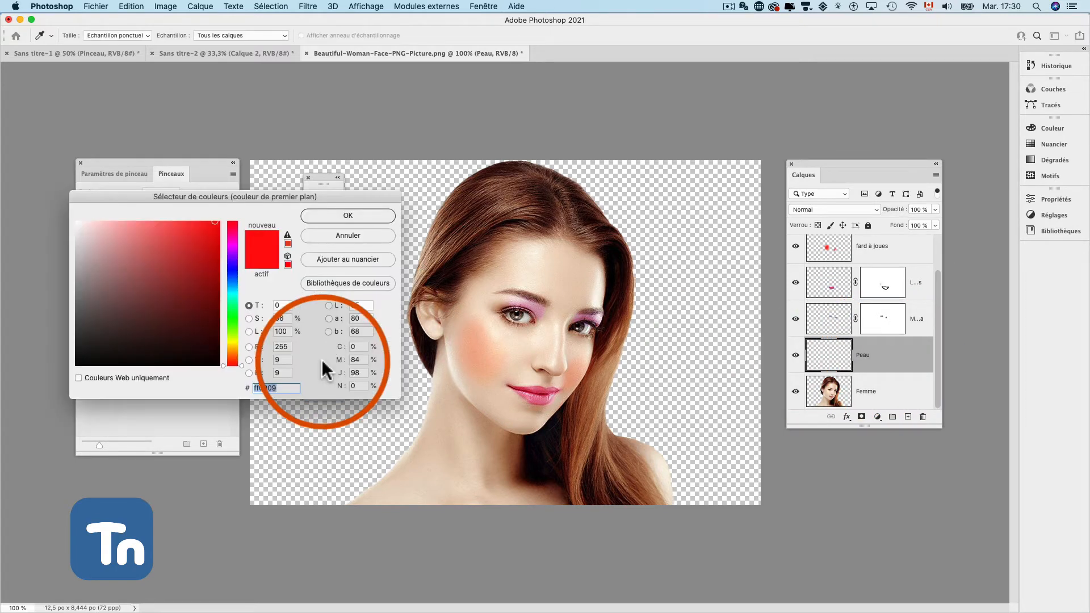
click(232, 350)
click(127, 243)
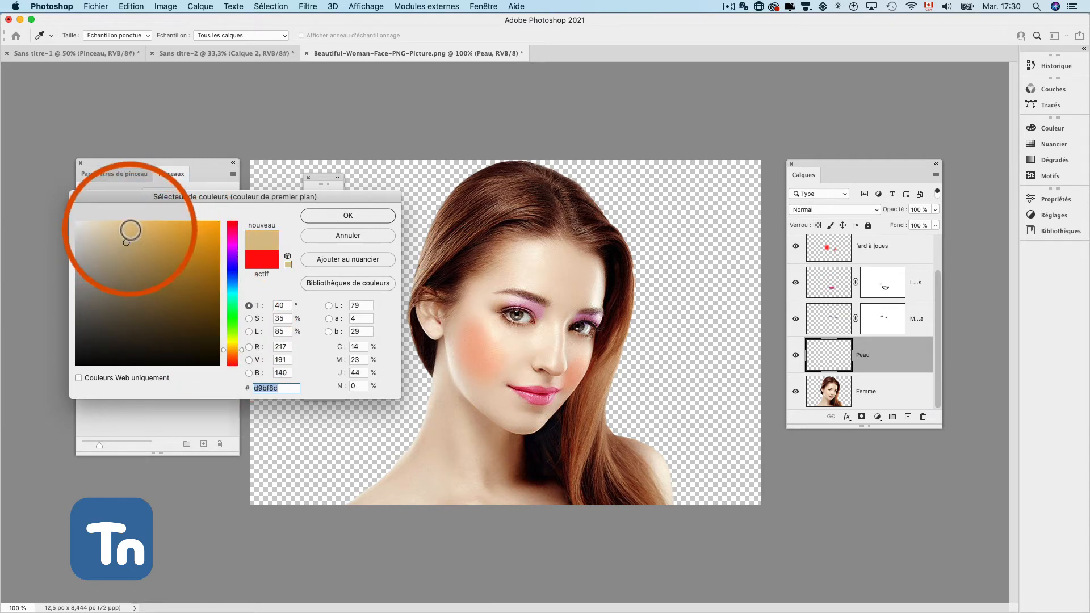
click(322, 220)
key(b)
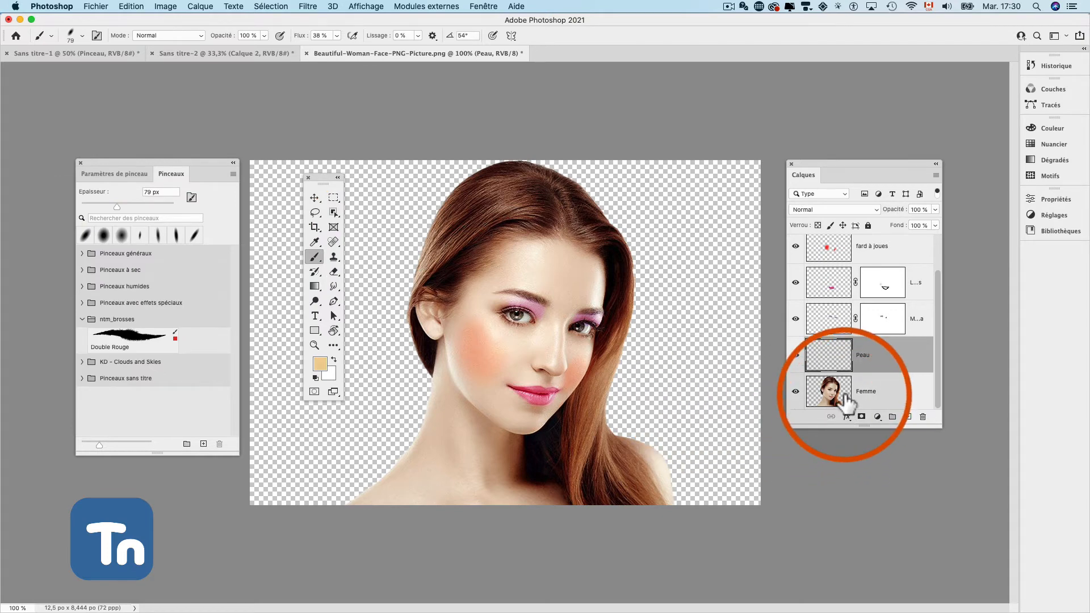
Fill the Peau layer with the golden beige foreground colour and clip it to the Femme layer
key(alt+BackSpace)
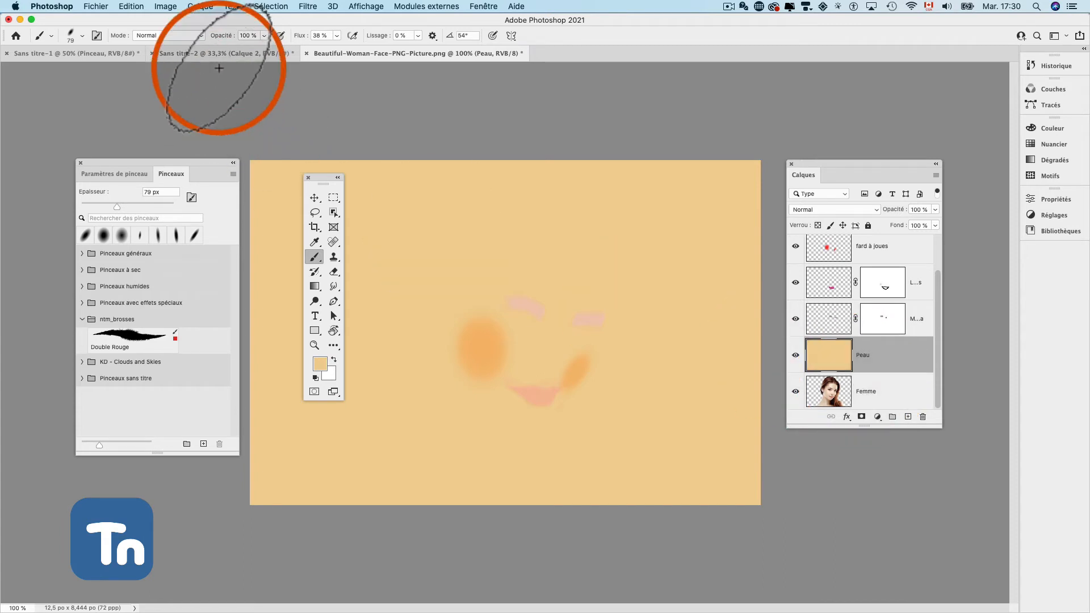
click(198, 8)
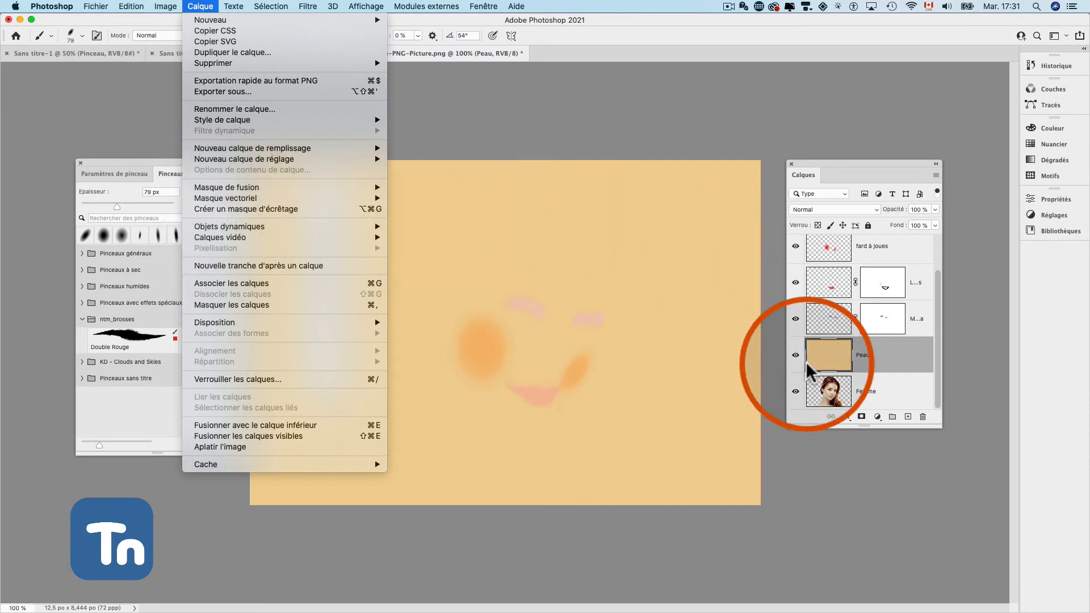
click(878, 365)
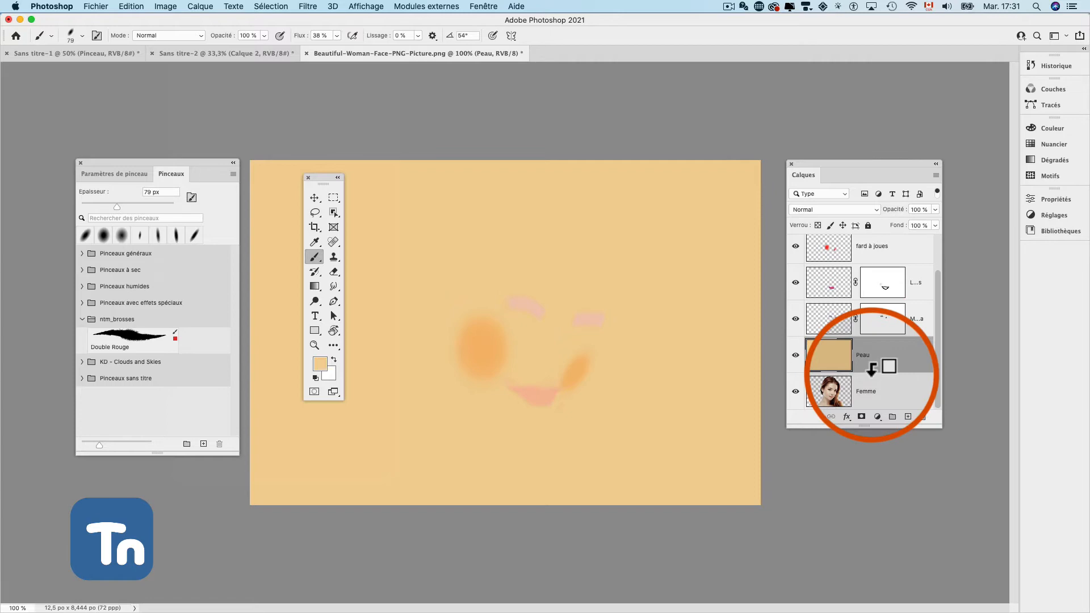
alt+click(872, 369)
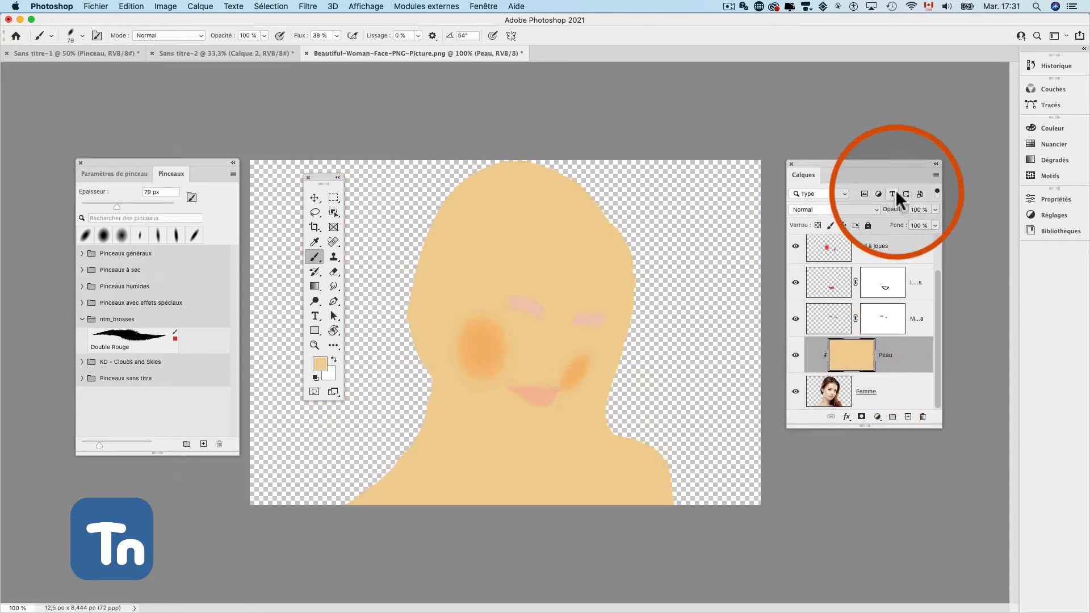
Try the Lumière tamisée blend mode on the Peau layer and compare the skin with the layer hidden and shown
click(842, 208)
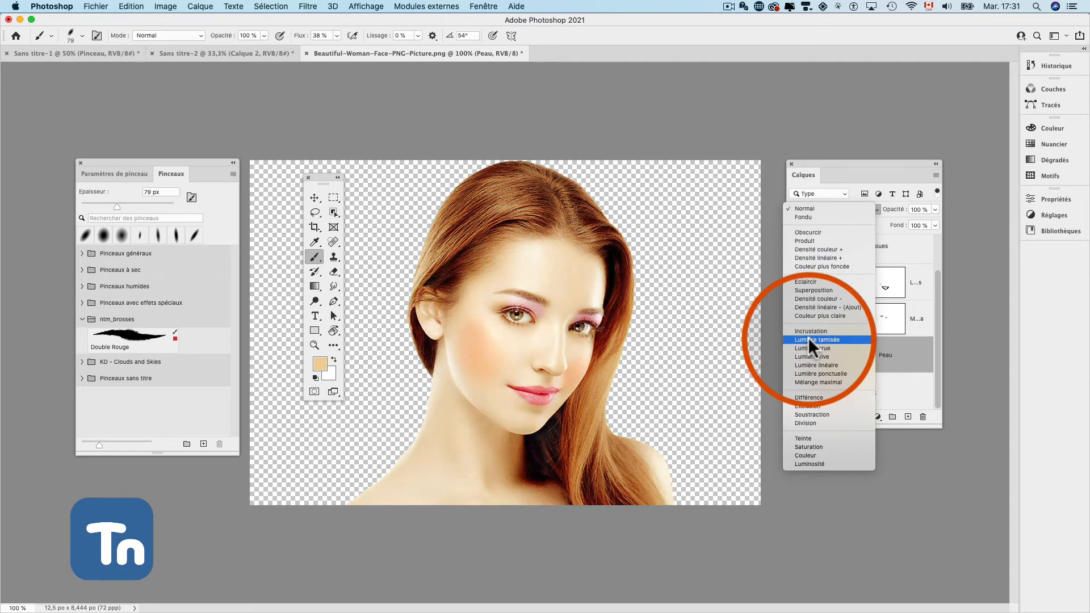
click(809, 339)
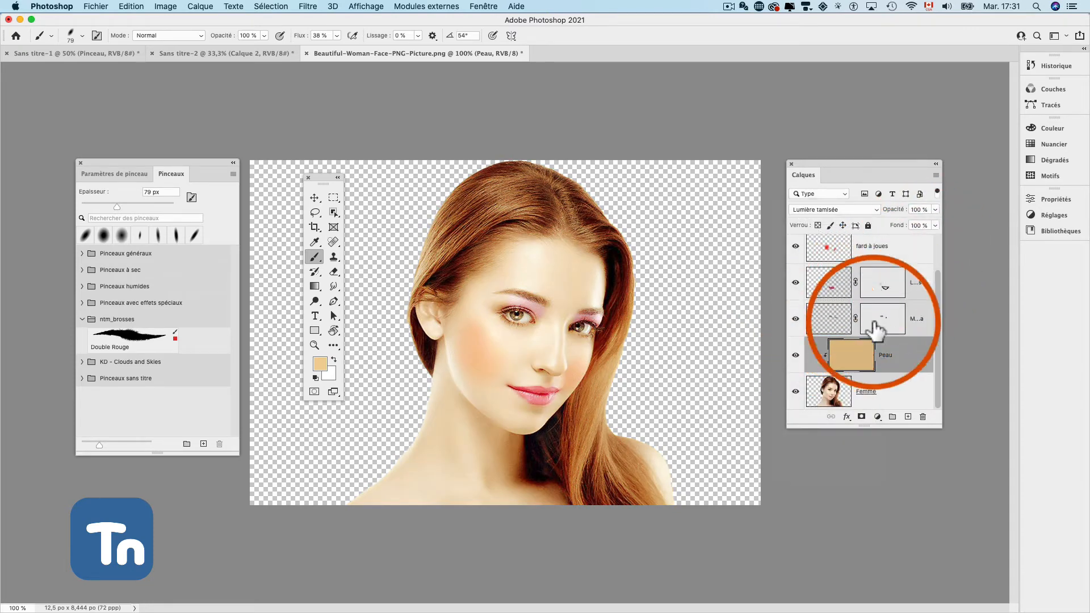
click(796, 356)
click(797, 356)
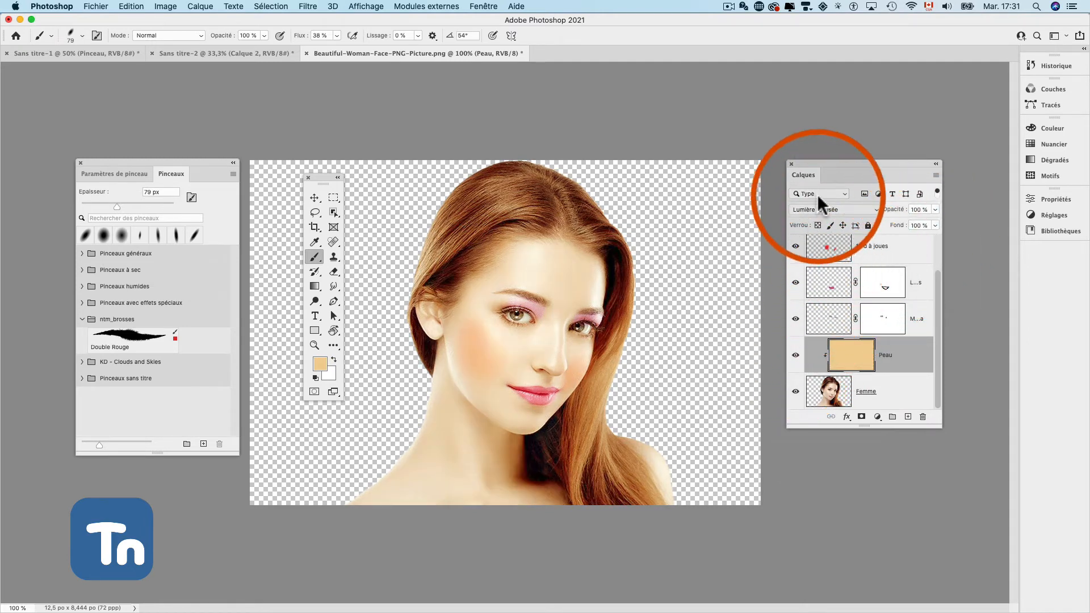
Set the Peau layer's blend mode to Couleur and its fill to 42 %, checking the effect with its visibility
click(824, 208)
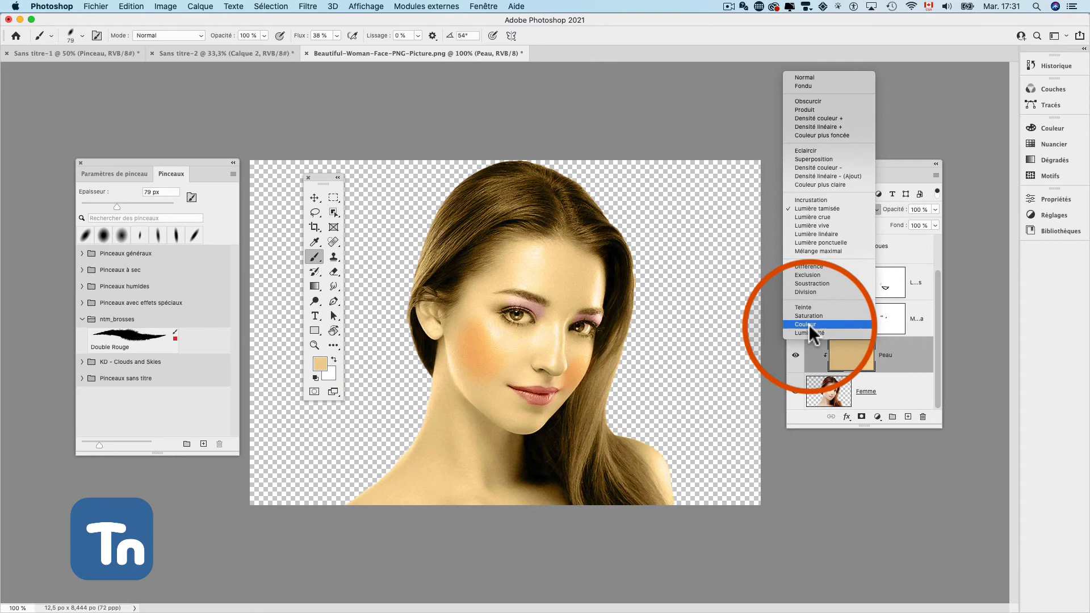
click(808, 325)
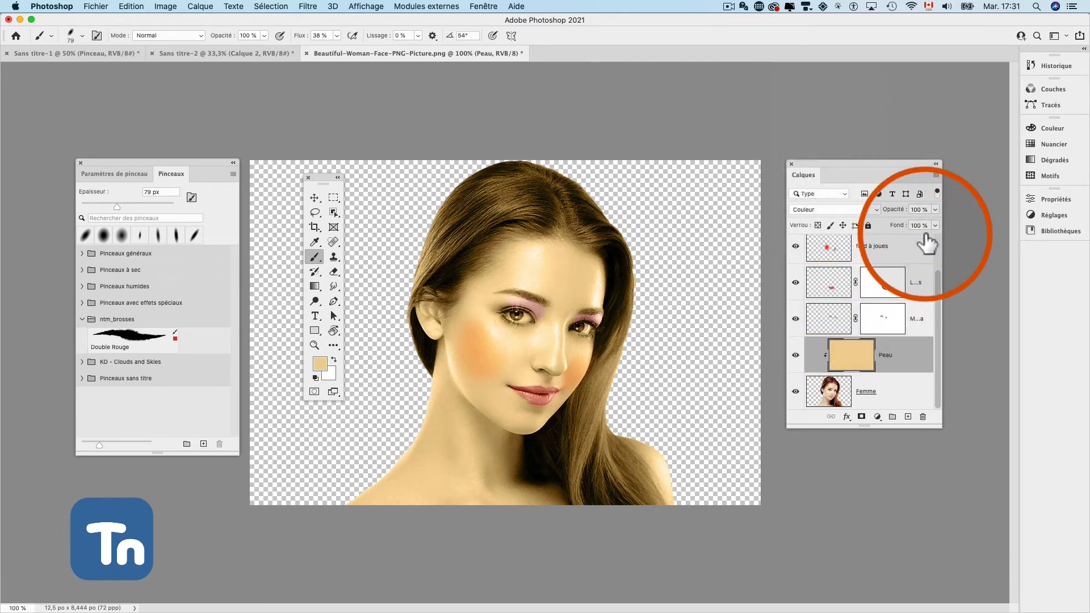
drag(932, 227, 903, 237)
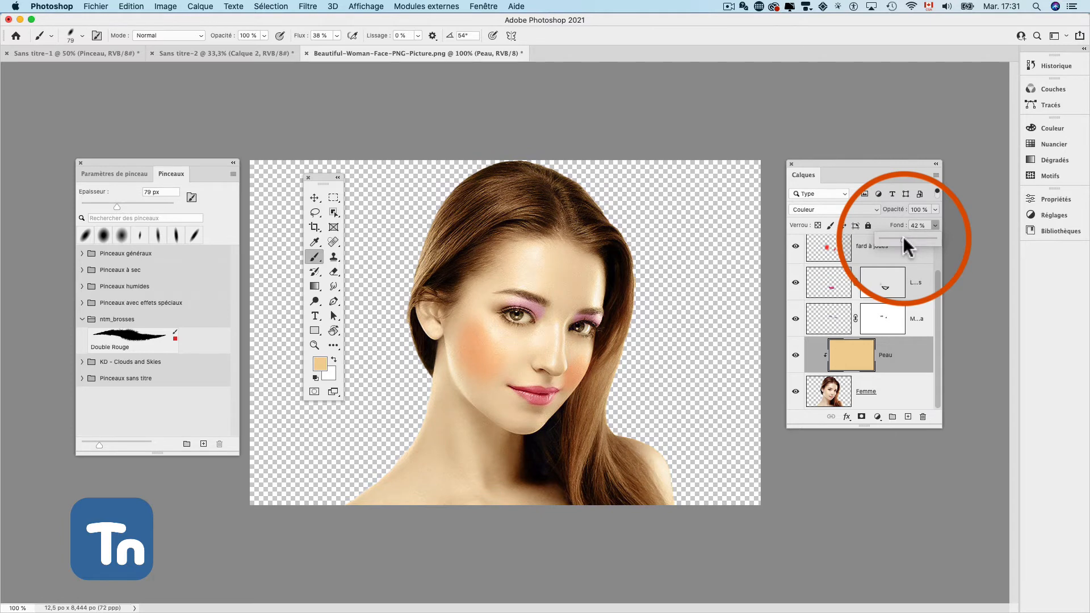
click(795, 351)
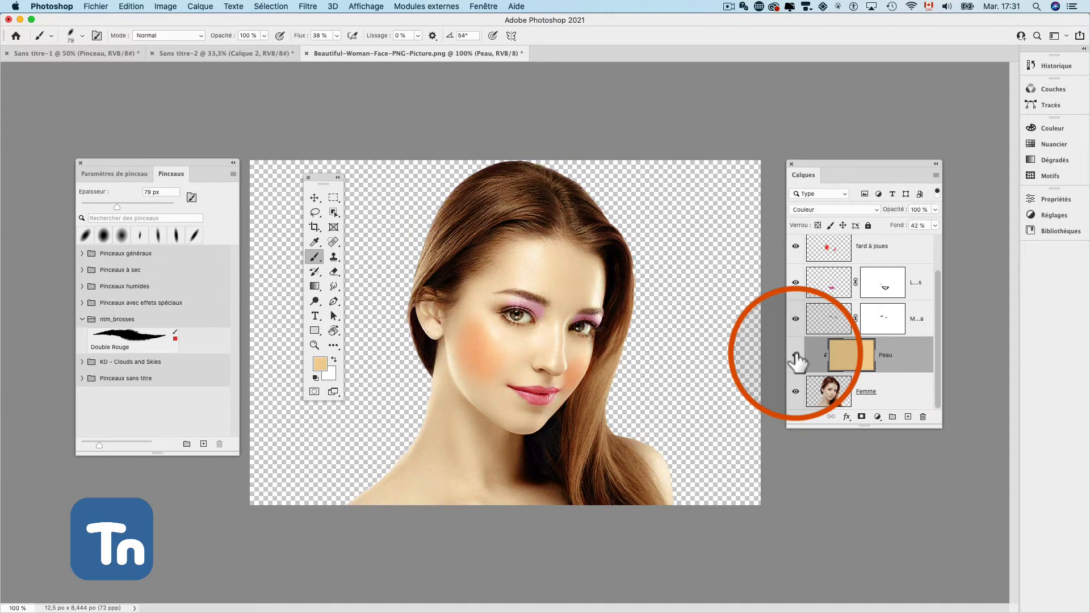
Try the Peau layer above fard à joues, return it directly above Femme and clip it to Femme again
scroll(855, 359, up, 5)
drag(853, 389, 894, 256)
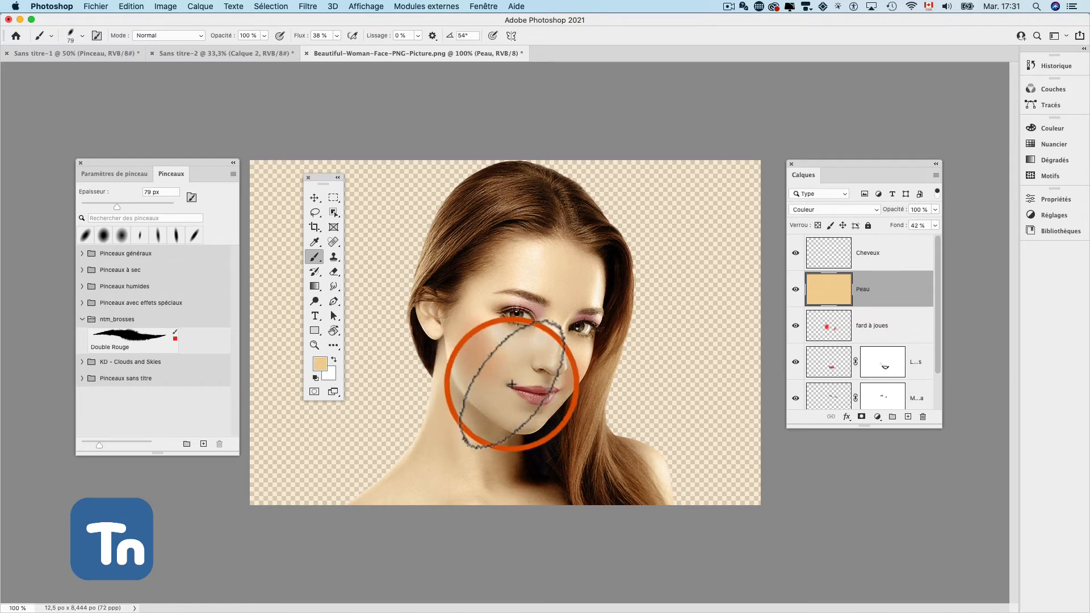
drag(871, 298, 845, 369)
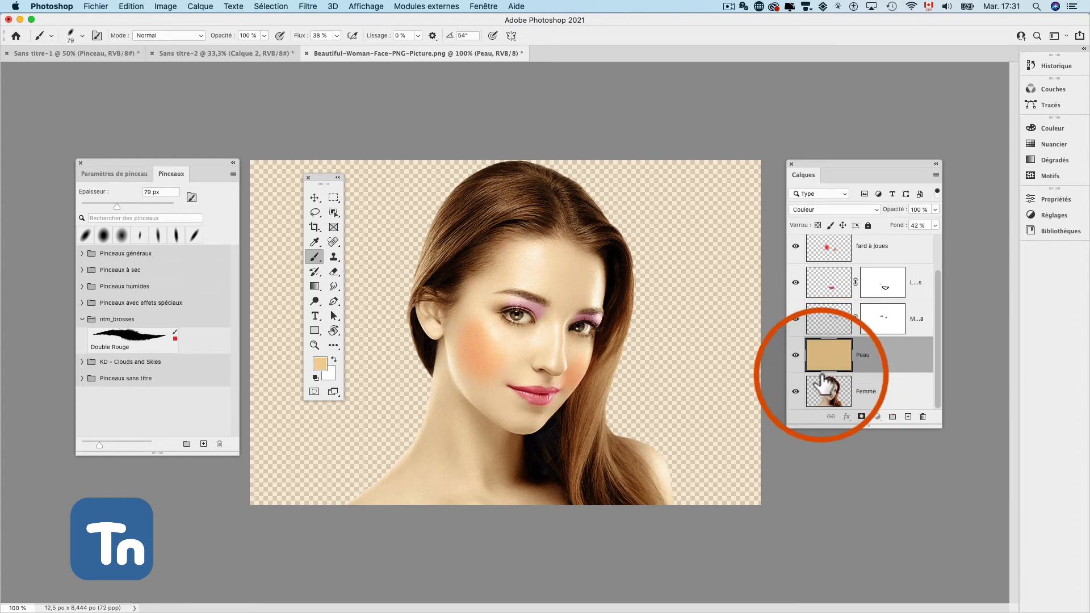
alt+click(865, 368)
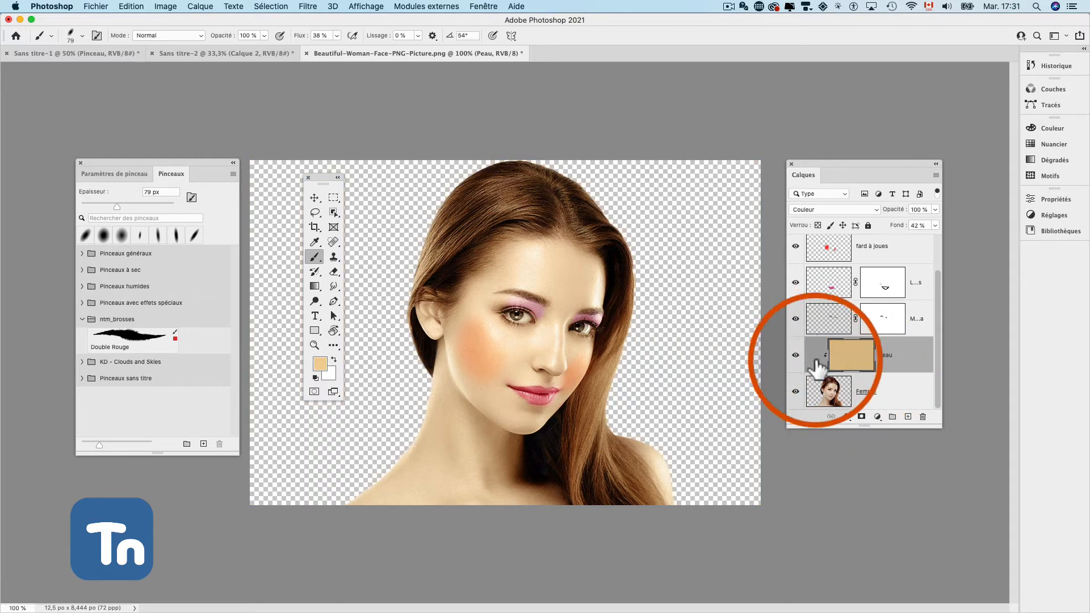
Add a layer mask to Peau and paint it black over the hair, reducing the brush to 54 px
click(861, 417)
drag(563, 207, 492, 202)
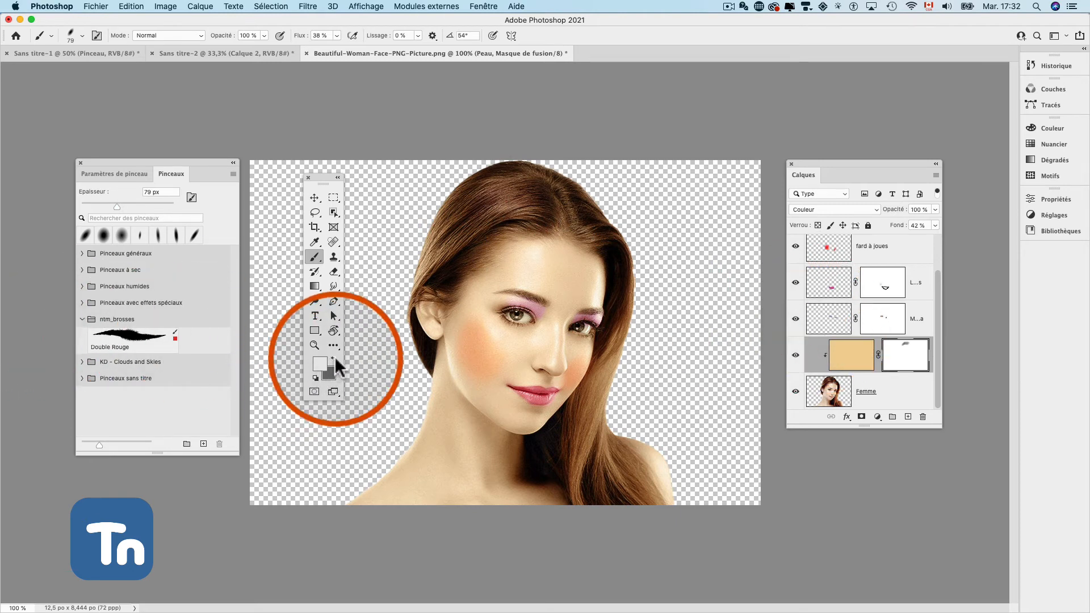
click(314, 378)
mouse_move(522, 200)
mouse_down()
mouse_move(459, 216)
mouse_move(527, 189)
mouse_move(494, 182)
mouse_up()
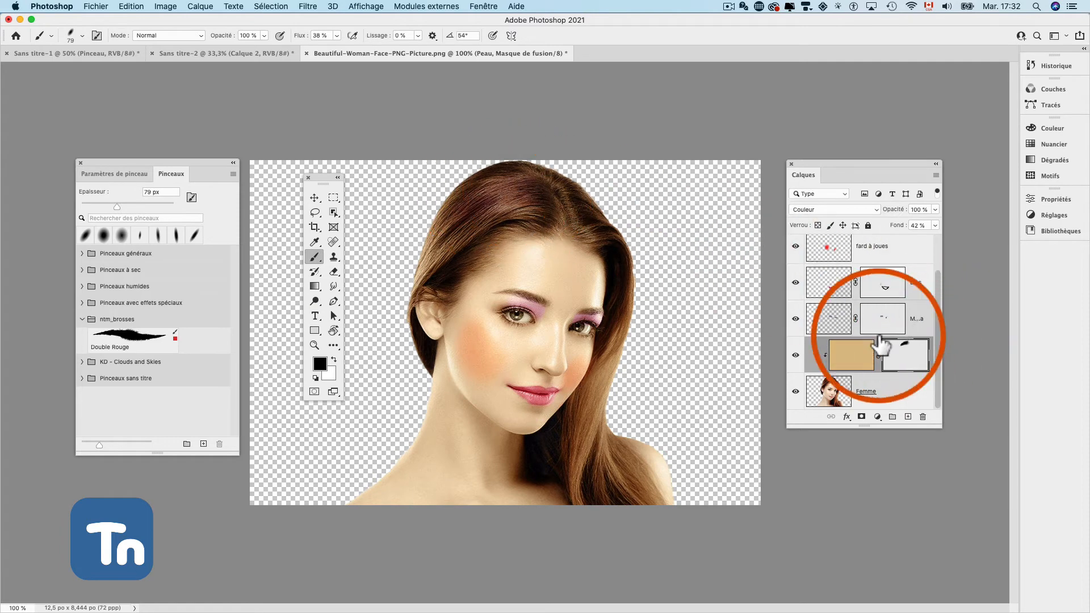
text(54)
key(Return)
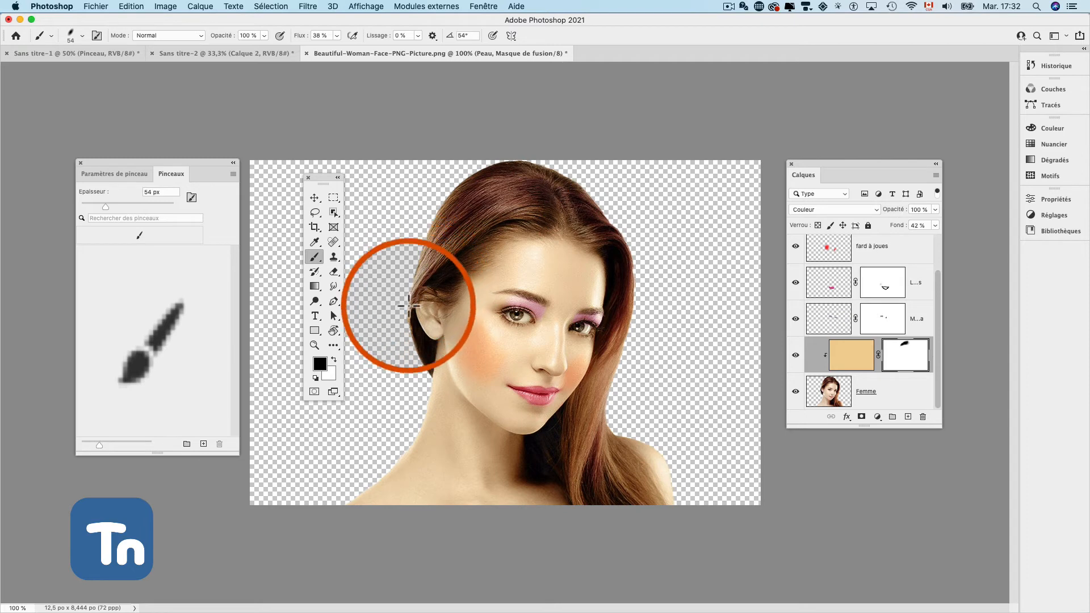
drag(417, 331, 419, 325)
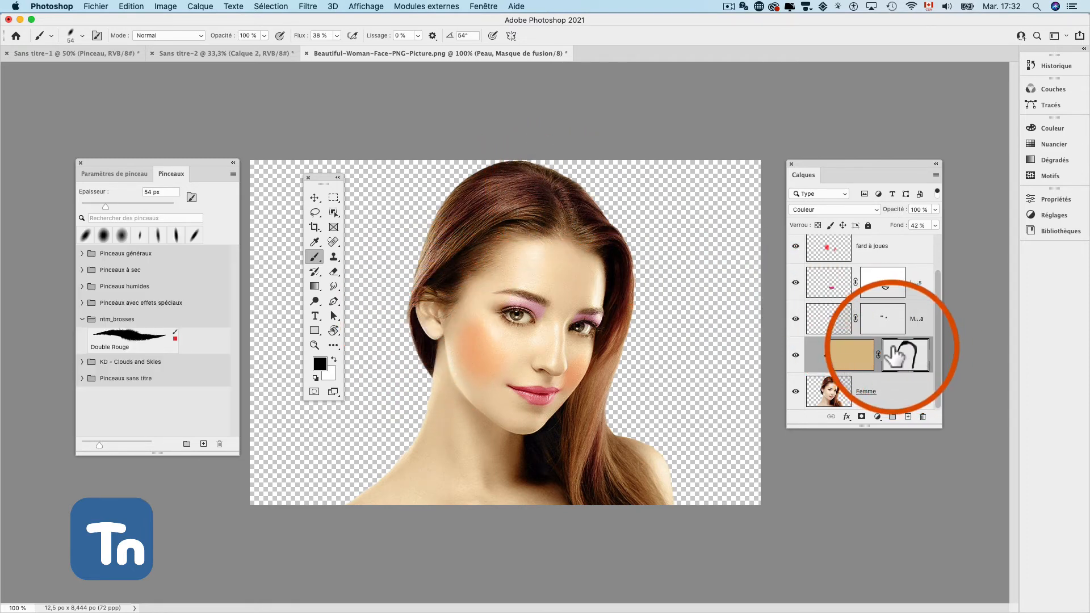
Select the Cheveux layer and set the foreground colour to purple with C 35, M 60, J 0, N 0
scroll(869, 369, up, 3)
click(876, 258)
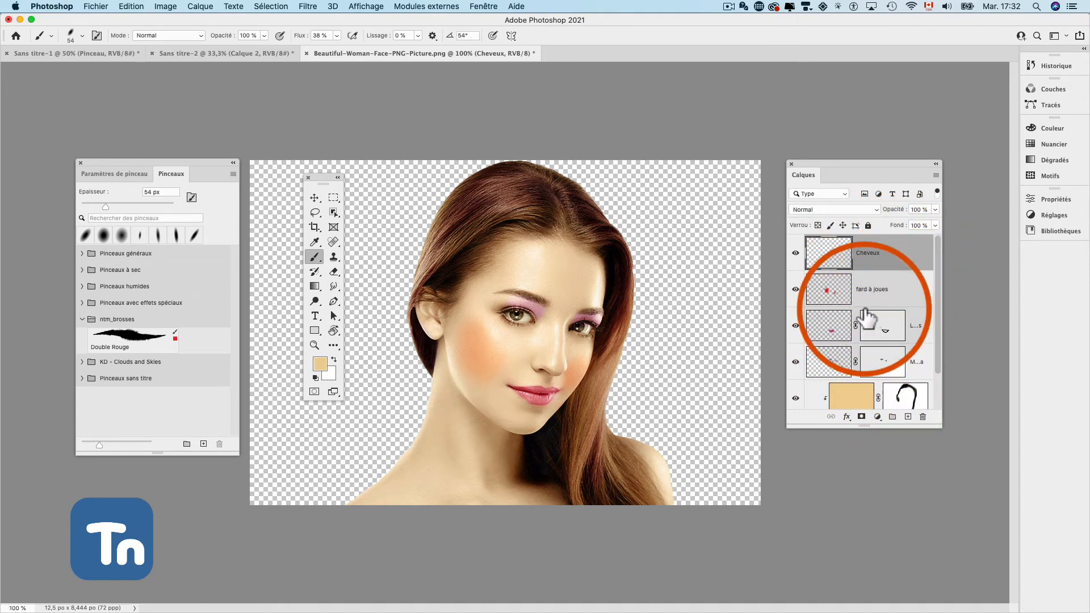
click(318, 362)
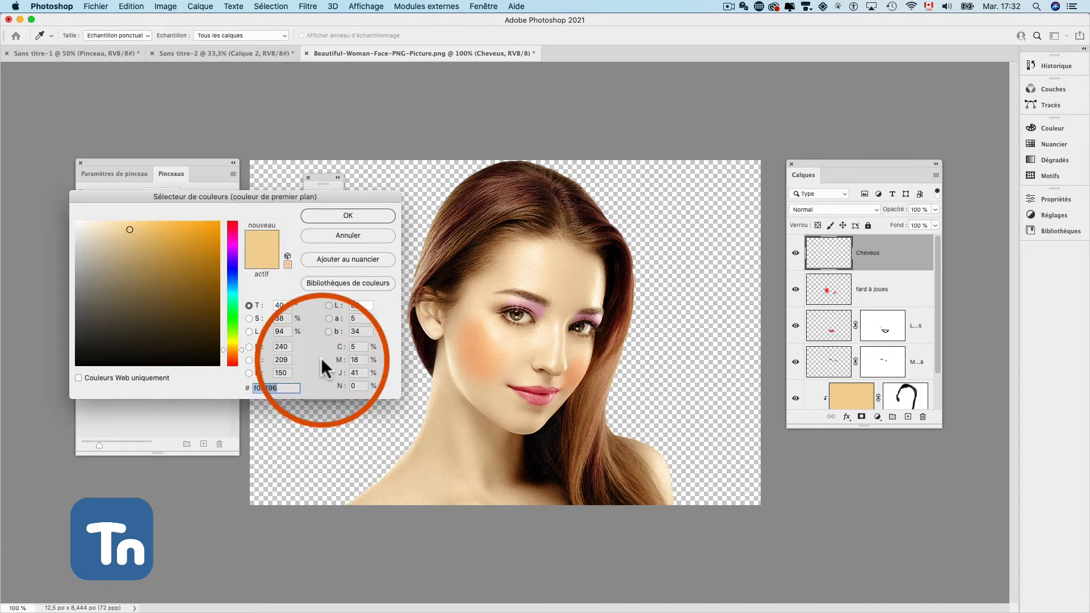
click(232, 243)
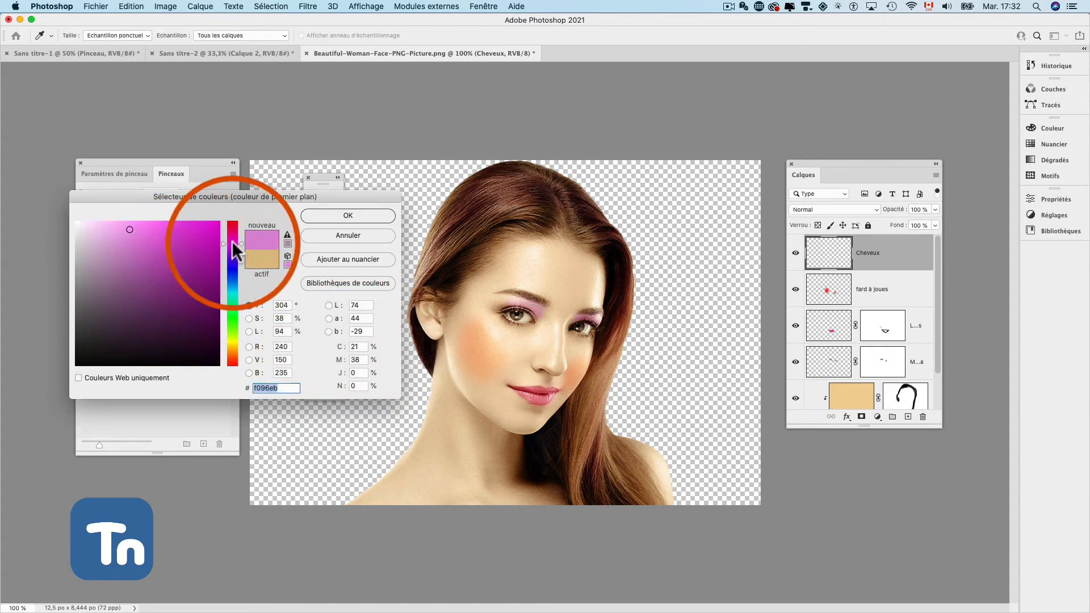
click(176, 231)
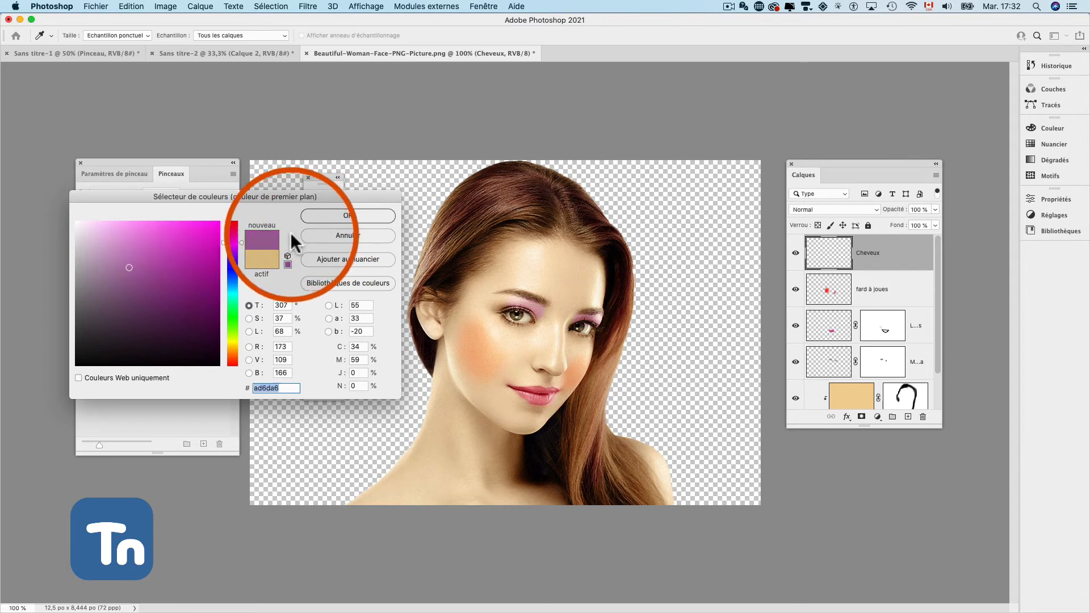
click(287, 234)
click(362, 348)
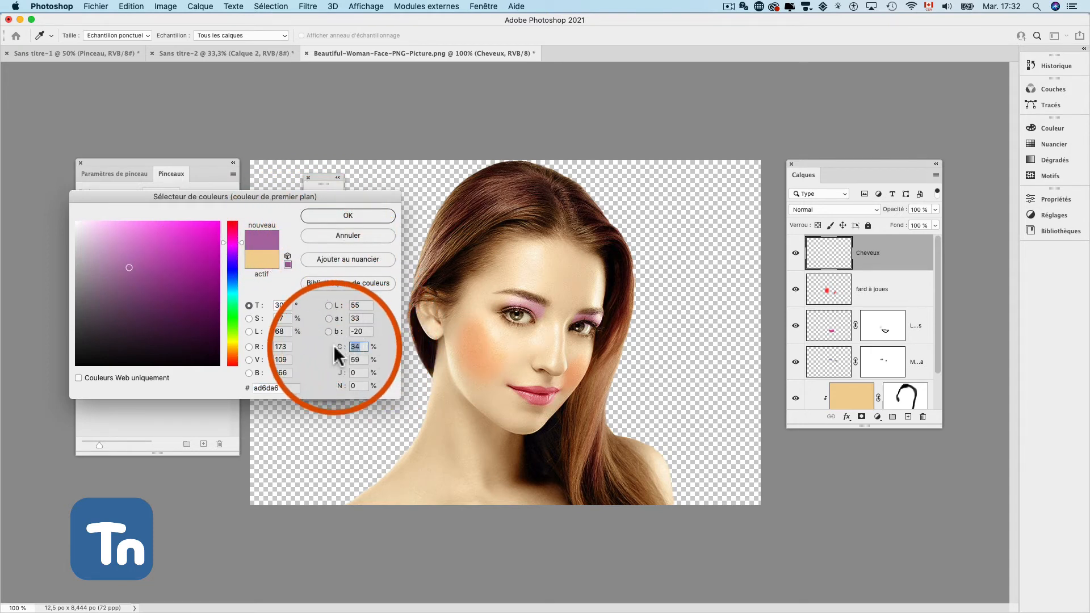
text(35)
key(Tab)
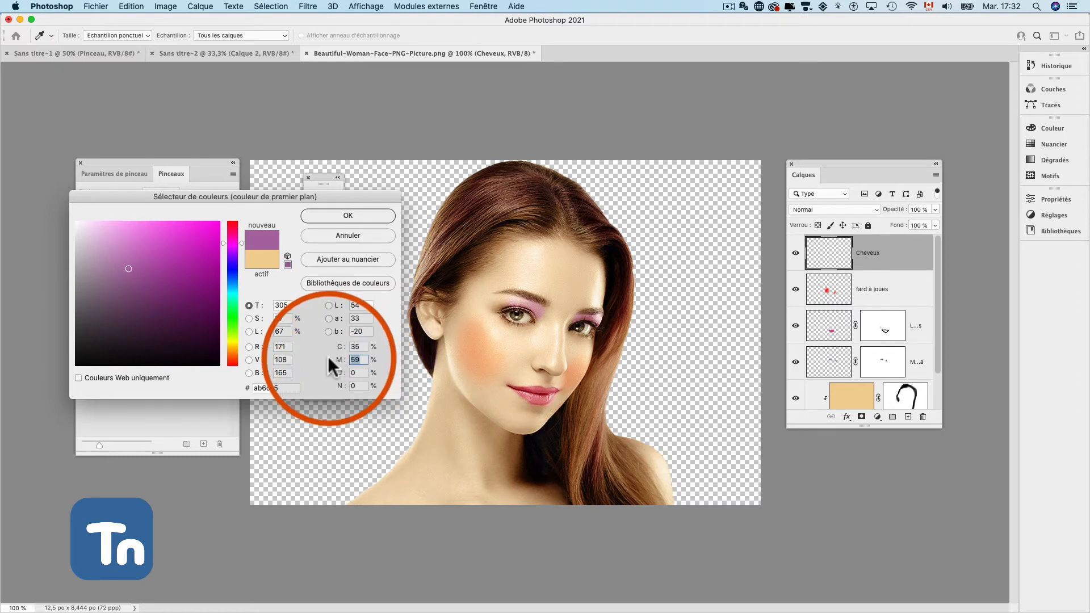
text(60)
click(349, 215)
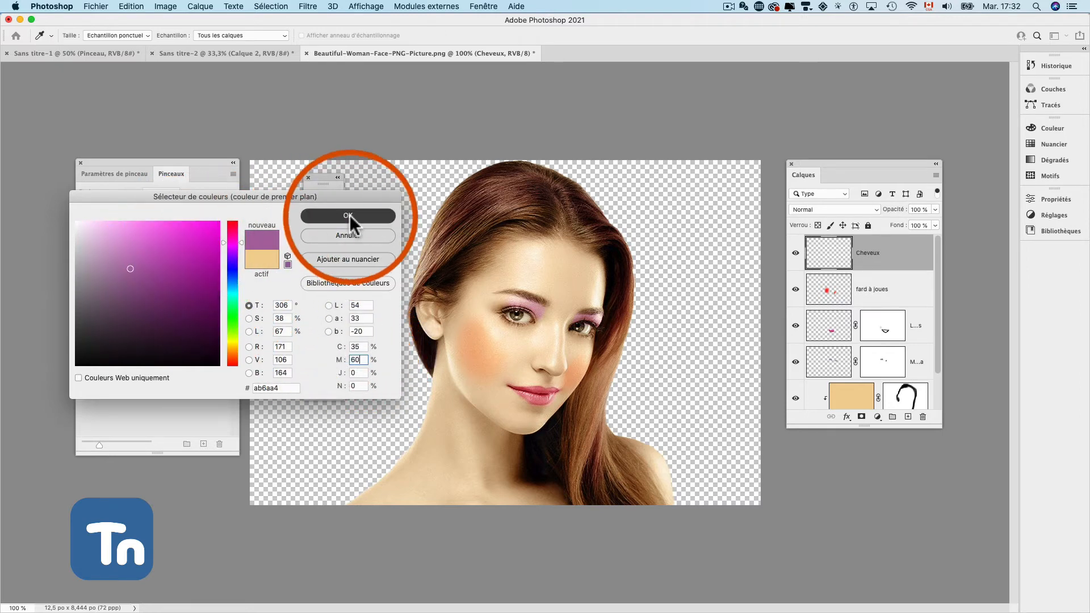
Paint all of the woman's hair purple on the Cheveux layer, enlarging the brush to 96 px
mouse_move(547, 201)
mouse_down()
mouse_move(481, 218)
mouse_move(511, 195)
mouse_move(447, 246)
mouse_move(506, 199)
mouse_move(462, 279)
mouse_move(469, 252)
mouse_up()
right_click(470, 253)
drag(553, 282, 569, 281)
mouse_move(551, 204)
mouse_down()
mouse_move(493, 217)
mouse_move(541, 208)
mouse_move(539, 224)
mouse_move(601, 234)
mouse_move(529, 177)
mouse_move(461, 201)
mouse_move(505, 176)
mouse_move(437, 262)
mouse_move(435, 253)
mouse_move(417, 296)
mouse_move(435, 373)
mouse_move(408, 320)
mouse_move(439, 285)
mouse_move(457, 292)
mouse_move(431, 252)
mouse_move(448, 194)
mouse_move(503, 168)
mouse_move(566, 196)
mouse_move(589, 235)
mouse_move(611, 239)
mouse_move(632, 315)
mouse_move(612, 362)
mouse_move(611, 242)
mouse_move(571, 449)
mouse_move(593, 475)
mouse_move(603, 363)
mouse_move(610, 423)
mouse_move(645, 456)
mouse_move(670, 511)
mouse_move(630, 471)
mouse_move(605, 467)
mouse_move(612, 523)
mouse_move(574, 479)
mouse_move(628, 507)
mouse_move(605, 478)
mouse_move(639, 496)
mouse_up()
mouse_move(491, 225)
mouse_down()
mouse_move(457, 233)
mouse_move(524, 181)
mouse_move(462, 265)
mouse_move(506, 230)
mouse_move(589, 227)
mouse_up()
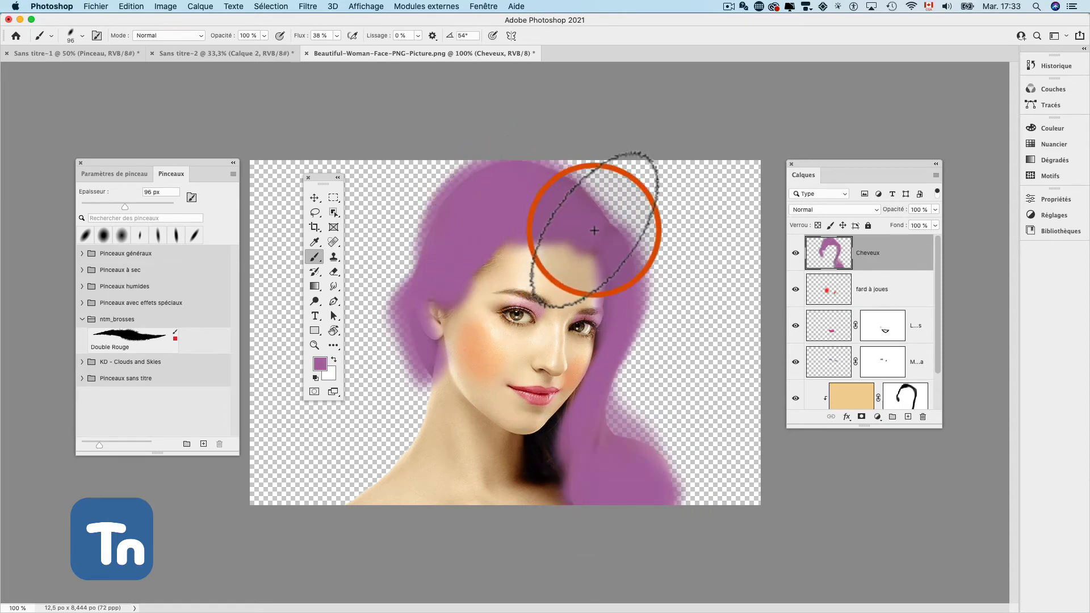
Preview Produit as the Cheveux layer's blend mode, then set it to Incrustation
click(824, 207)
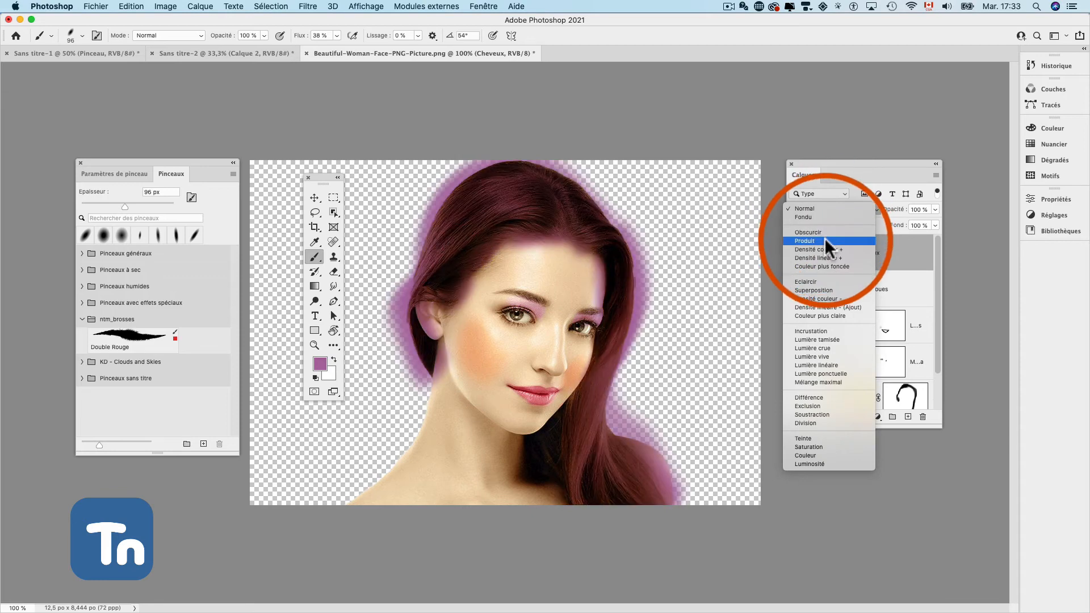
click(816, 329)
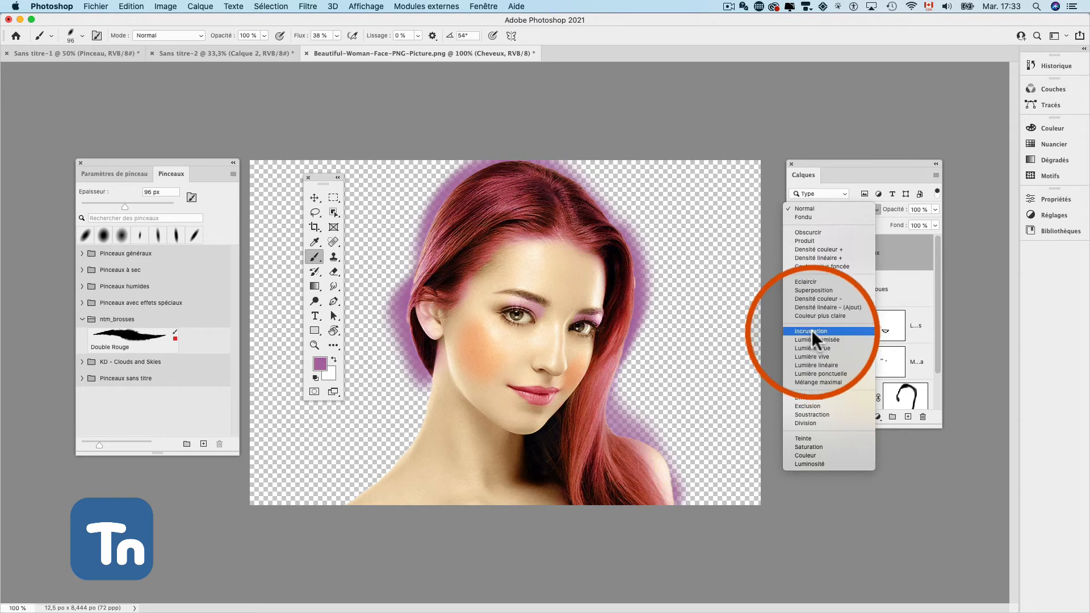
click(812, 330)
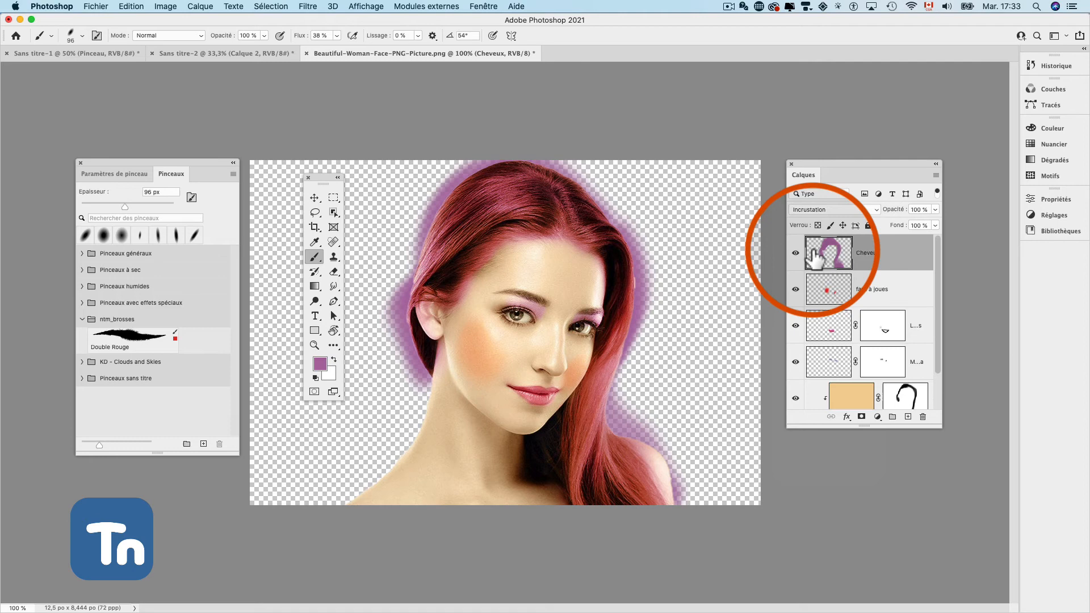
Load the Femme layer's outline as a selection, invert it and delete the purple overflow around the hair on Cheveux
scroll(832, 318, down, 2)
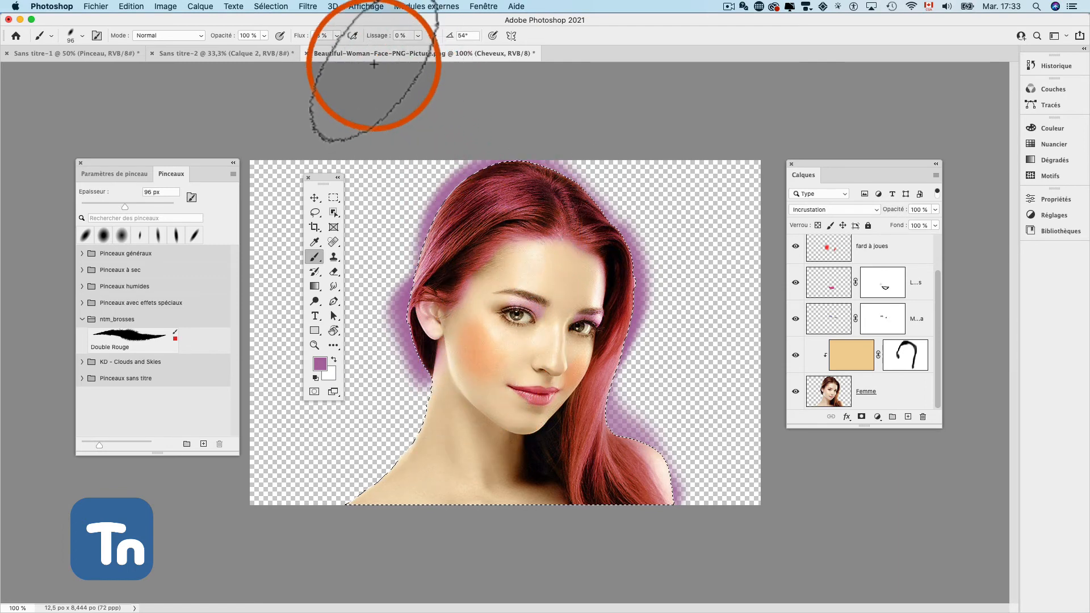
click(275, 7)
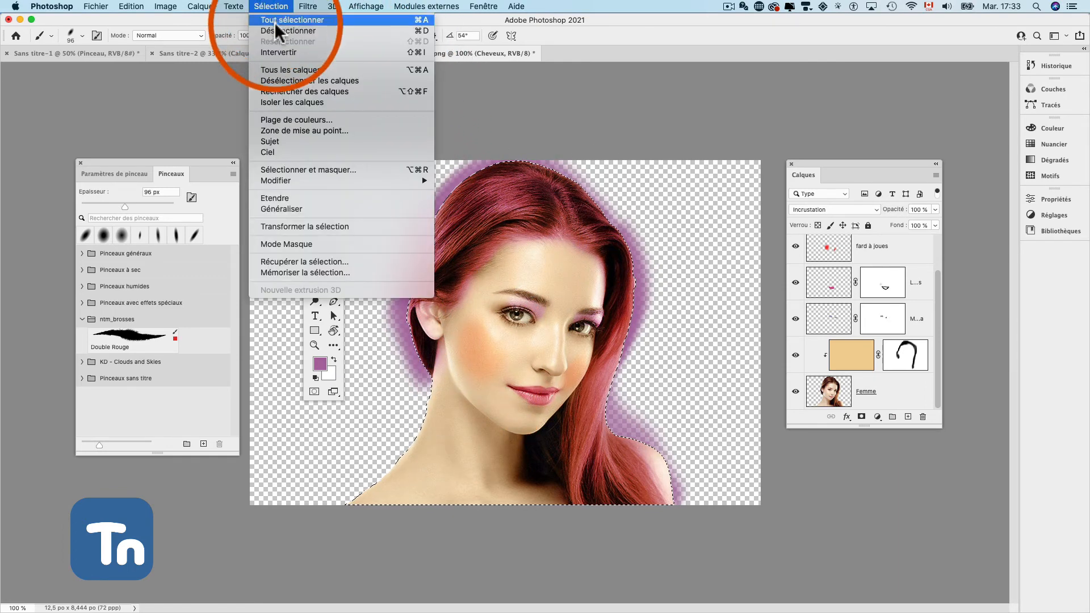
click(291, 53)
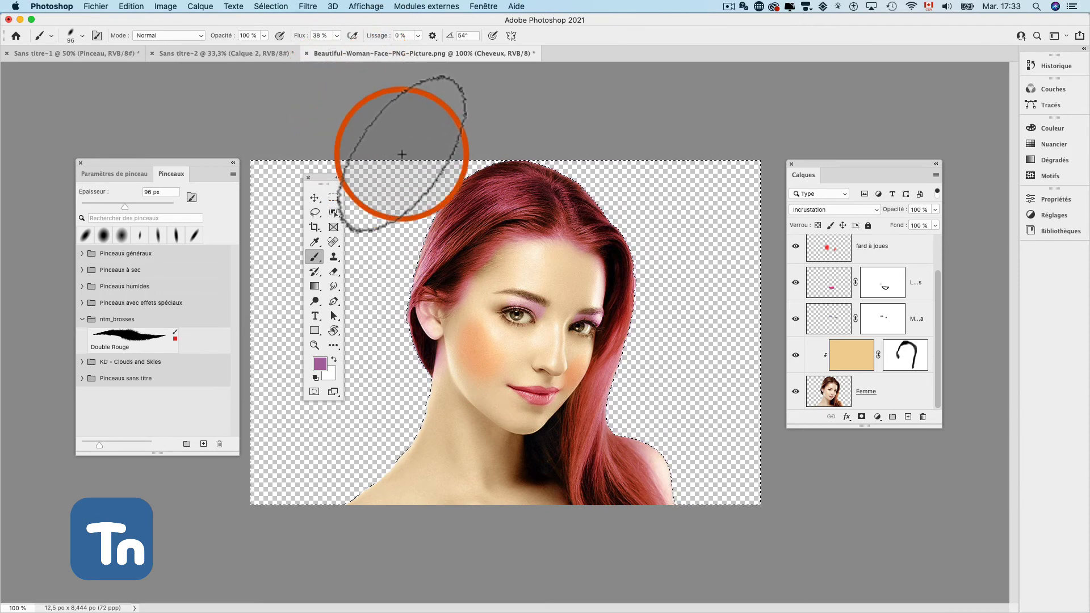
Paint black on the Peau layer's mask over the hair beside the shoulder and lengthen the layer list to show every layer
click(903, 353)
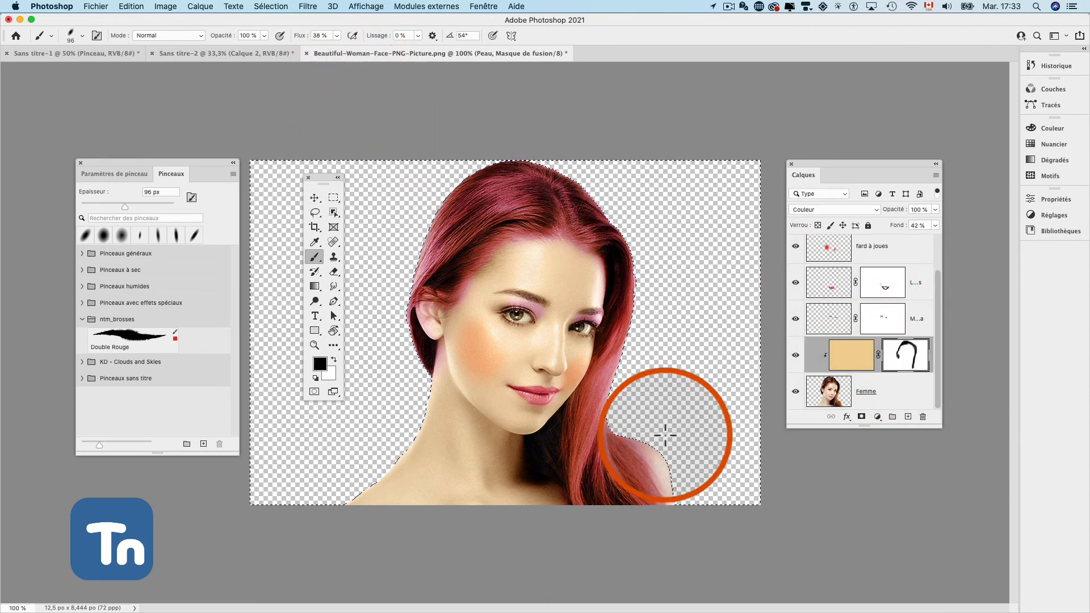
click(629, 442)
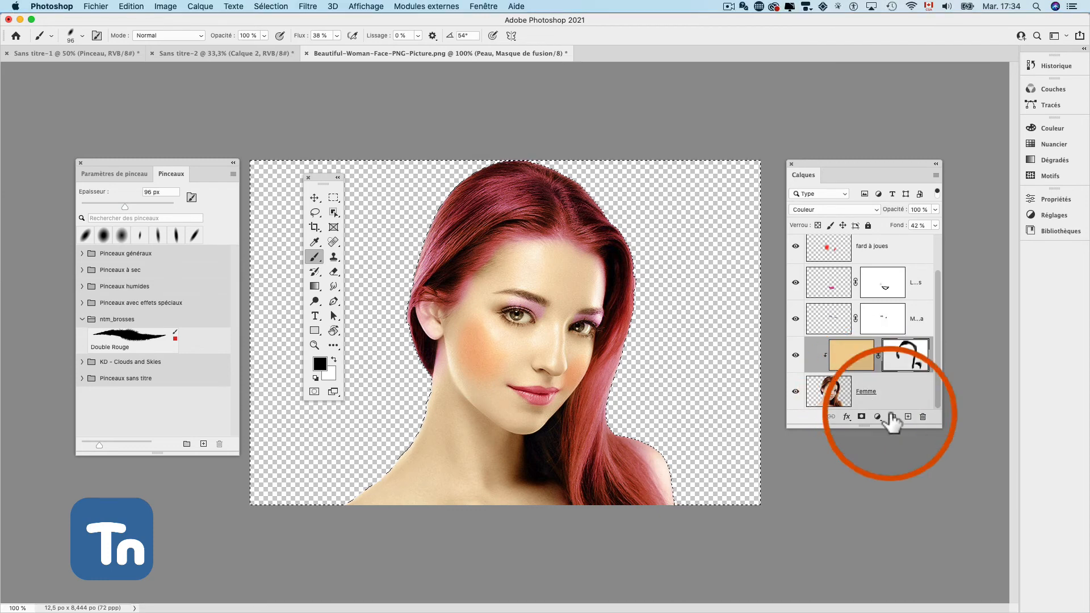
drag(914, 428, 914, 507)
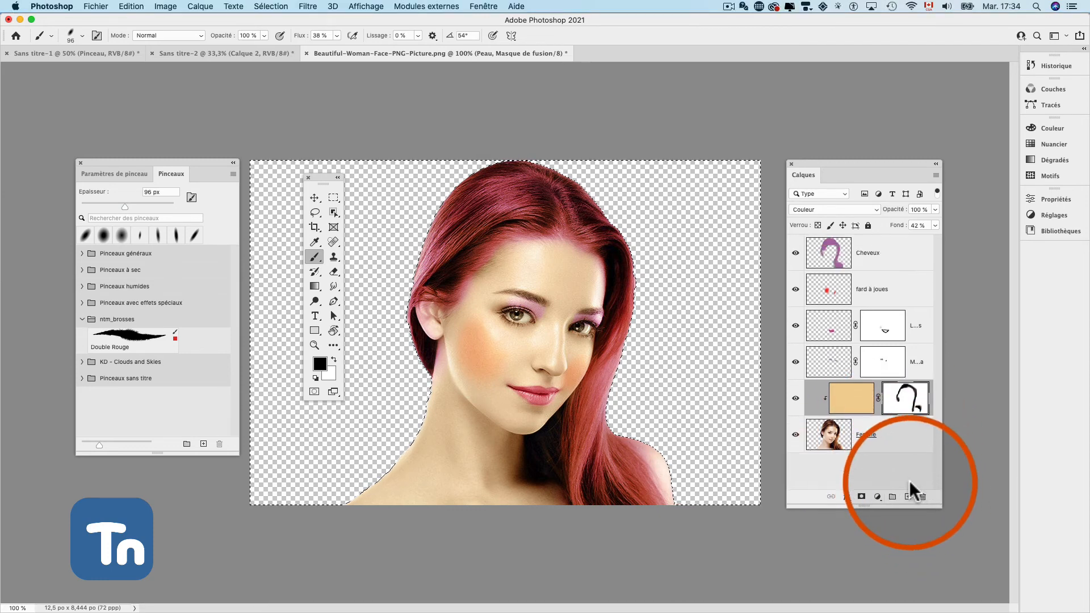
Create a new empty layer and place it beneath the Femme layer at the very bottom of the stack
click(909, 497)
drag(863, 402, 883, 491)
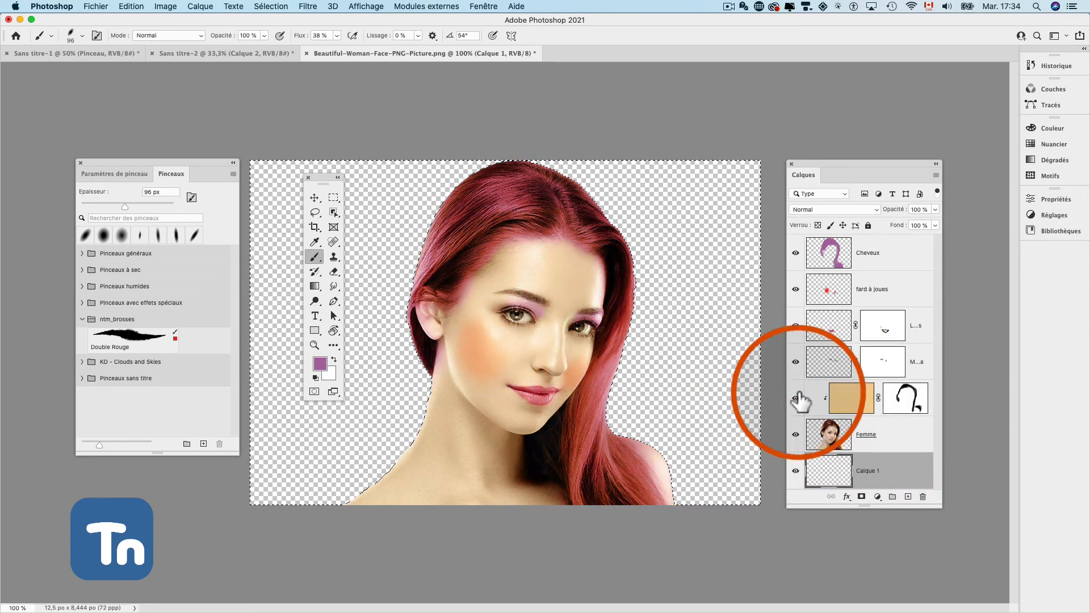
With the Peau layer's mask targeted, set the brush hardness to 0 %
click(909, 398)
right_click(588, 291)
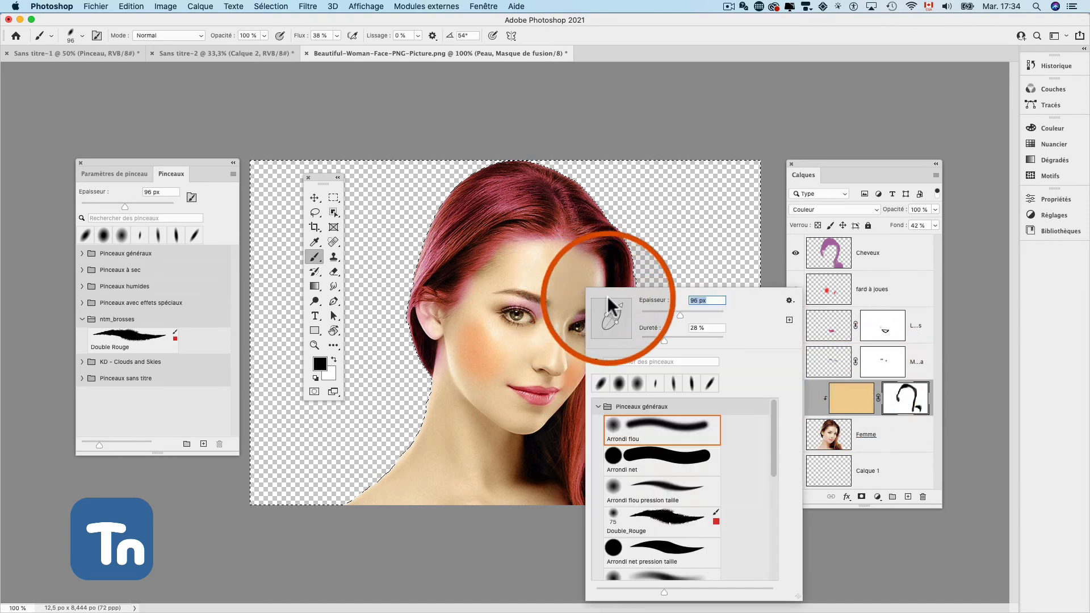
drag(664, 341, 629, 339)
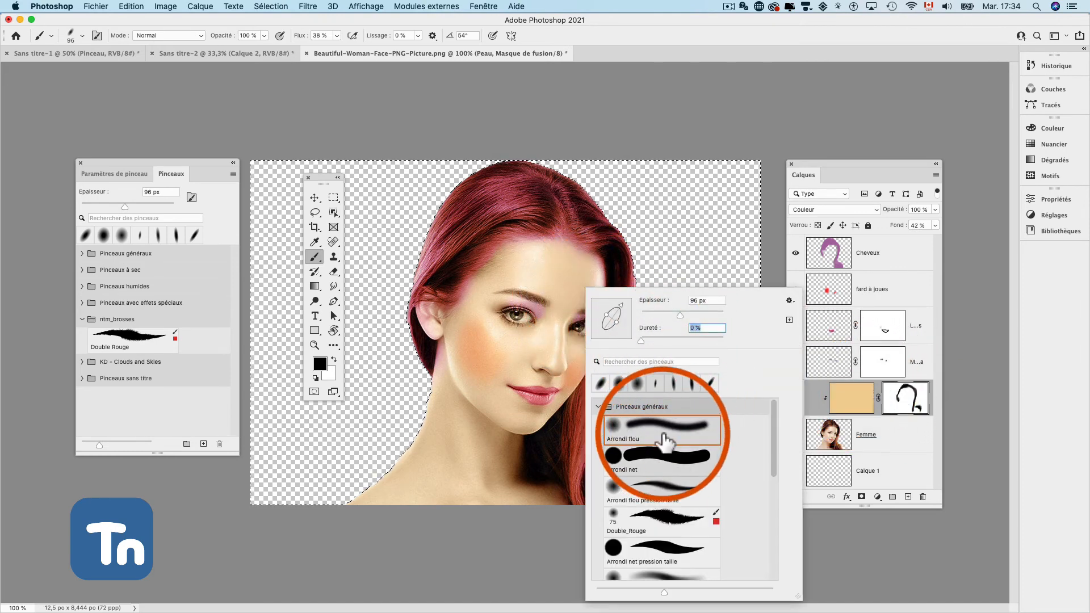
click(909, 399)
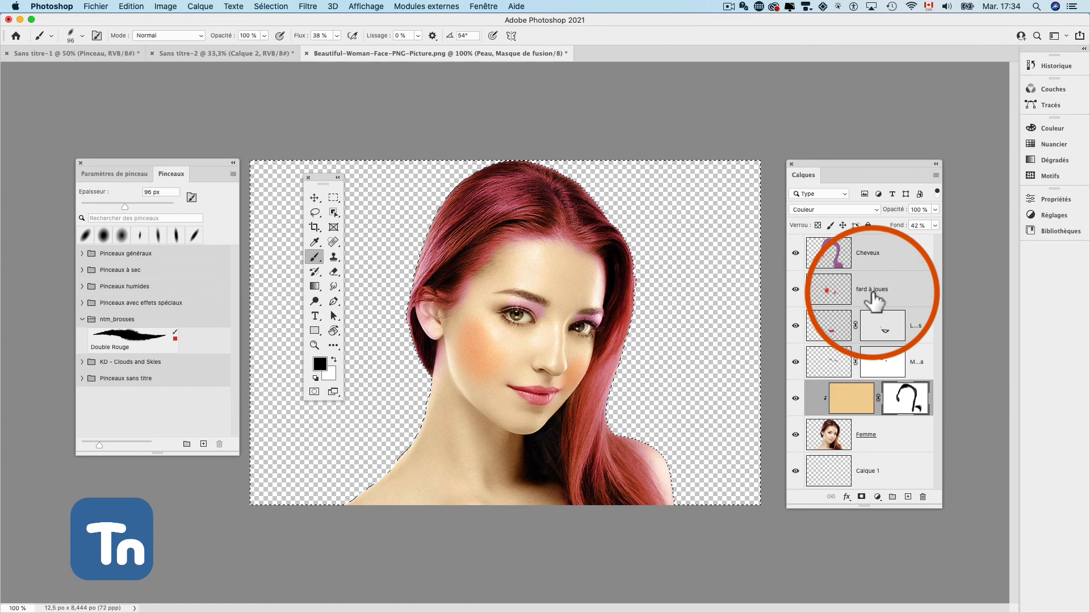
Add a layer mask to the Cheveux layer and paint black on it where purple spills over the face, neck and shoulder
click(872, 265)
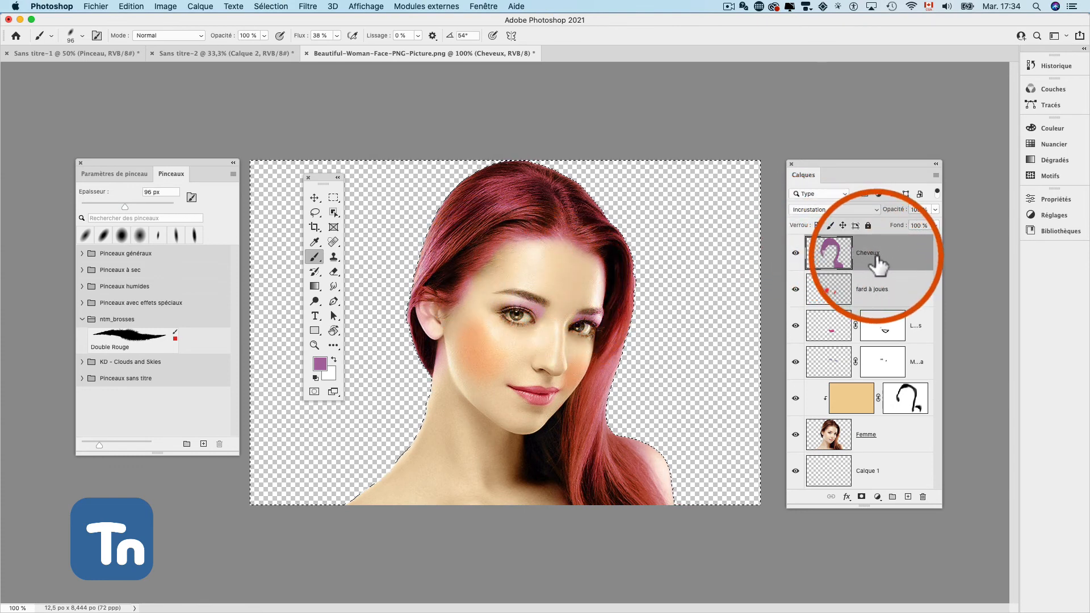
click(862, 498)
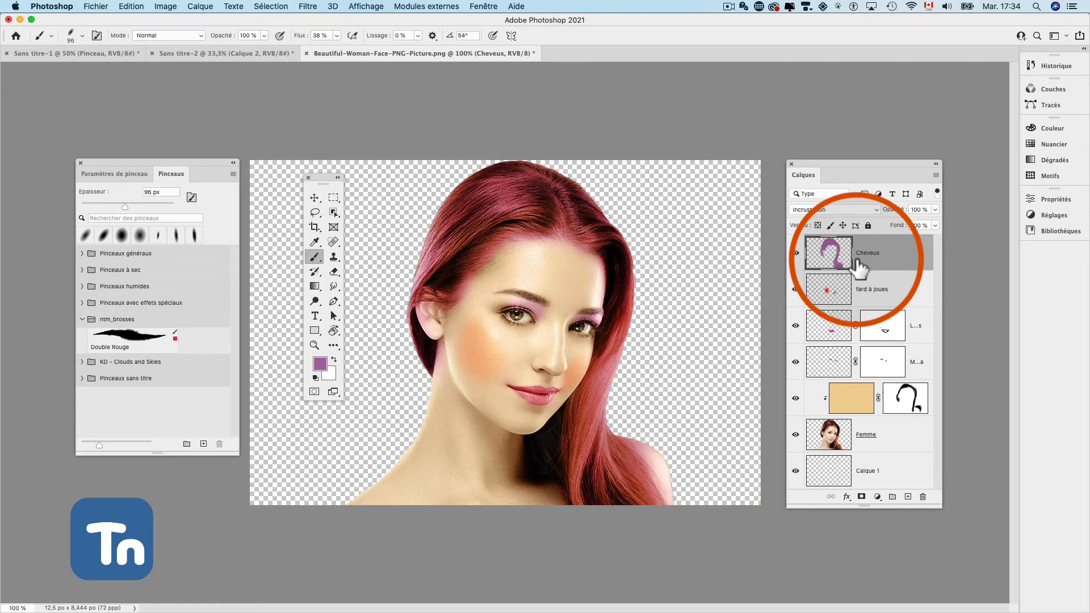
click(862, 497)
mouse_move(476, 288)
mouse_down()
mouse_move(488, 269)
mouse_move(502, 277)
mouse_move(490, 258)
mouse_move(534, 250)
mouse_move(581, 287)
mouse_move(586, 322)
mouse_up()
drag(572, 381, 540, 475)
mouse_move(654, 419)
mouse_down()
mouse_move(631, 429)
mouse_move(637, 449)
mouse_move(626, 444)
mouse_move(658, 440)
mouse_up()
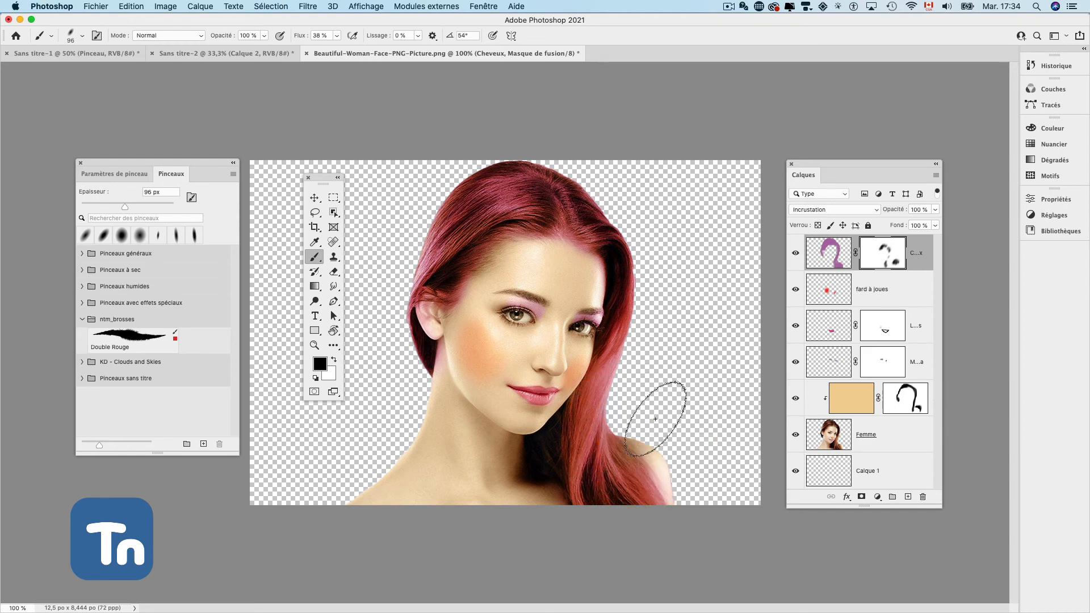
drag(478, 264, 500, 232)
Lower the fill of the Cheveux layer to 49 % and that of the Peau layer to 23 %
click(830, 253)
click(935, 225)
mouse_move(934, 241)
mouse_down()
mouse_move(897, 242)
mouse_move(932, 239)
mouse_move(907, 239)
mouse_up()
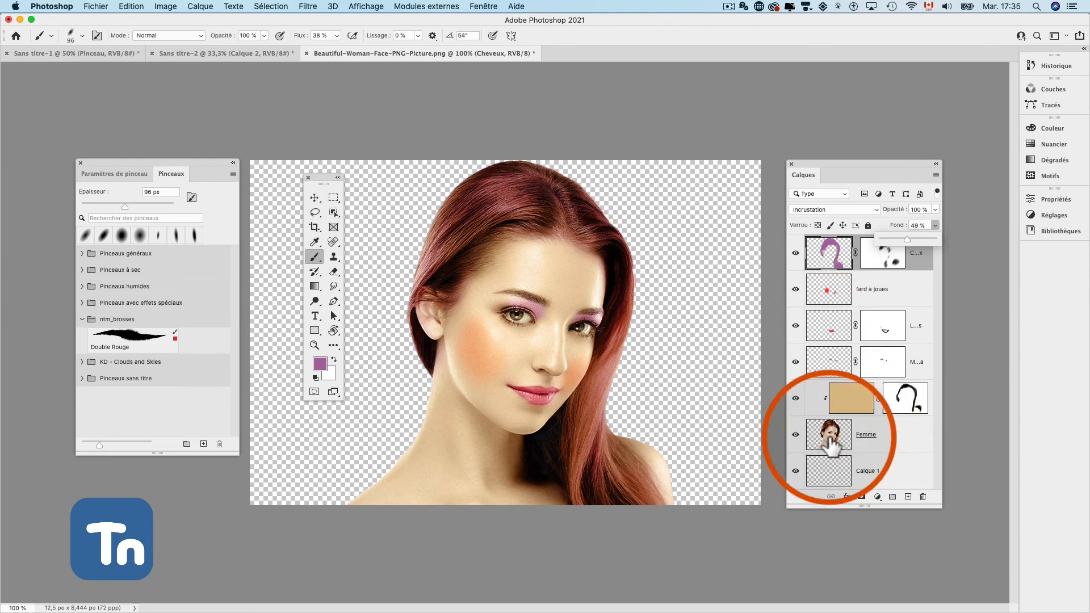
click(861, 405)
click(934, 226)
drag(903, 238, 893, 237)
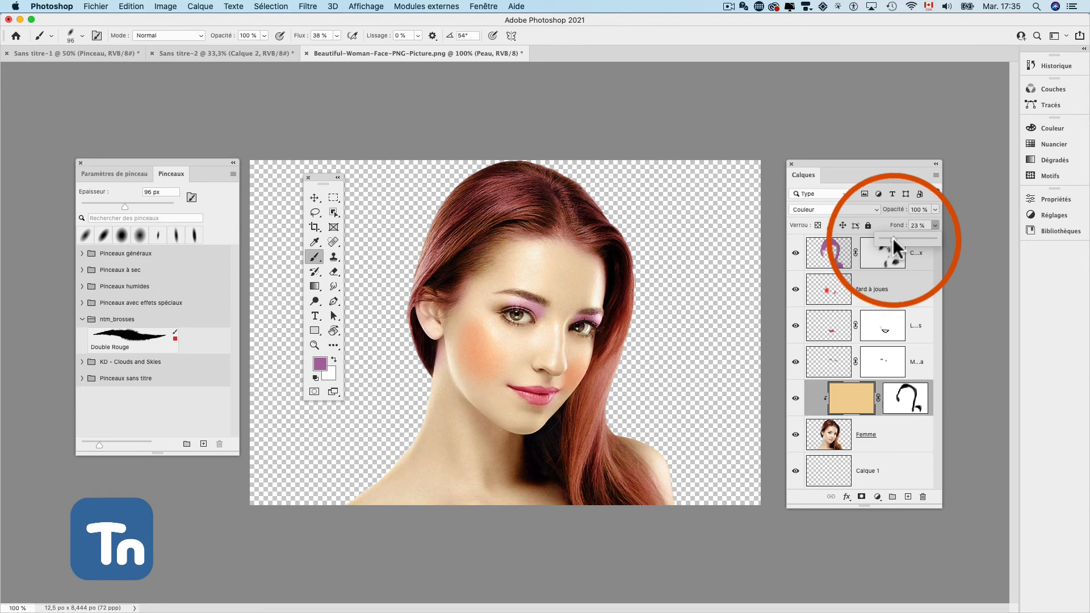
Reduce the fill of the fard à joues layer to 45 % and of the Lèvres layer to 86 %
click(842, 294)
click(935, 226)
drag(934, 227, 904, 242)
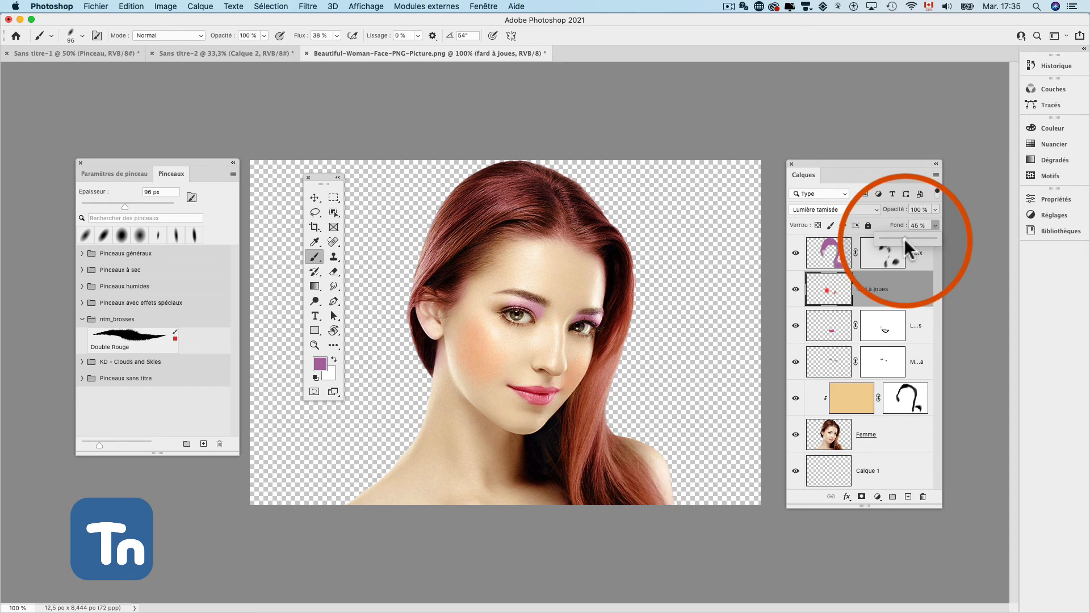
click(856, 327)
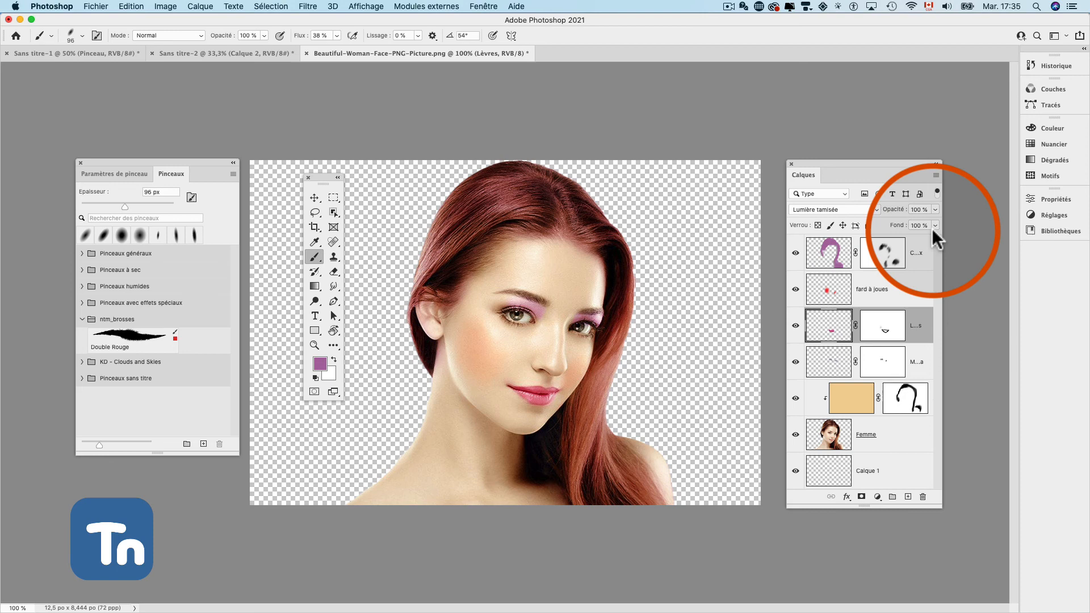
mouse_move(932, 228)
mouse_down()
mouse_move(914, 241)
mouse_move(927, 239)
mouse_up()
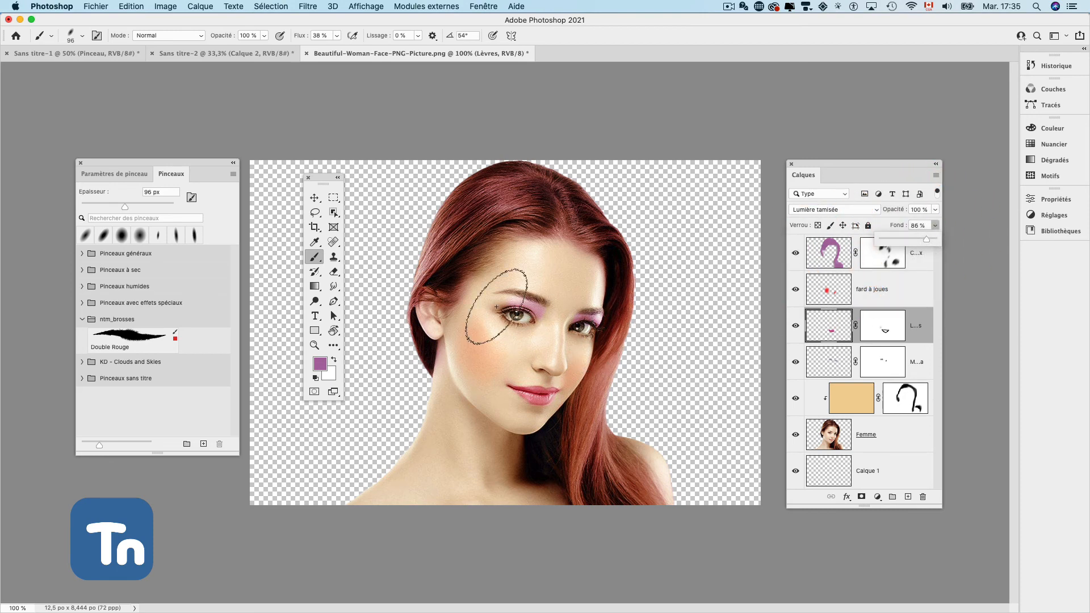
Target Calque 1, then sample the eyeshadow pink as foreground colour and the hair's dark red as background colour
click(843, 483)
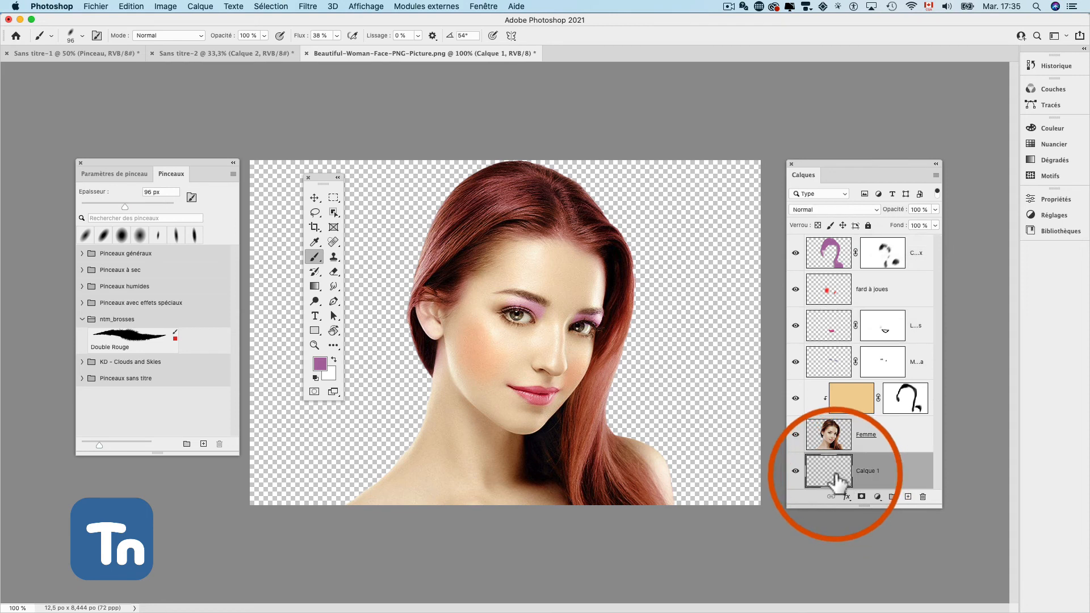
click(193, 244)
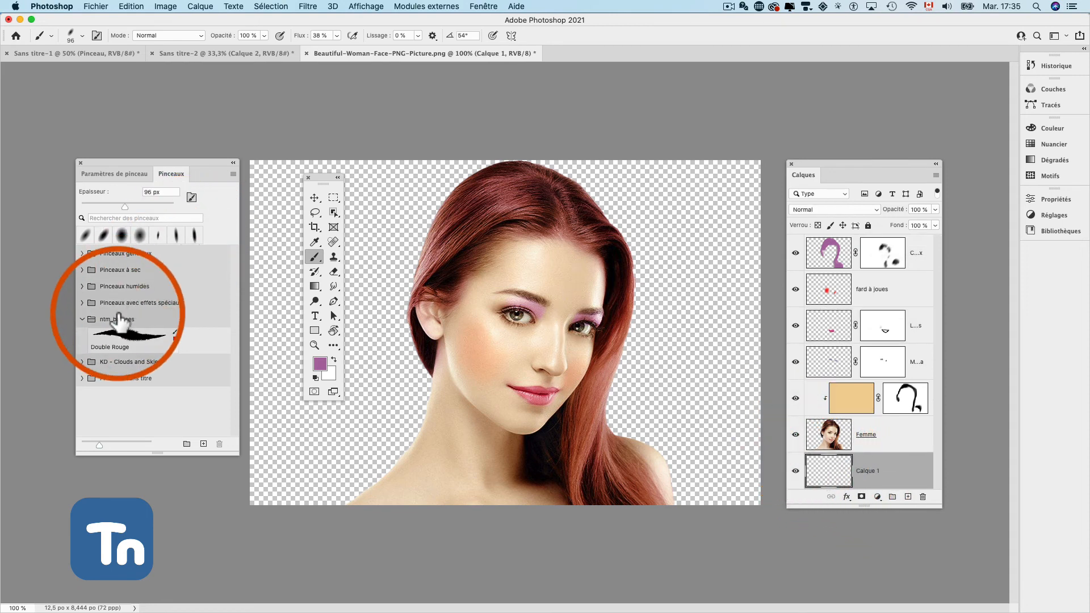
click(315, 242)
click(514, 294)
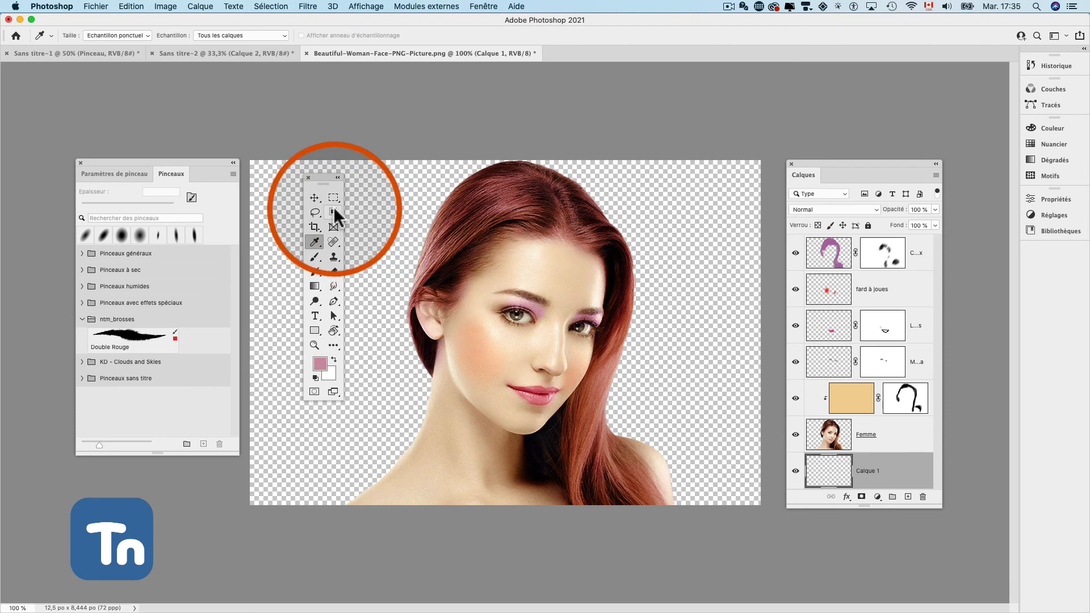
alt+click(619, 312)
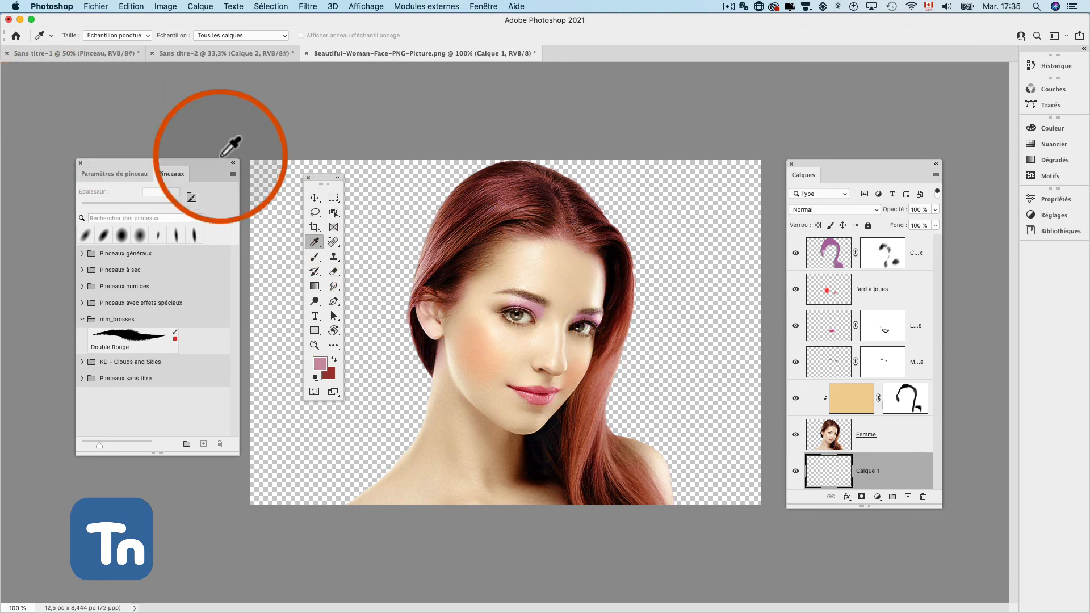
Fill Calque 1 with a diagonal pink-to-red gradient and lower the layer's opacity to 38 %
click(314, 286)
drag(390, 225, 635, 404)
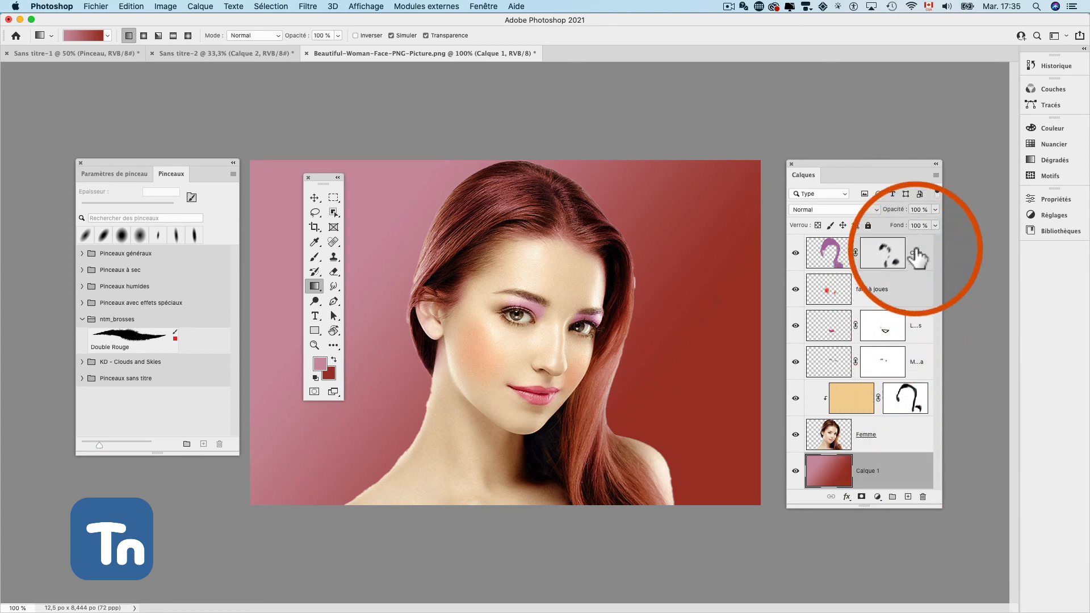
click(934, 210)
drag(933, 222, 902, 222)
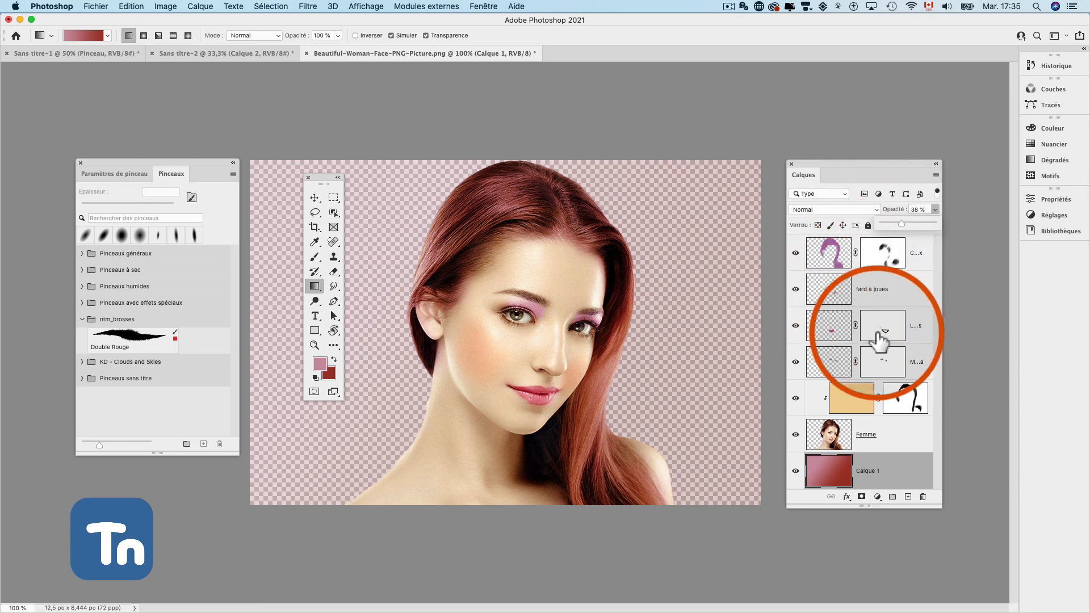
Add a new layer below Calque 1 and fill it with white
click(908, 497)
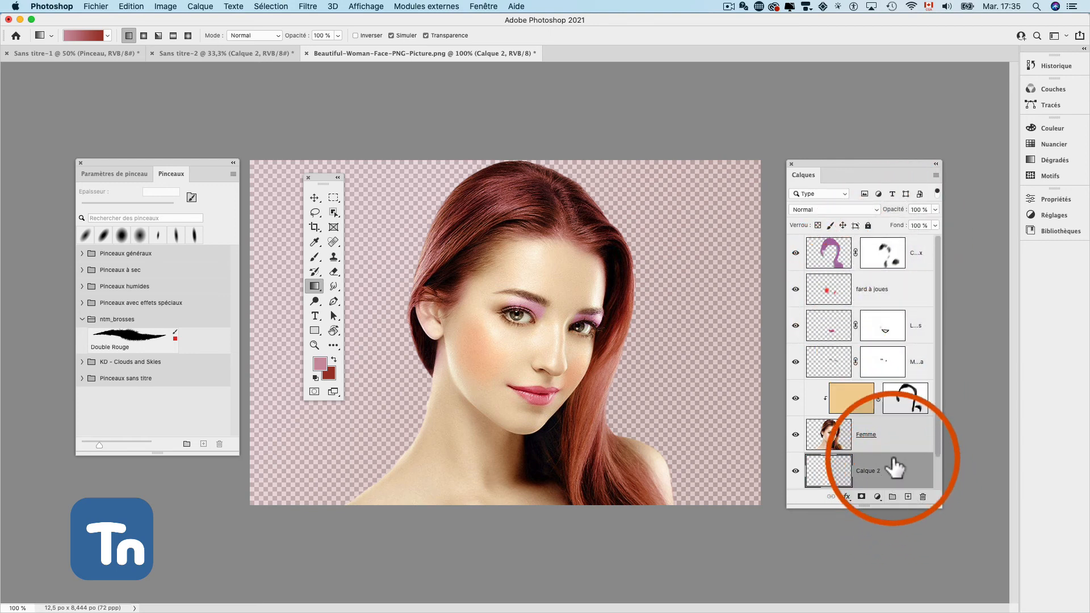
drag(937, 439, 938, 478)
drag(896, 433, 898, 479)
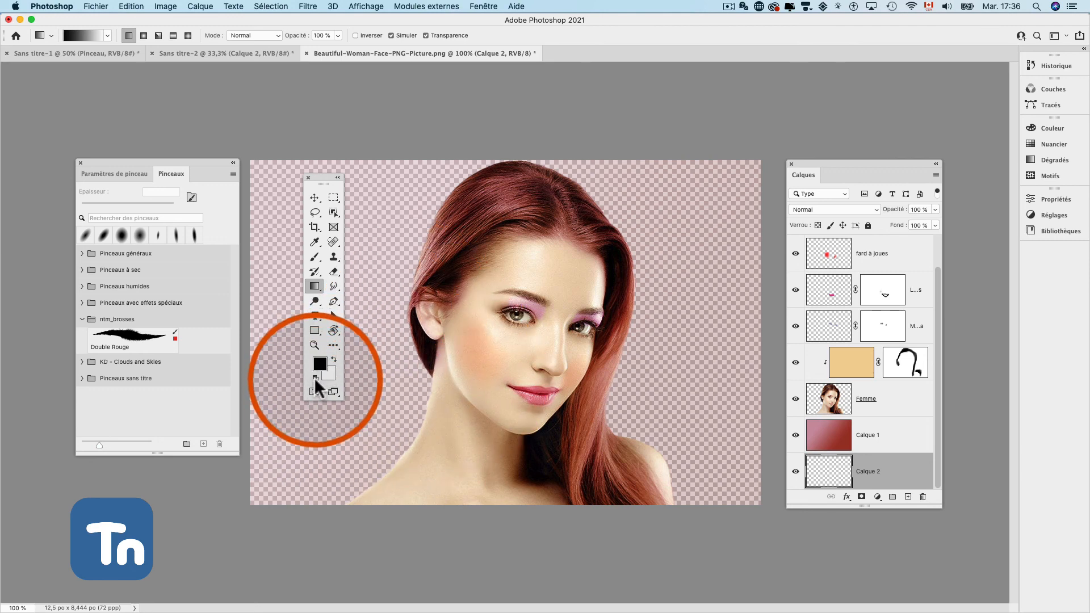
click(333, 359)
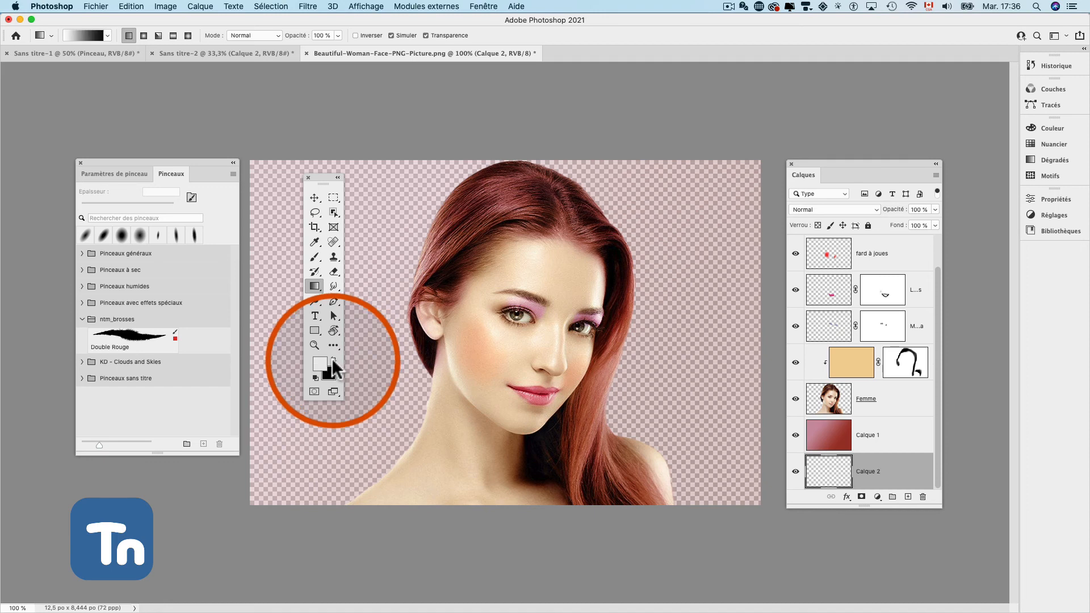
key(alt+BackSpace)
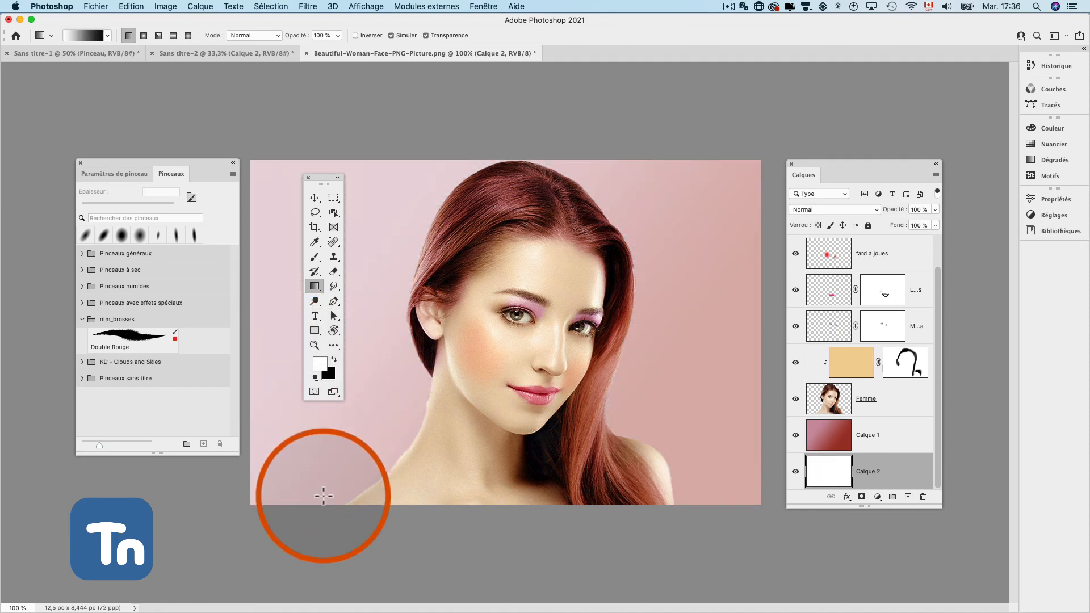
Add a layer mask to the Femme layer and set the brush to 72 px with 90 % hardness
click(843, 412)
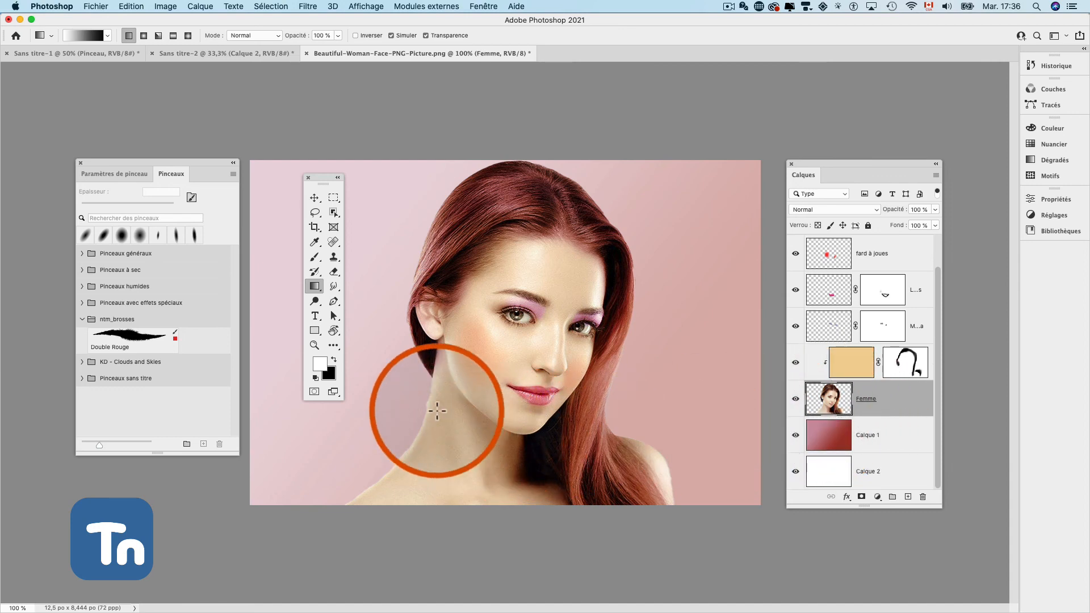
click(861, 497)
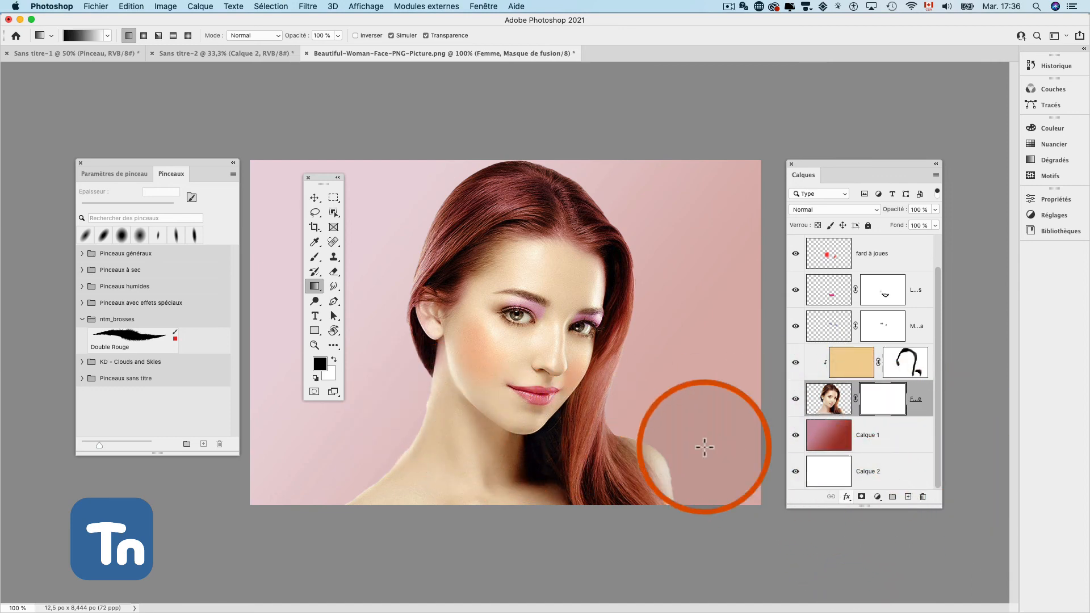
click(314, 256)
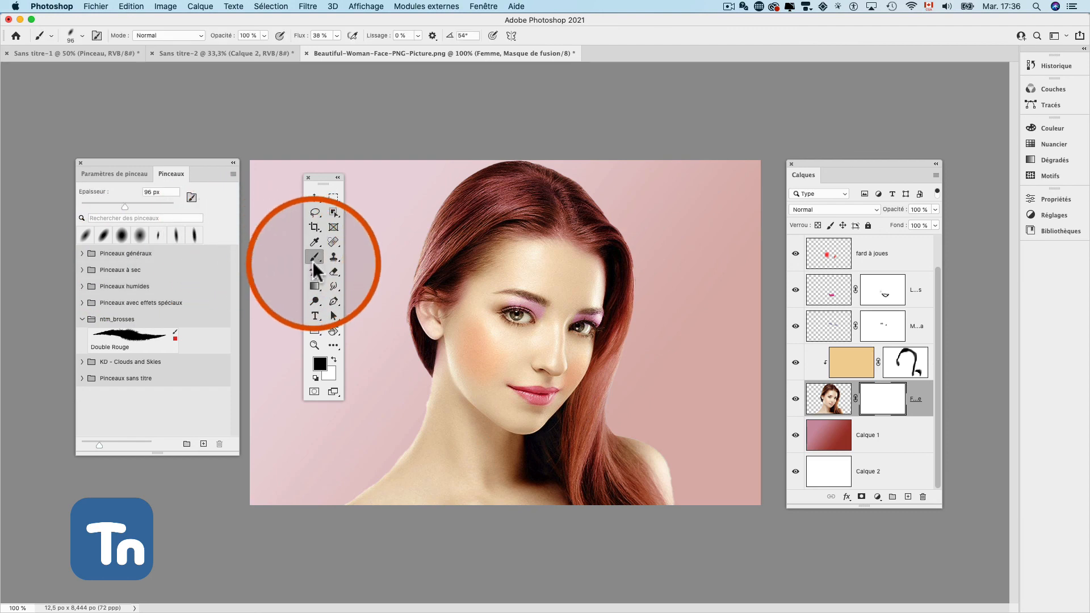
right_click(388, 401)
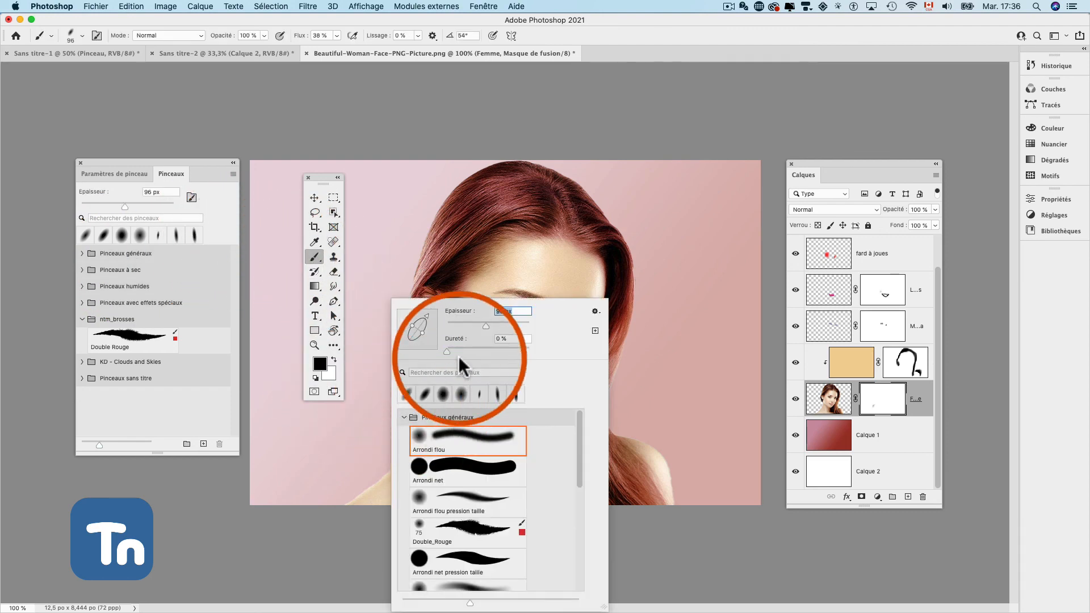
mouse_move(492, 352)
mouse_down()
mouse_move(521, 353)
mouse_move(477, 326)
mouse_up()
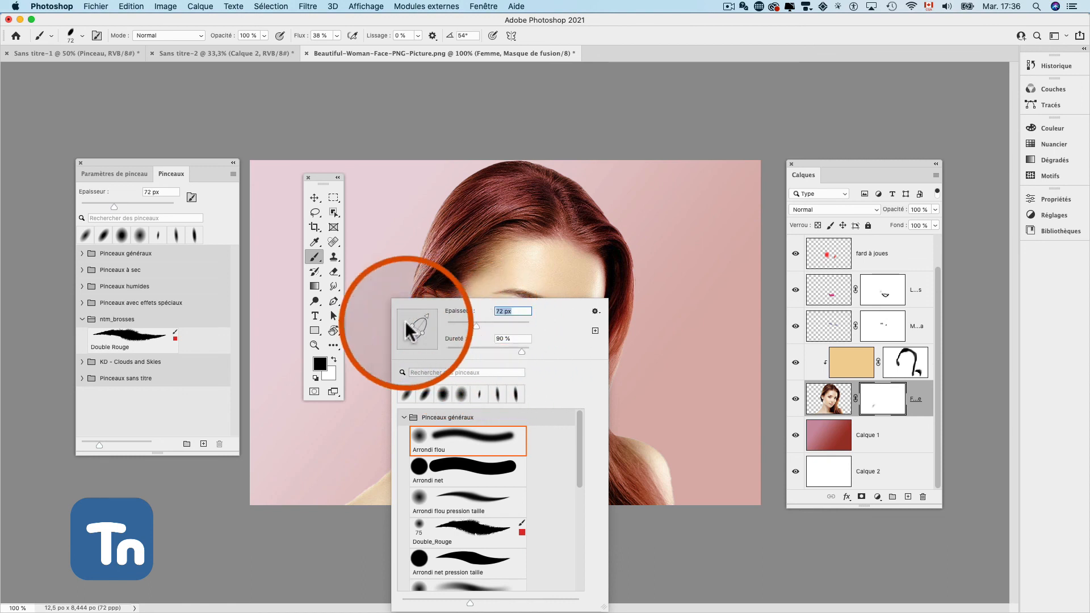
click(228, 88)
Paint black on Femme's mask along the neck's outer edge, try the same at the shoulder and undo the last stroke
mouse_move(408, 397)
mouse_down()
mouse_move(414, 407)
mouse_move(401, 409)
mouse_move(414, 409)
mouse_move(389, 428)
mouse_move(417, 412)
mouse_move(394, 417)
mouse_move(392, 458)
mouse_move(390, 445)
mouse_move(377, 451)
mouse_move(355, 486)
mouse_move(364, 478)
mouse_move(336, 480)
mouse_move(350, 486)
mouse_move(389, 458)
mouse_move(419, 382)
mouse_move(383, 390)
mouse_up()
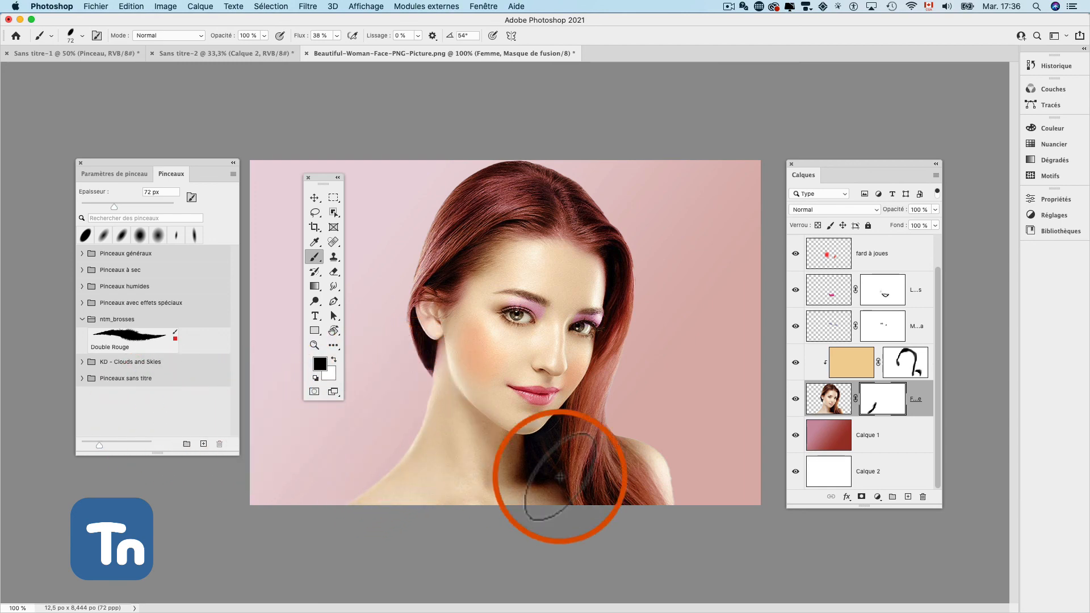
drag(690, 483, 666, 443)
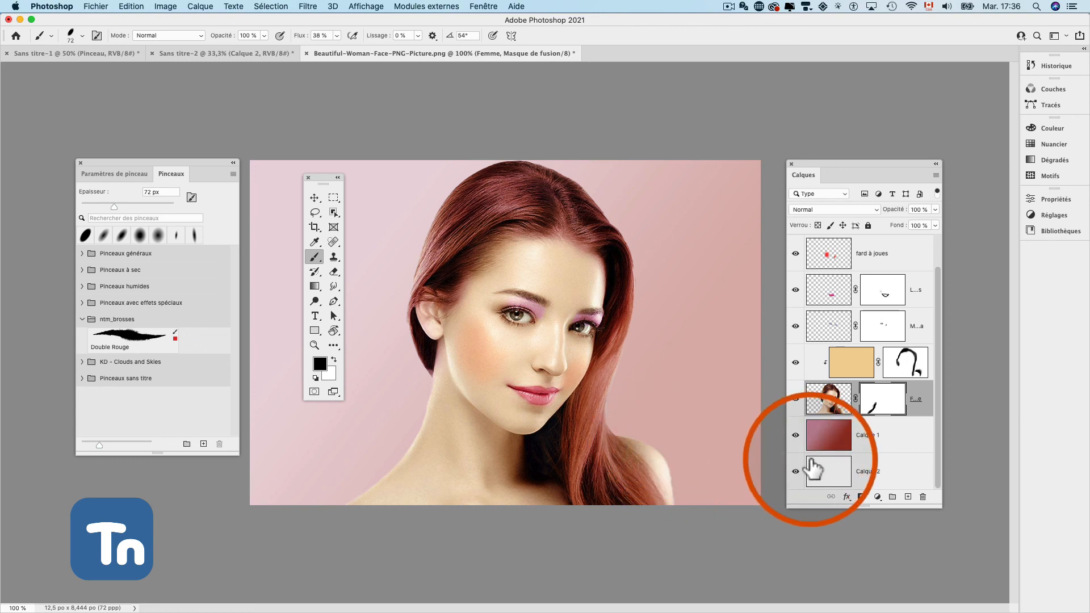
key(super+z)
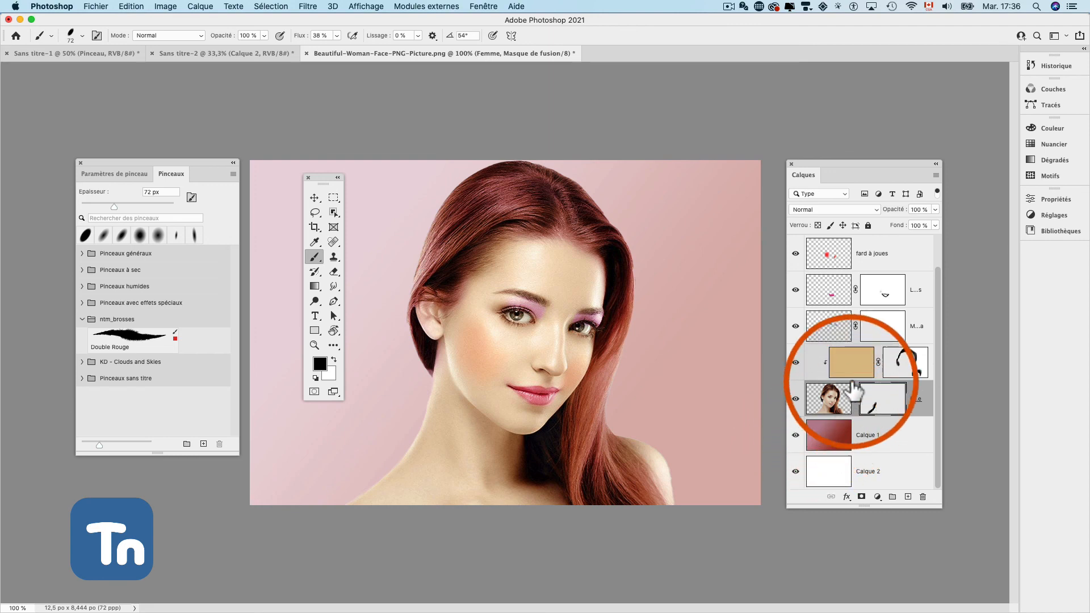
Remove the Femme layer's mask by applying it permanently to the layer
drag(856, 391, 923, 497)
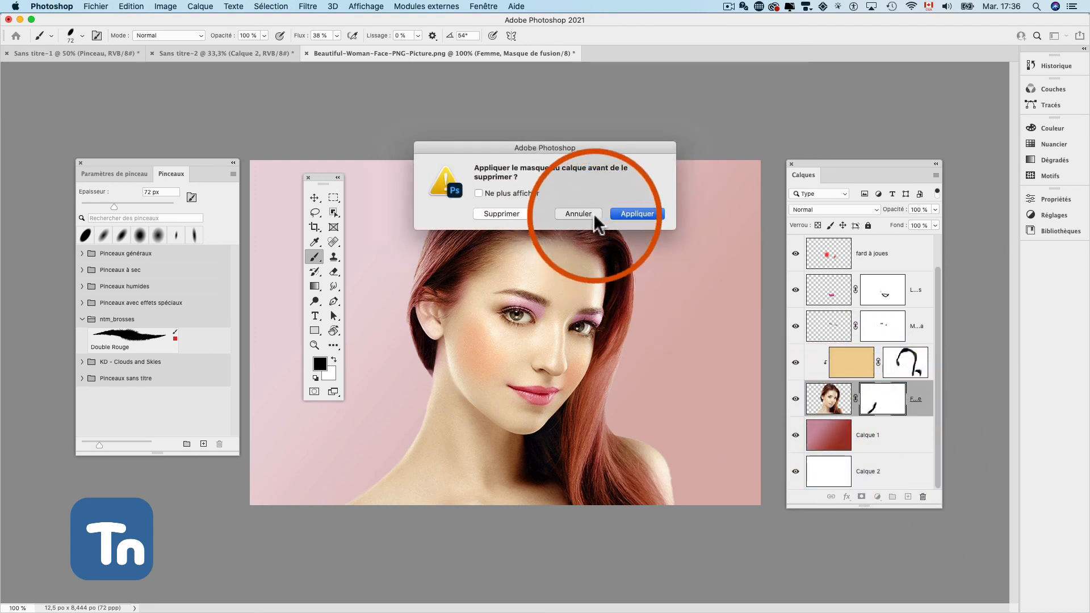
click(635, 213)
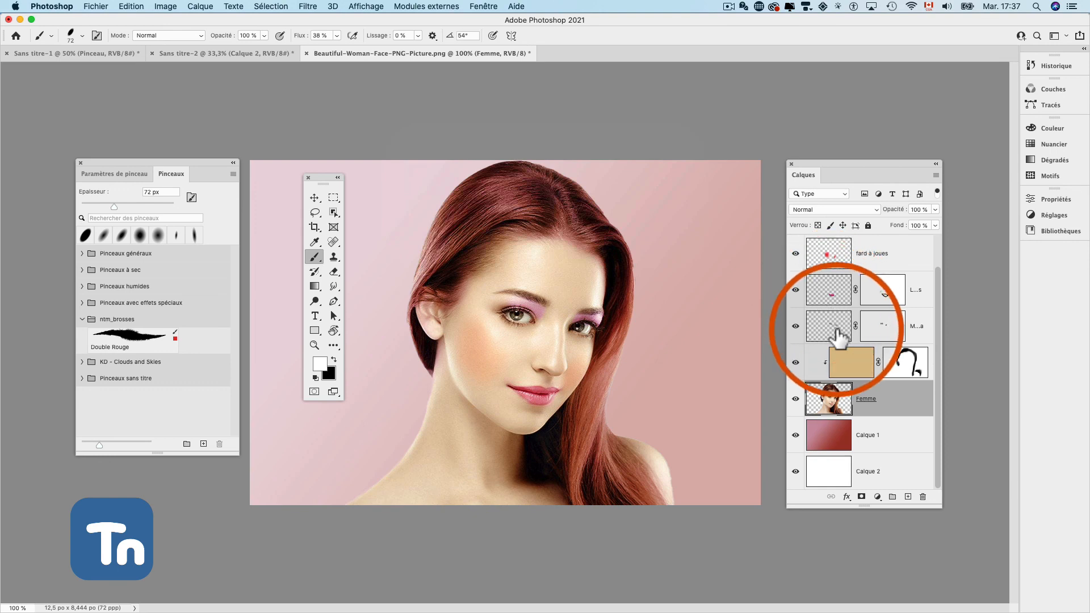
Hide the Cheveux layer to show the portrait with its natural hair colour
scroll(839, 338, up, 1)
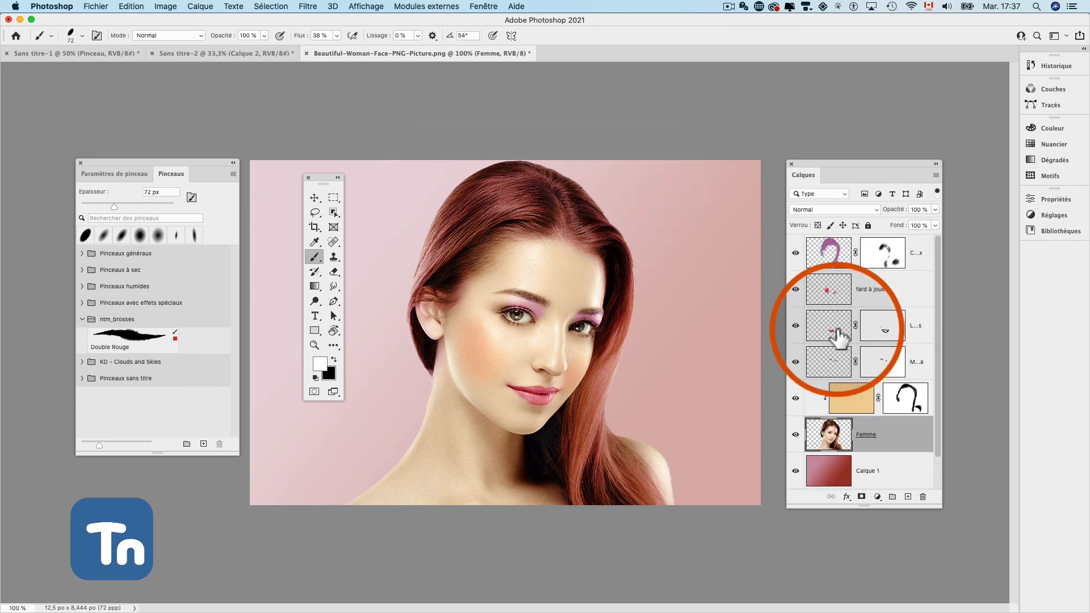
drag(795, 252, 792, 282)
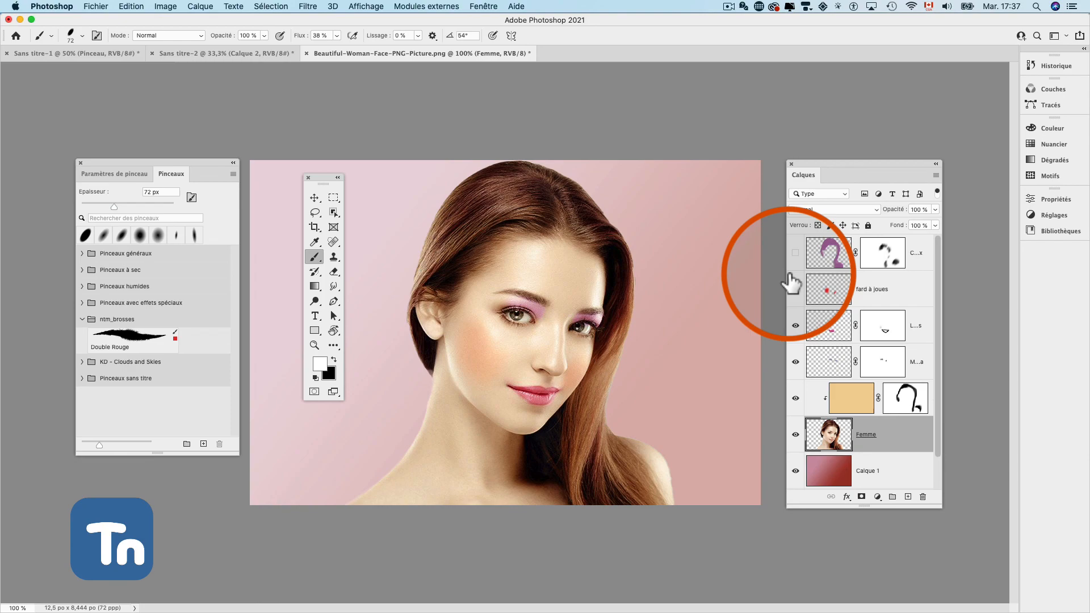
click(729, 6)
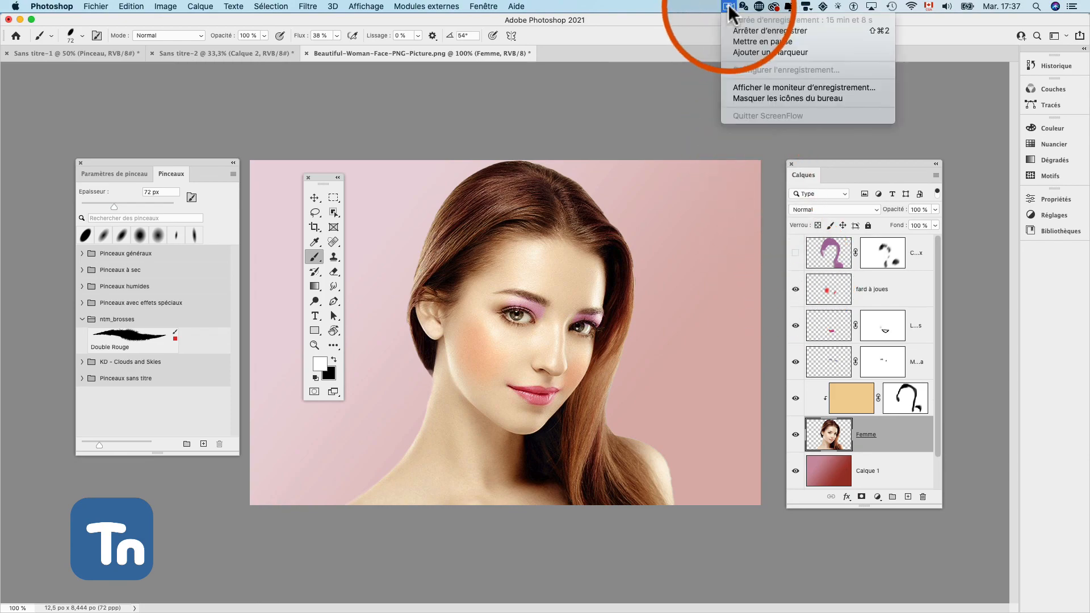